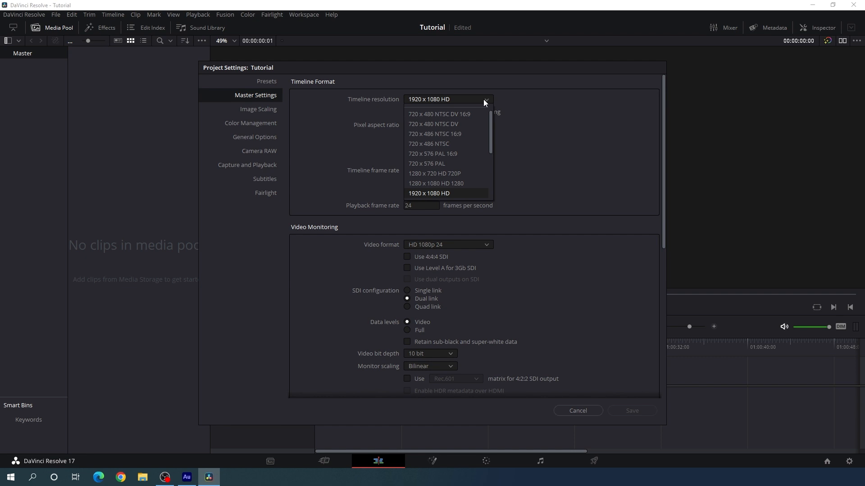
Set the project's timeline frame rate to 30 frames per second and save the project settings
scroll(468, 145, "down", 3)
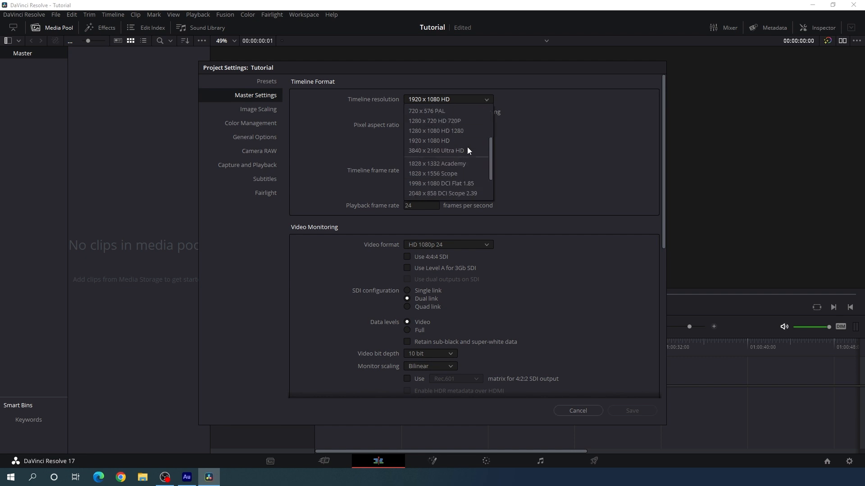
left_click(530, 165)
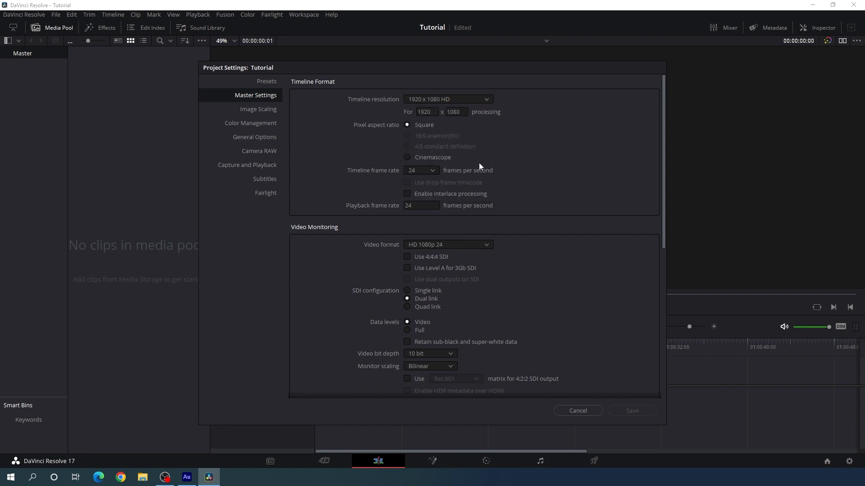
left_click(432, 171)
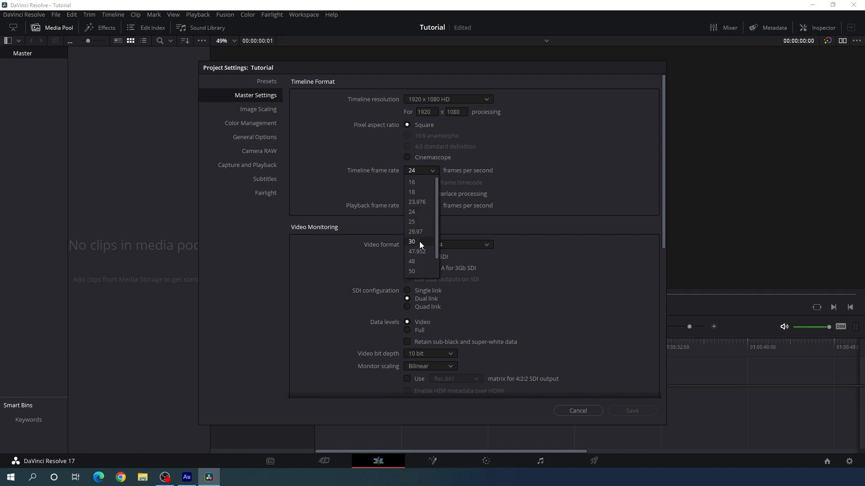
left_click(419, 242)
left_click(433, 173)
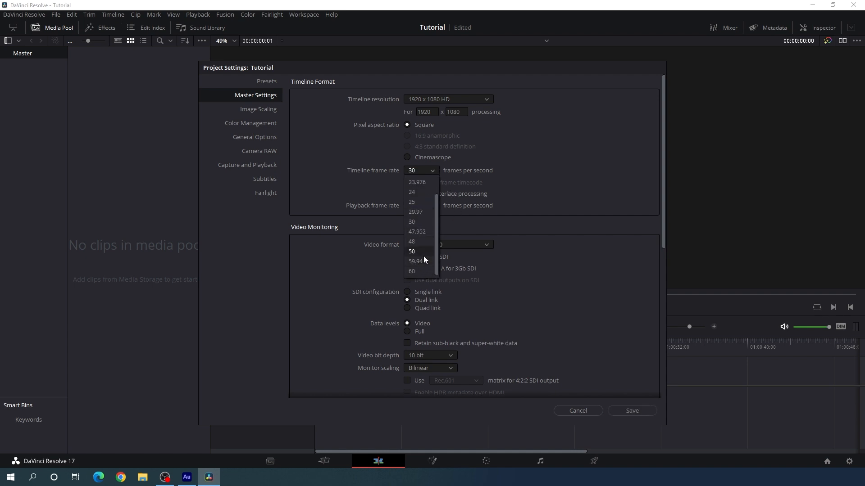
scroll(424, 239, "up", 2)
left_click(521, 215)
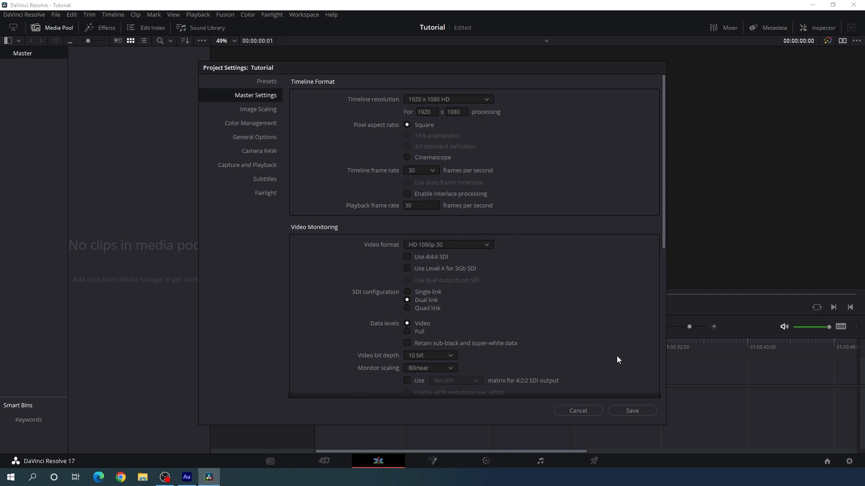
left_click(632, 411)
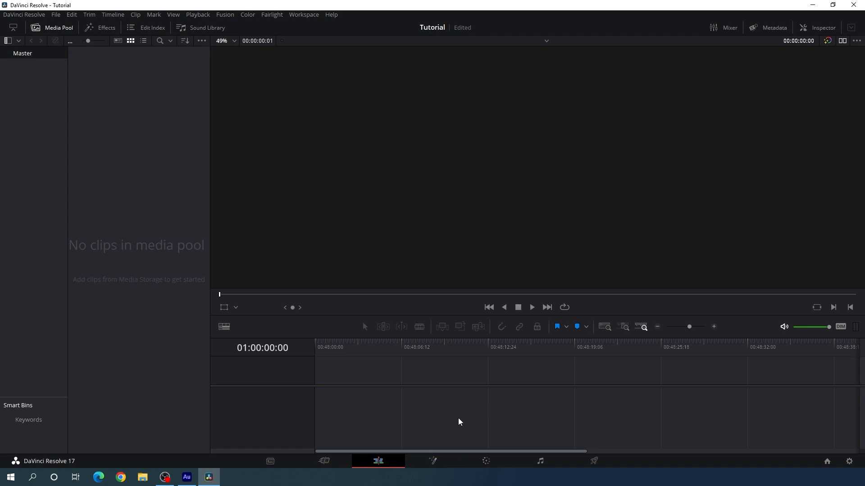
Create a Fusion composition clip named "Fusion Composition" in the media pool and place it at the start of the timeline
right_click(132, 132)
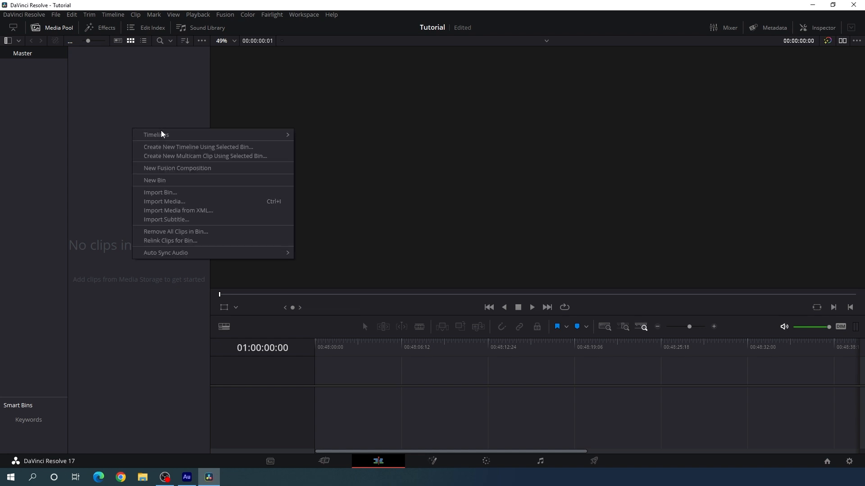
left_click(188, 173)
left_click(478, 241)
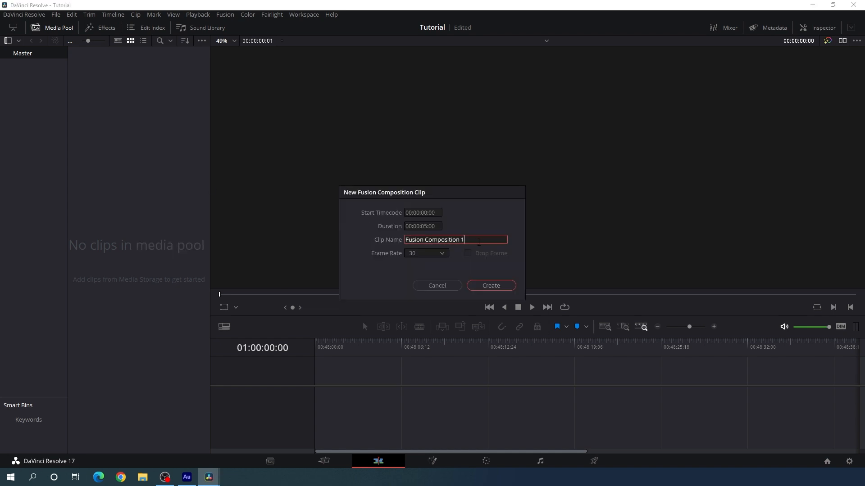
key("BackSpace")
key("BackSpace")
left_click(493, 288)
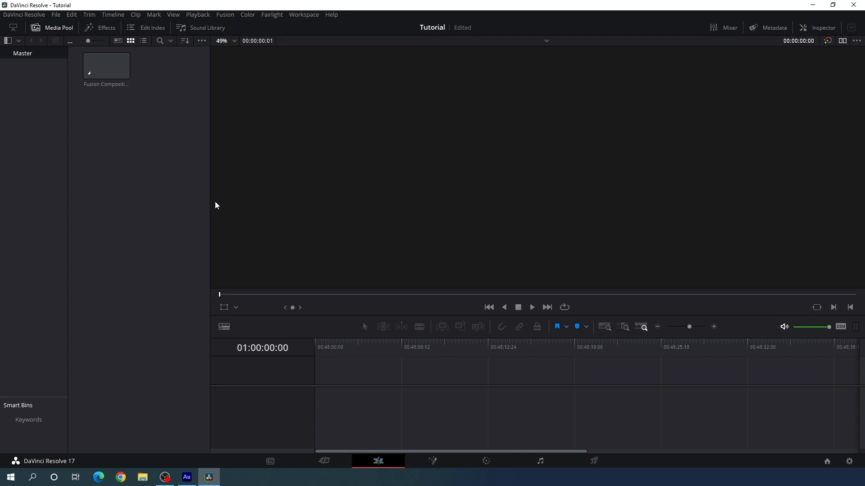
left_click_drag(112, 74, 317, 379)
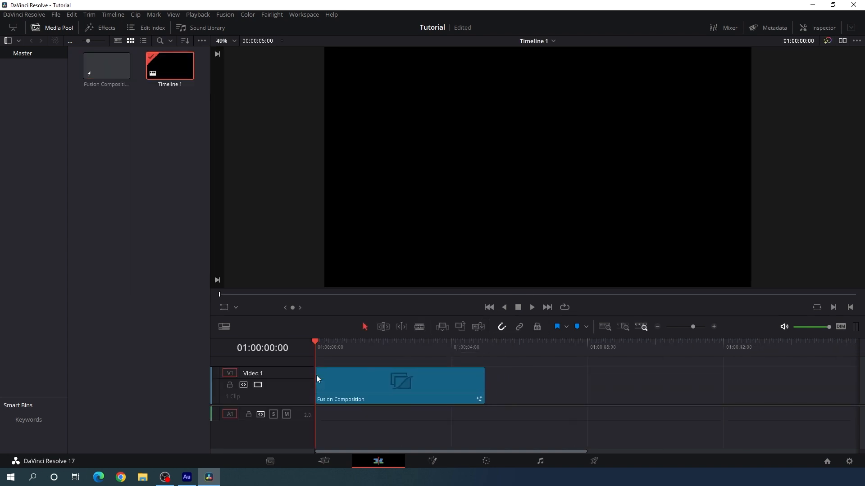
Open the clip on the Fusion page with a single viewer and move MediaOut1 to the lower right of the node graph
left_click(428, 463)
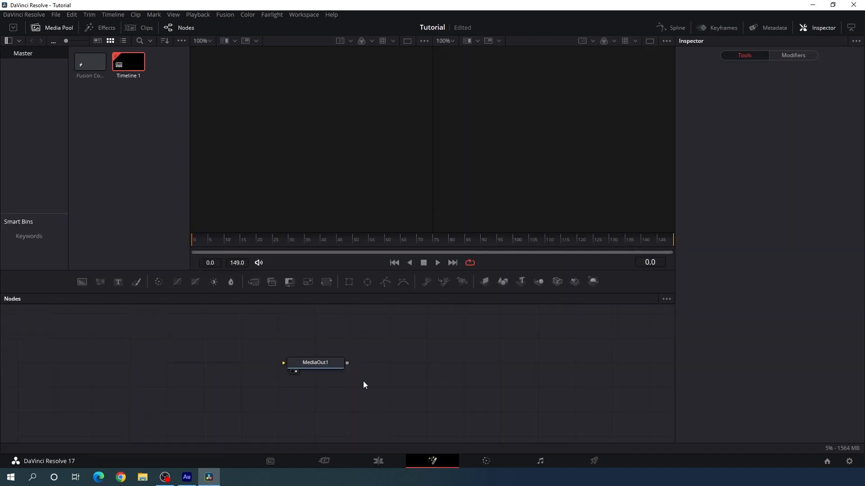
left_click_drag(320, 366, 618, 415)
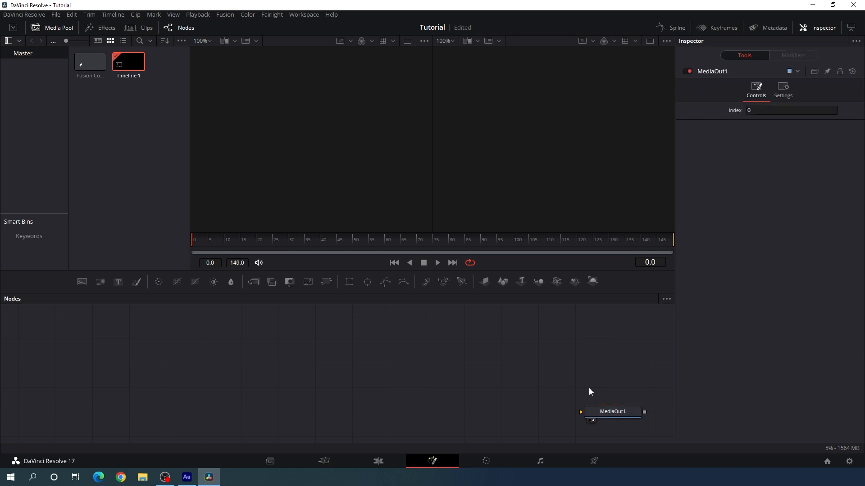
left_click(650, 40)
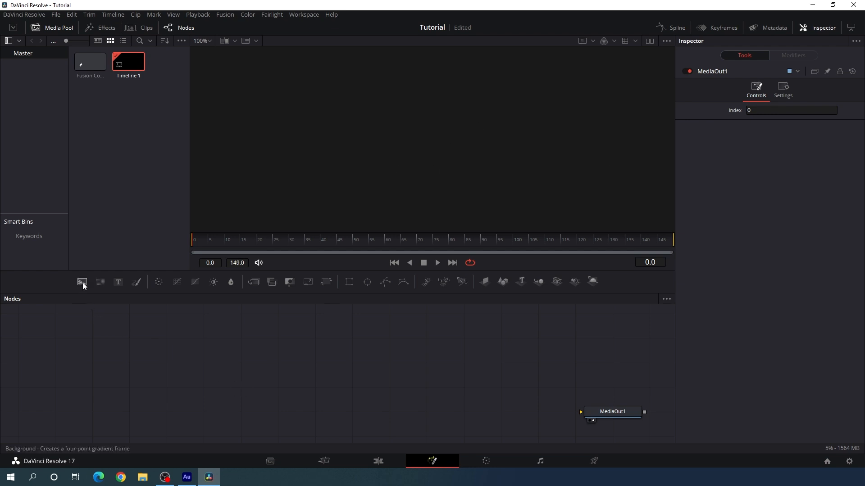
Add a Background node, display it in the viewer and set its color to orange with red 1.0, green about 0.667 and blue 0.0
left_click_drag(82, 282, 363, 178)
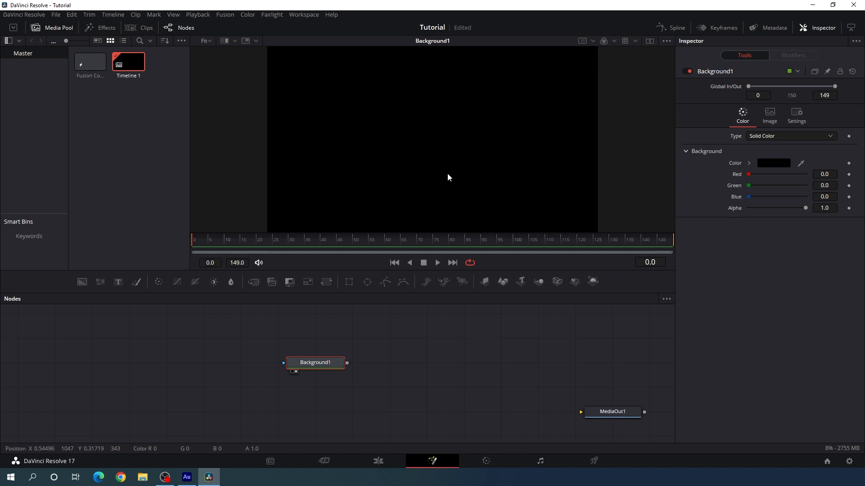
left_click(770, 163)
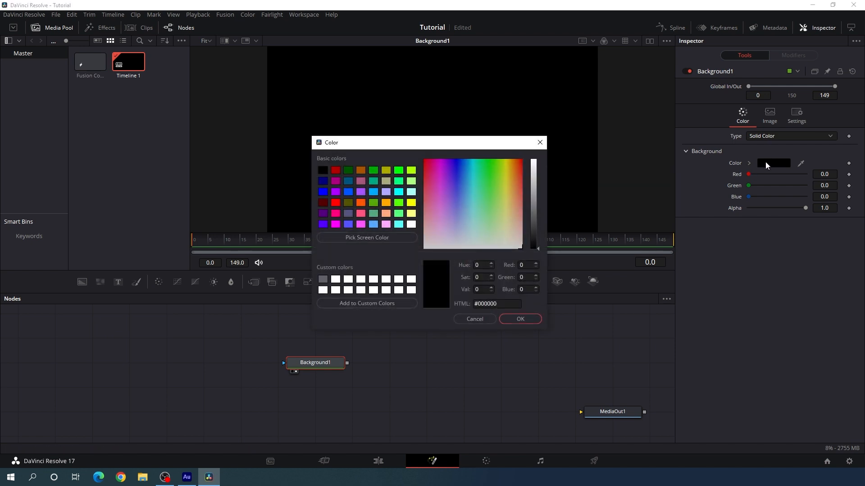
left_click(386, 203)
left_click(513, 317)
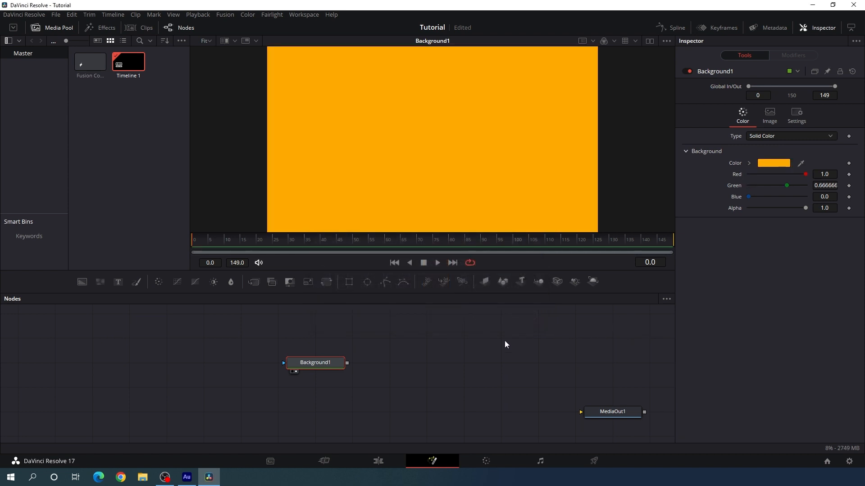
left_click(414, 359)
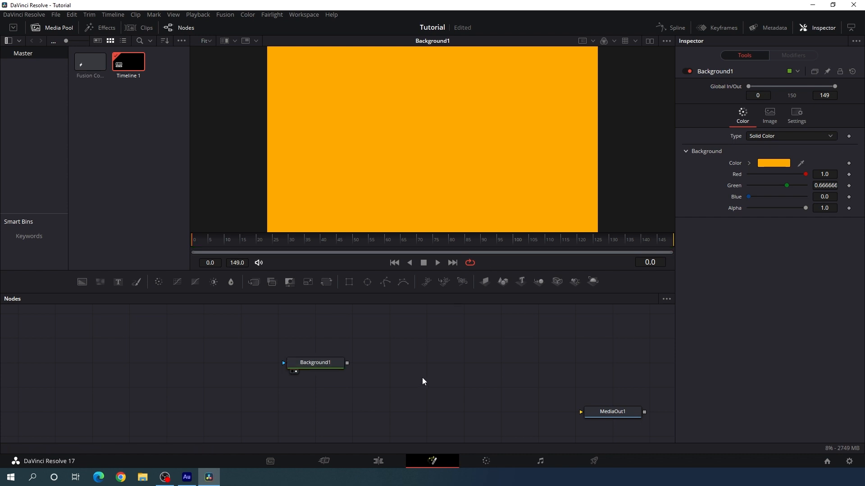
Add a second Background node above Background1 and rename it Texture
left_click_drag(318, 366, 318, 390)
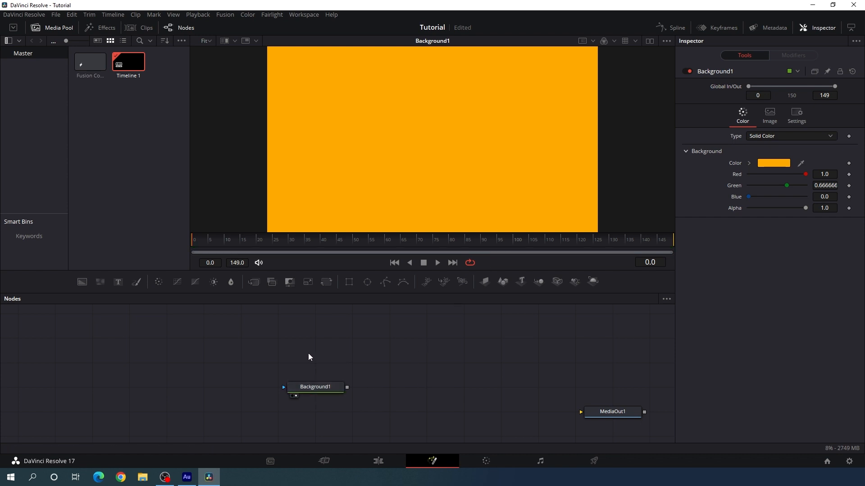
left_click_drag(83, 283, 308, 363)
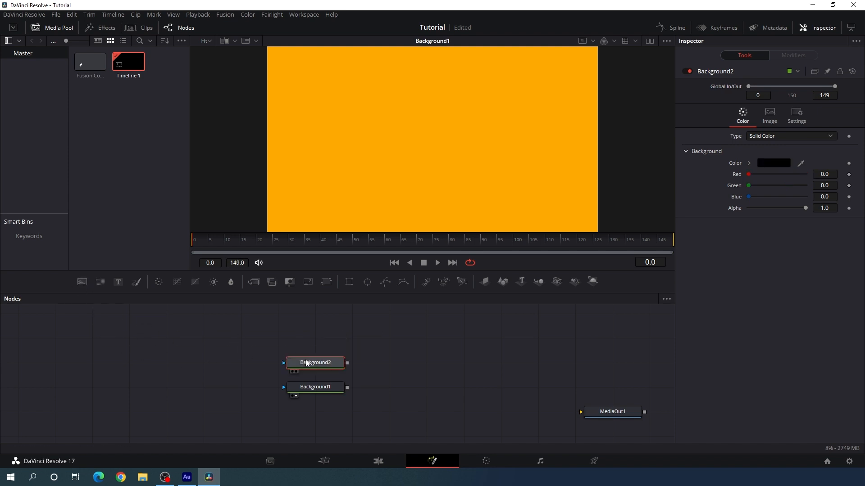
key("F2")
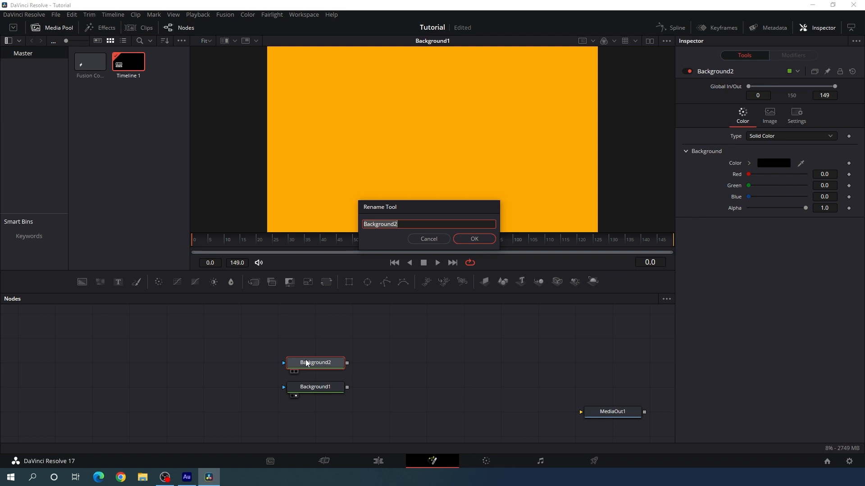
type("Texture")
key("Return")
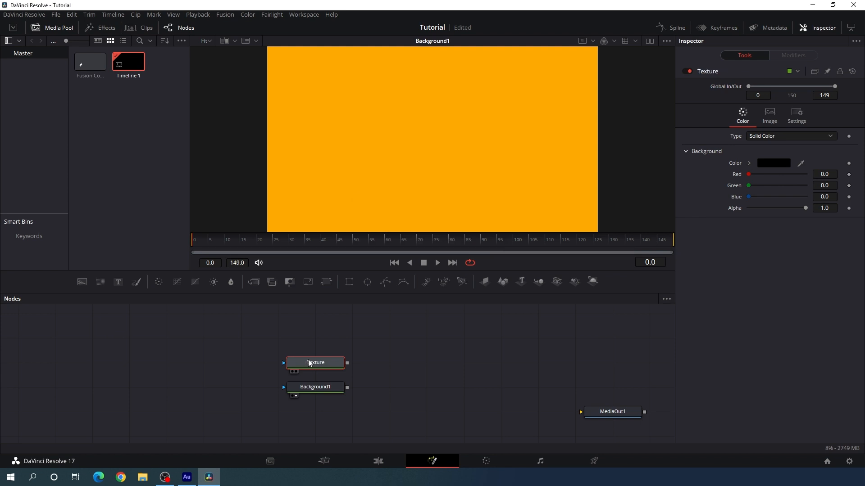
Display the Texture node in the viewer and set its color to white
left_click_drag(313, 364, 381, 169)
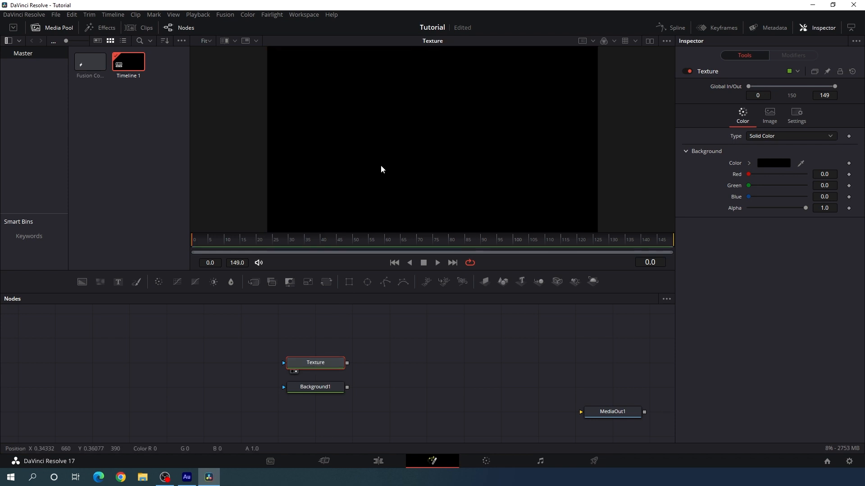
left_click(776, 165)
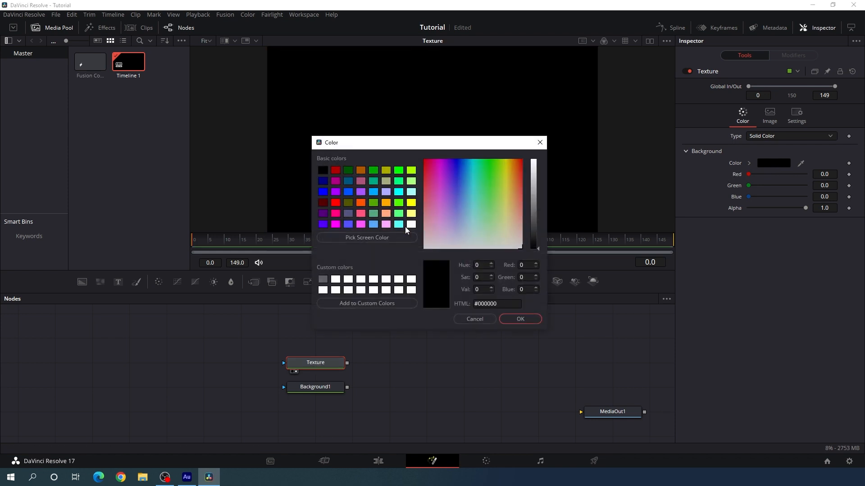
left_click(411, 224)
left_click(519, 319)
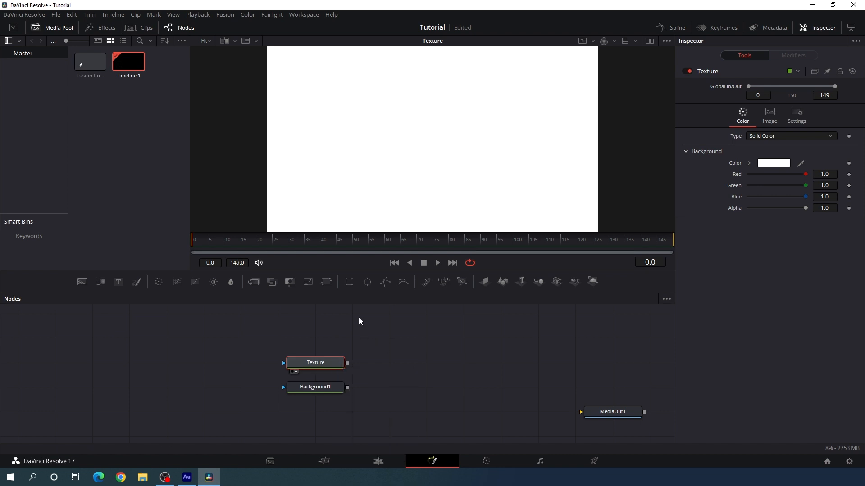
Mask the Texture node with a Rectangle node placed to its left, setting the height to 1.0 and the width to 0.015
left_click(349, 283)
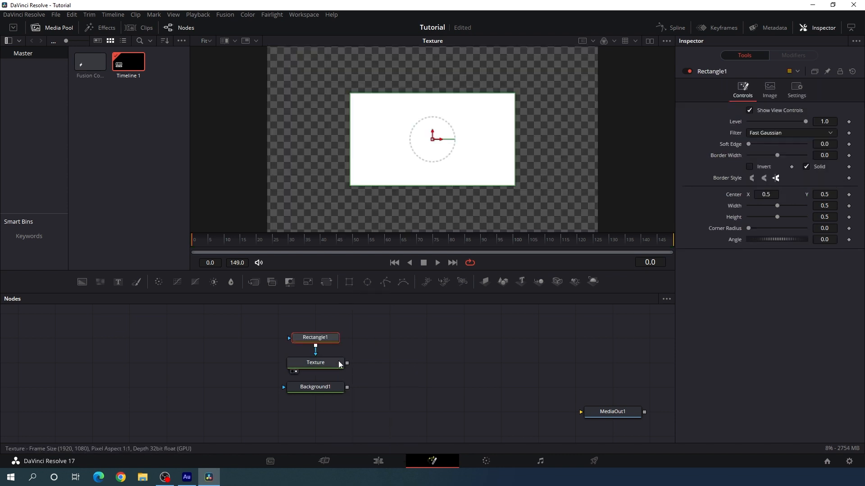
left_click_drag(316, 339, 204, 362)
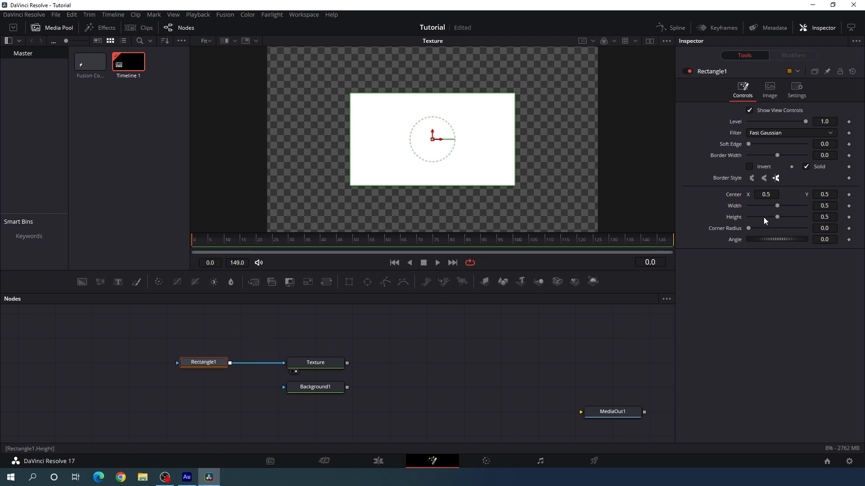
left_click_drag(777, 218, 821, 226)
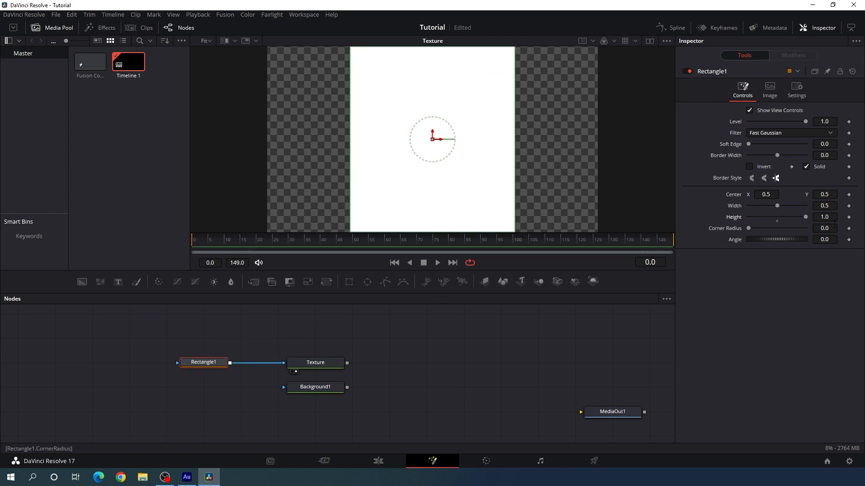
left_click_drag(777, 206, 757, 213)
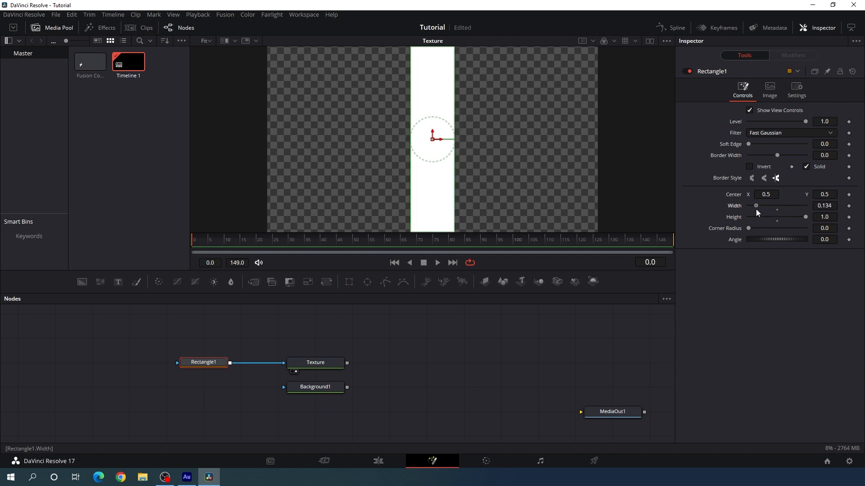
left_click(828, 206)
key("BackSpace")
key("BackSpace")
key("BackSpace")
key("BackSpace")
key("BackSpace")
type("0.015")
key("Tab")
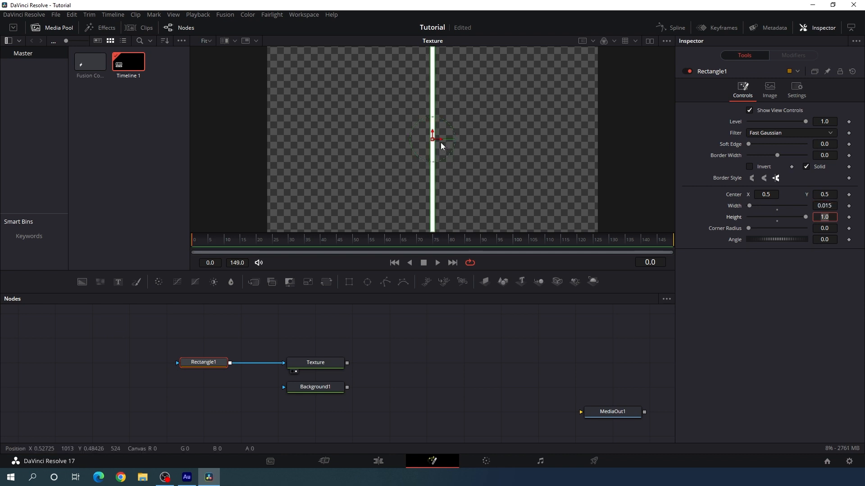
Shift the rectangle mask near the frame's left edge, center X about 0.029, and bring its node closer to Texture
left_click_drag(440, 140, 285, 154)
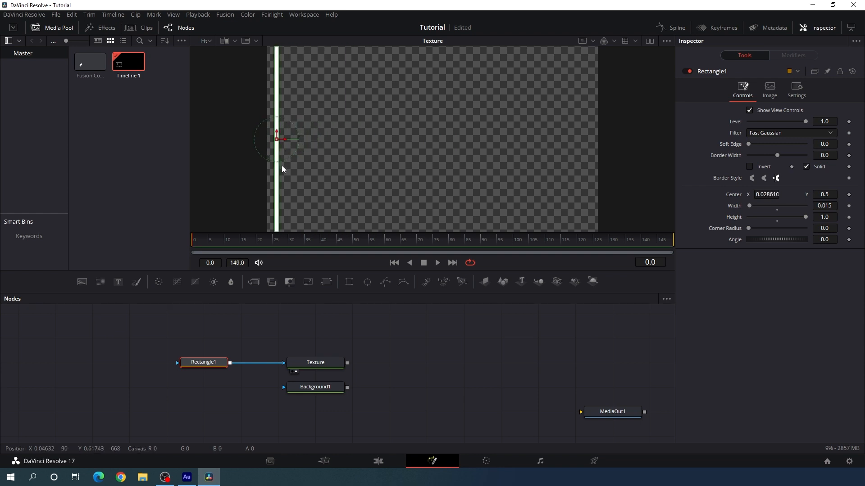
left_click(368, 324)
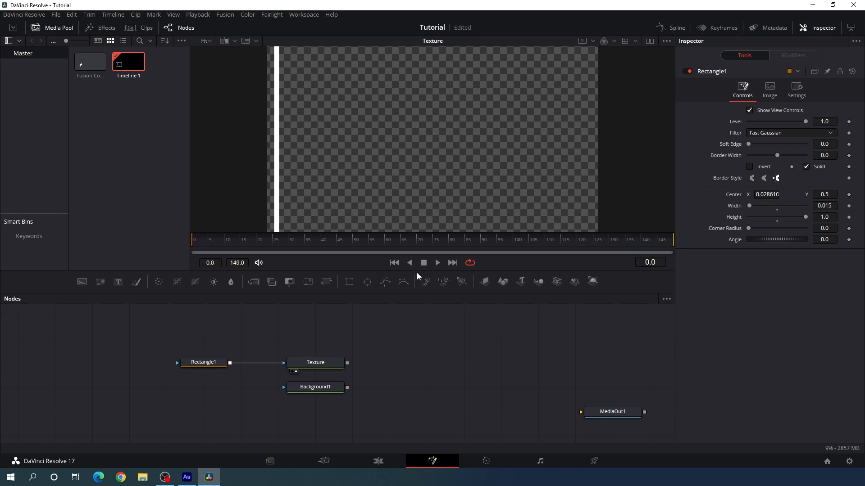
left_click_drag(206, 363, 236, 366)
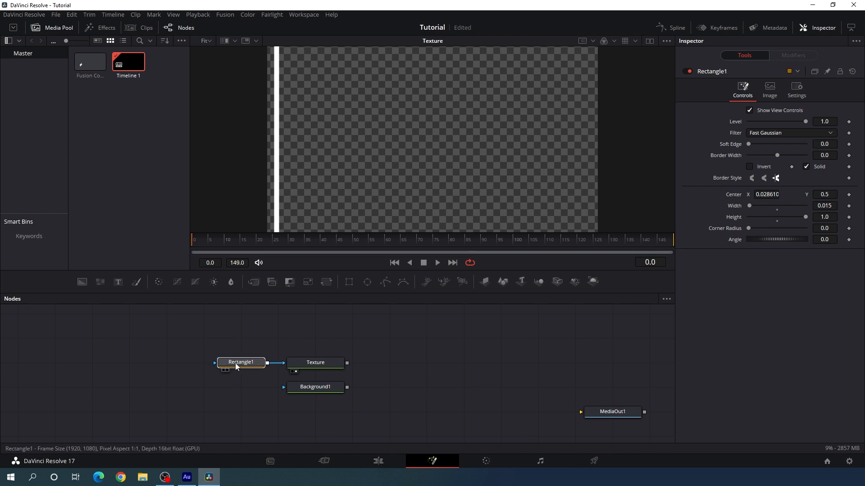
Add a Duplicate node directly after the Texture node
left_click(317, 363)
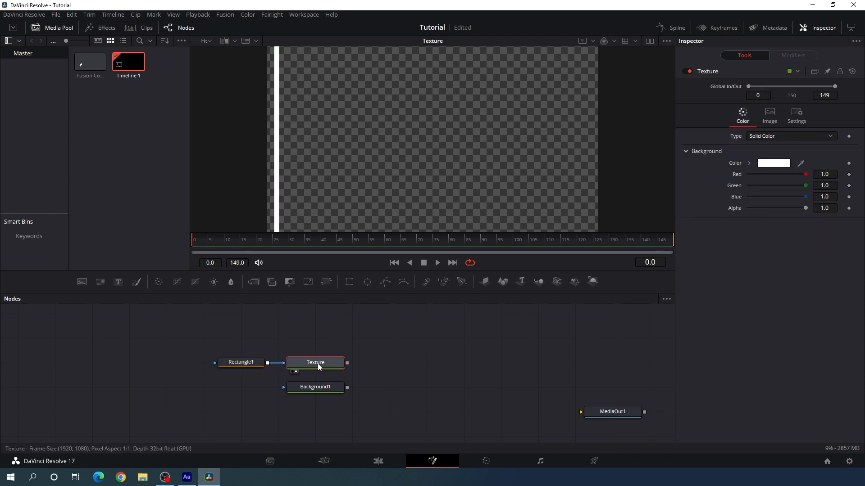
key("shift+space")
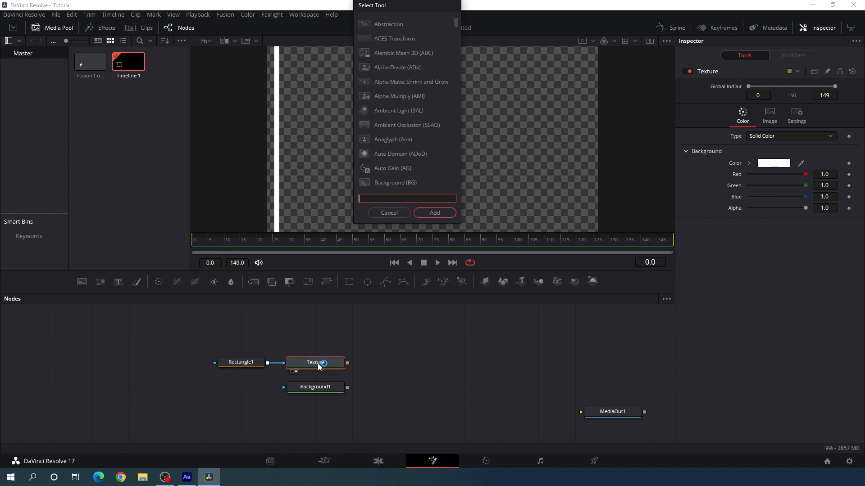
type("dup")
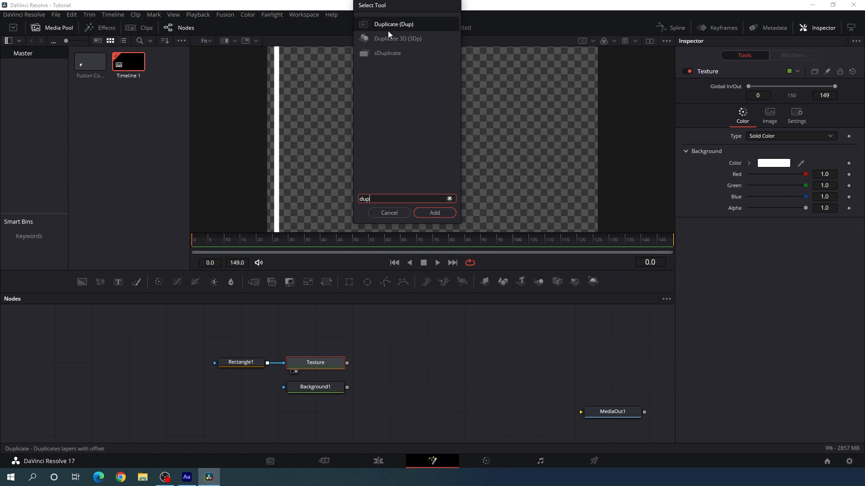
left_click(435, 213)
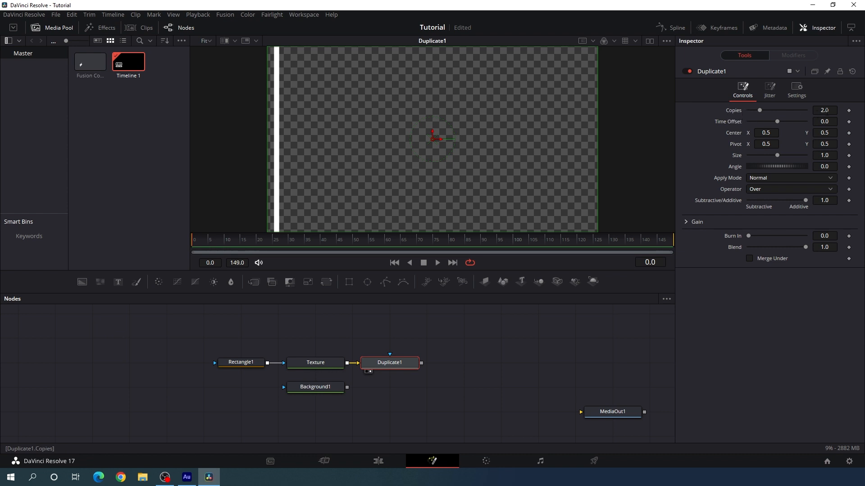
Set the Duplicate node to 20 copies with a center X of 0.55
left_click(828, 111)
type("20")
key("Tab")
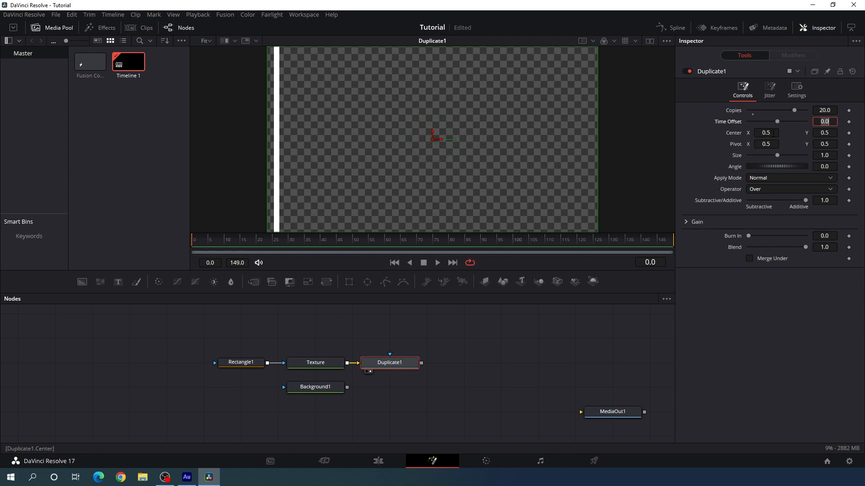
left_click(773, 133)
type("5")
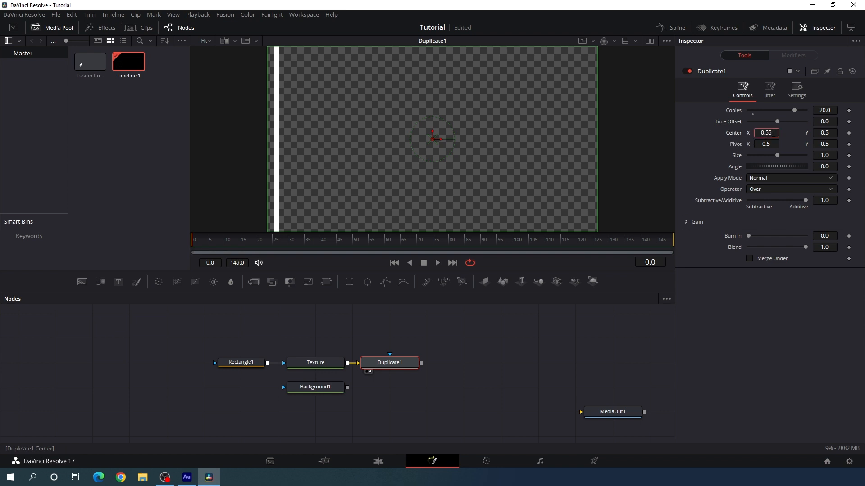
key("Tab")
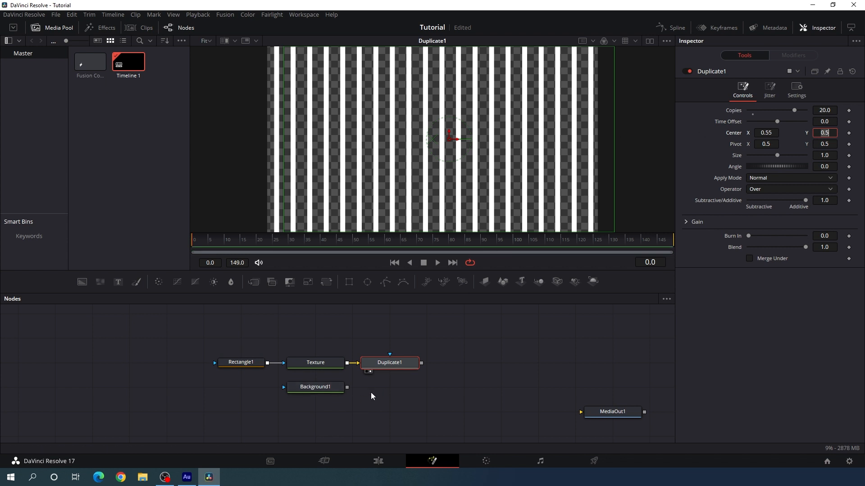
Add a Transform node after Duplicate1 and display it in the viewer
left_click(398, 363)
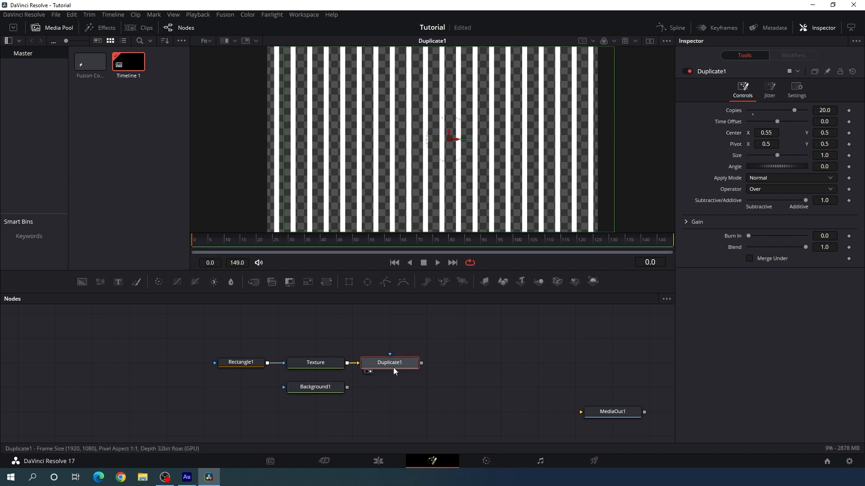
left_click(328, 284)
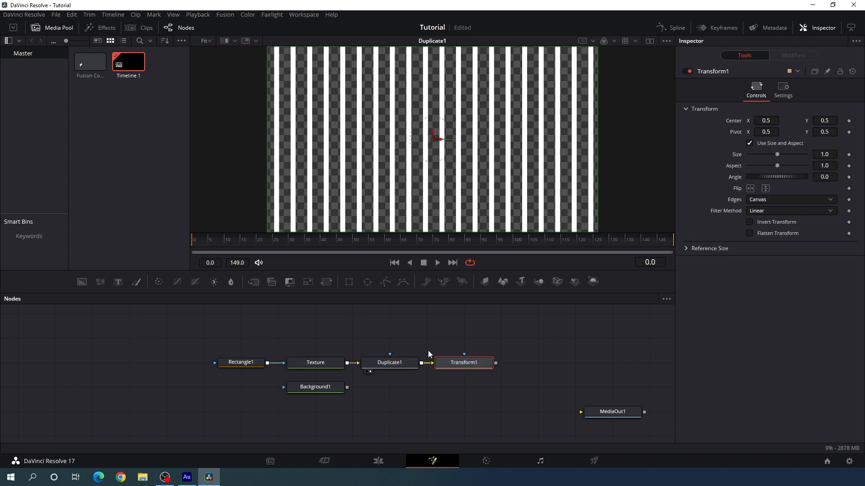
left_click_drag(457, 363, 450, 147)
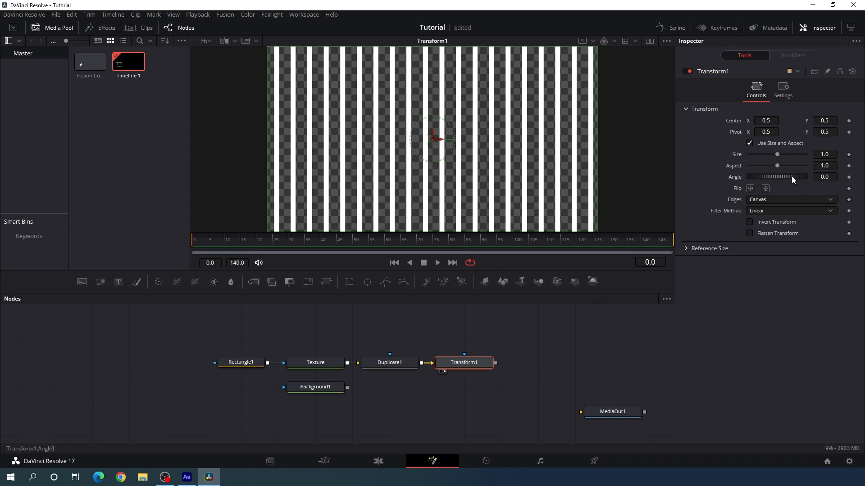
Rotate the line pattern in Transform1 to an angle of 15 and set its size to 1.4
left_click_drag(787, 177, 786, 177)
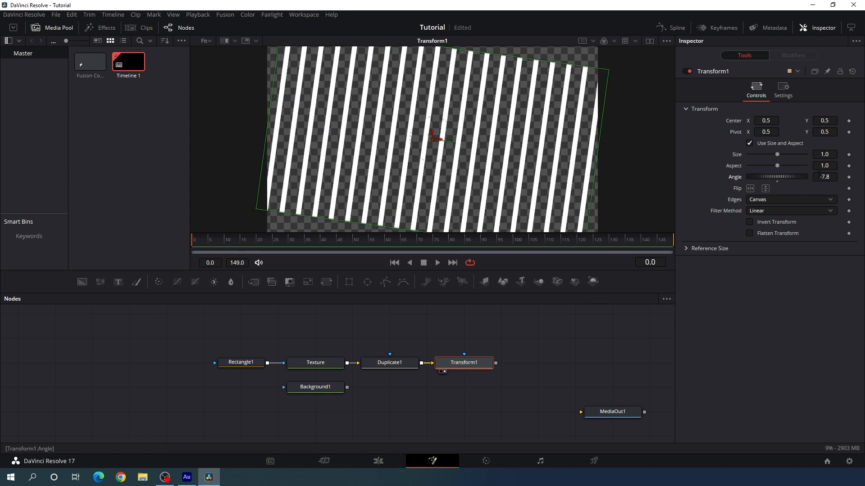
left_click(824, 176)
type("15")
key("Tab")
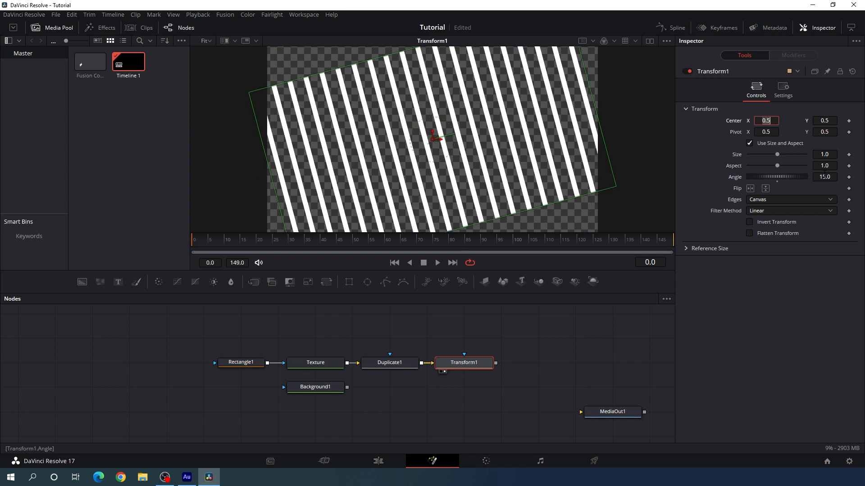
left_click_drag(776, 156, 781, 157)
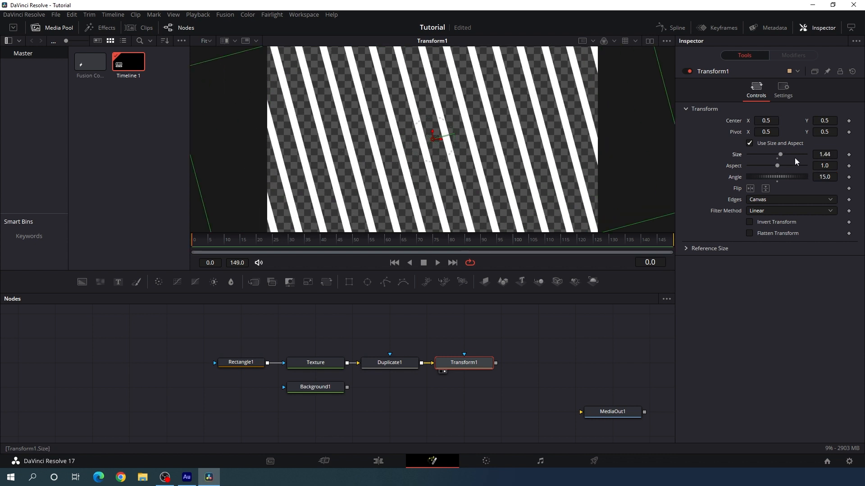
left_click(831, 154)
key("BackSpace")
left_click(828, 166)
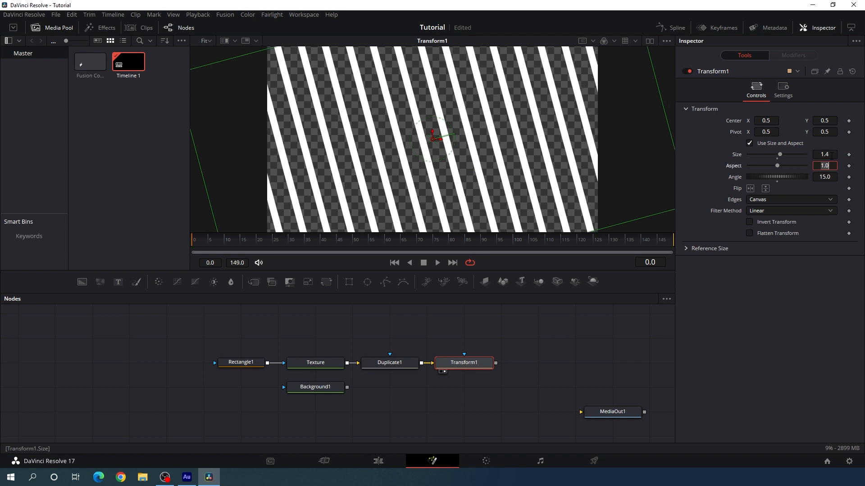
left_click(535, 350)
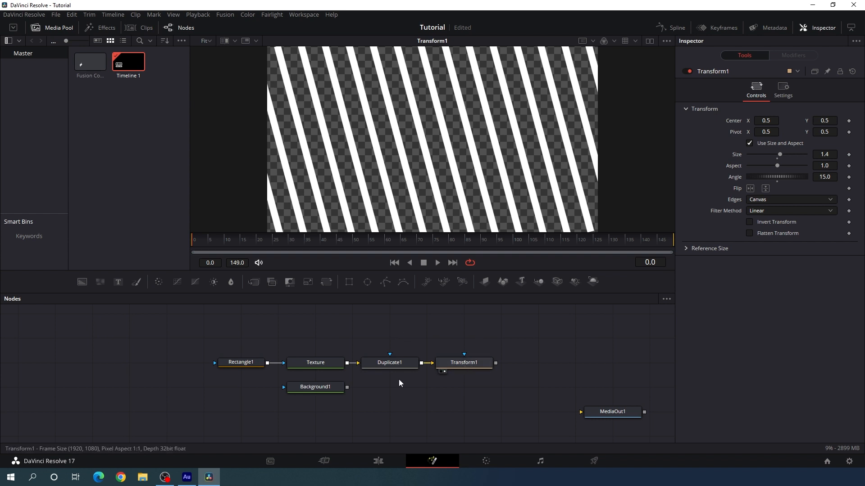
Move Background1 beyond Transform1, merge the line pattern over it, and display the Merge node in the viewer
left_click_drag(317, 388, 530, 397)
left_click(531, 350)
left_click_drag(525, 354, 445, 155)
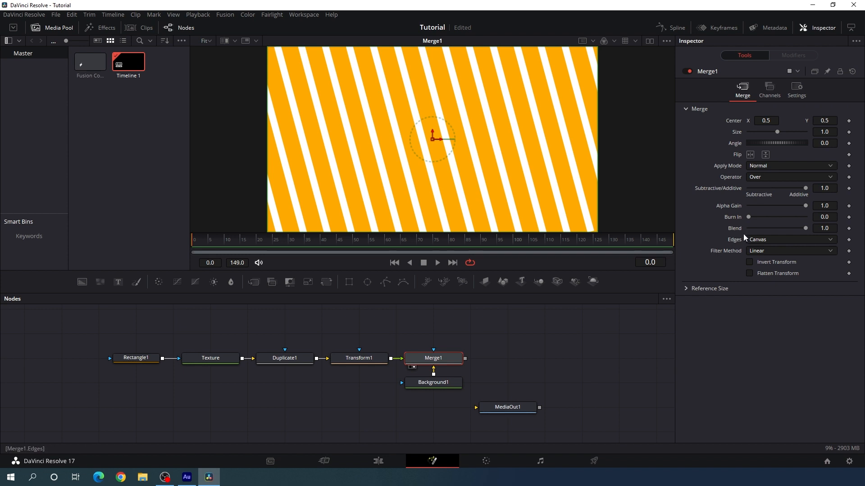
Reduce the Merge node's blend to 0.2
left_click_drag(806, 229, 765, 230)
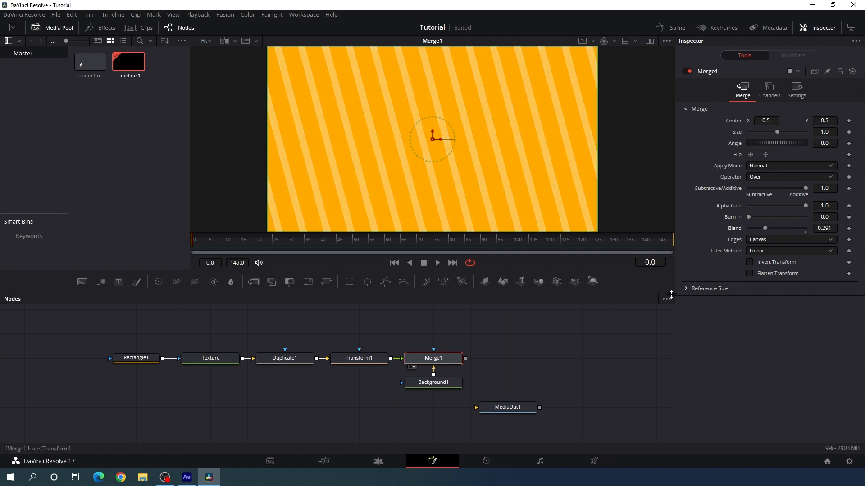
left_click(826, 229)
key("BackSpace")
key("BackSpace")
key("Tab")
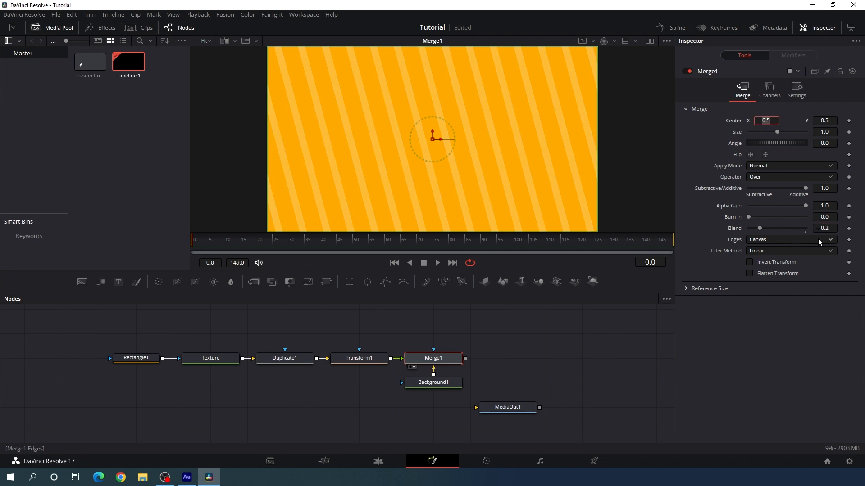
Add a new Background node above Duplicate1 and rename it Liquid
left_click_drag(478, 335, 491, 342)
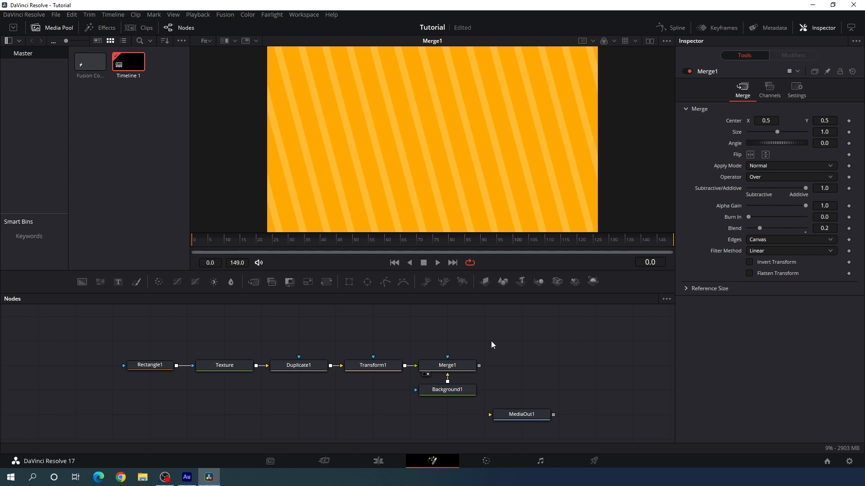
left_click_drag(330, 316, 334, 336)
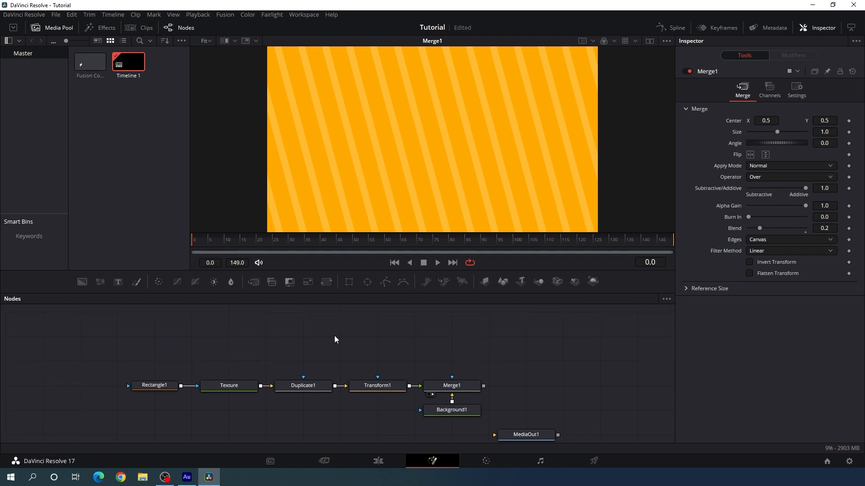
left_click_drag(82, 282, 303, 359)
key("F2")
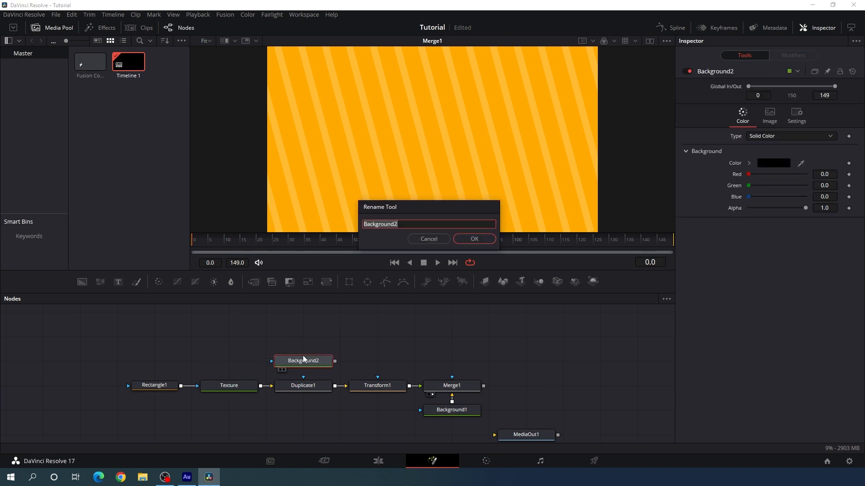
key("BackSpace")
key("Return")
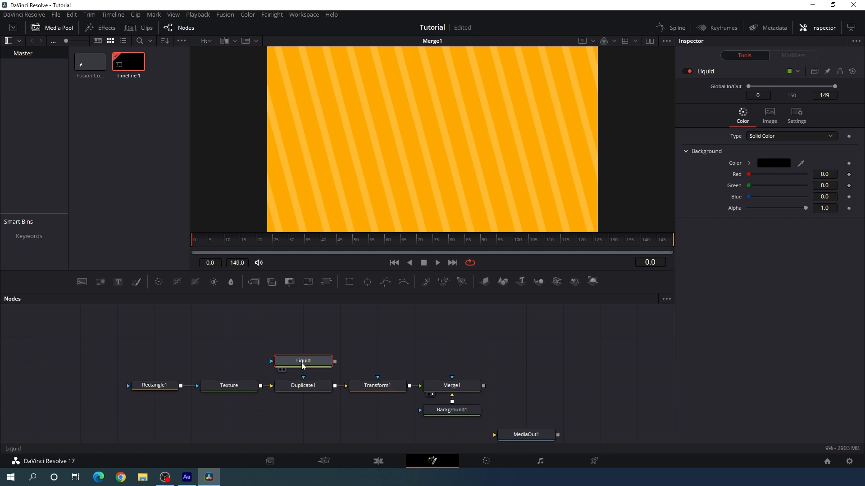
Set the Liquid node's color to white and display it in the viewer
left_click(775, 167)
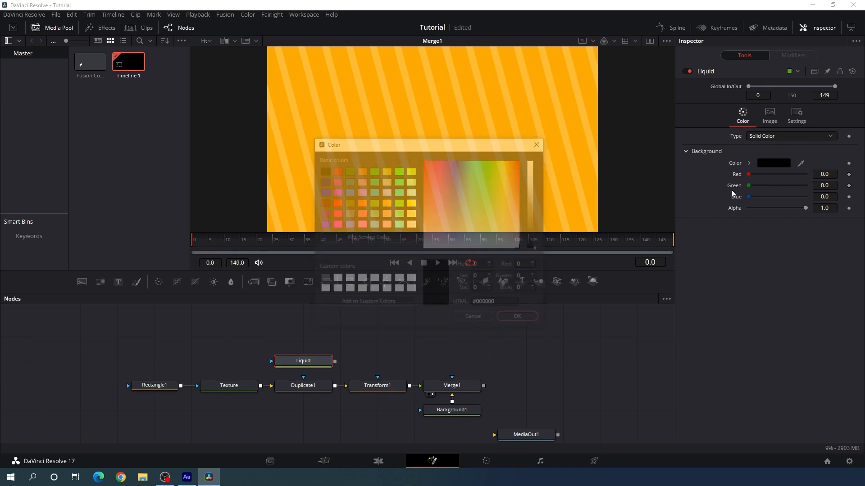
left_click(412, 224)
left_click(517, 319)
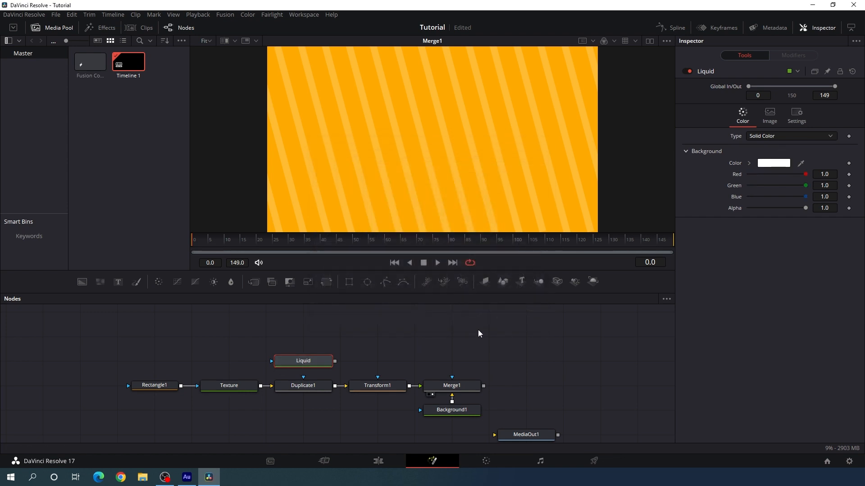
left_click_drag(293, 361, 415, 131)
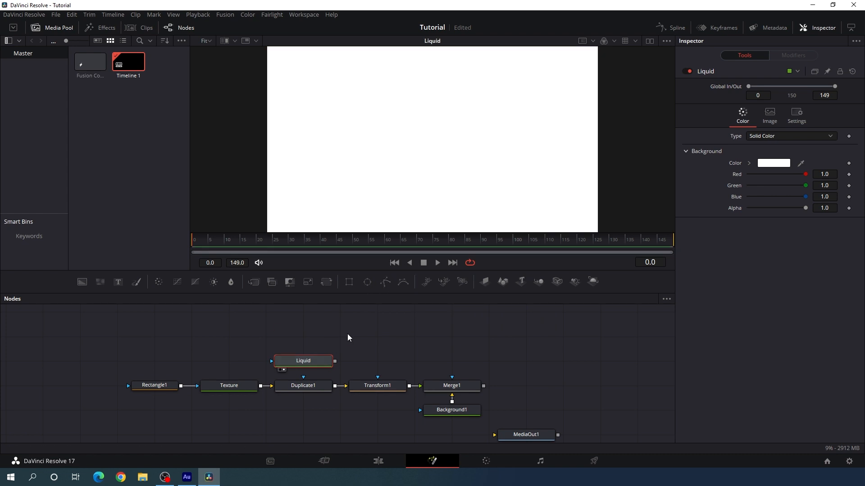
Mask Liquid with an Ellipse node placed well to its left, about 0.23 in width and height, centered near X 0.151, Y 0.28
mouse_move(328, 354)
left_mouse_down()
mouse_move(332, 375)
mouse_move(317, 360)
left_mouse_up()
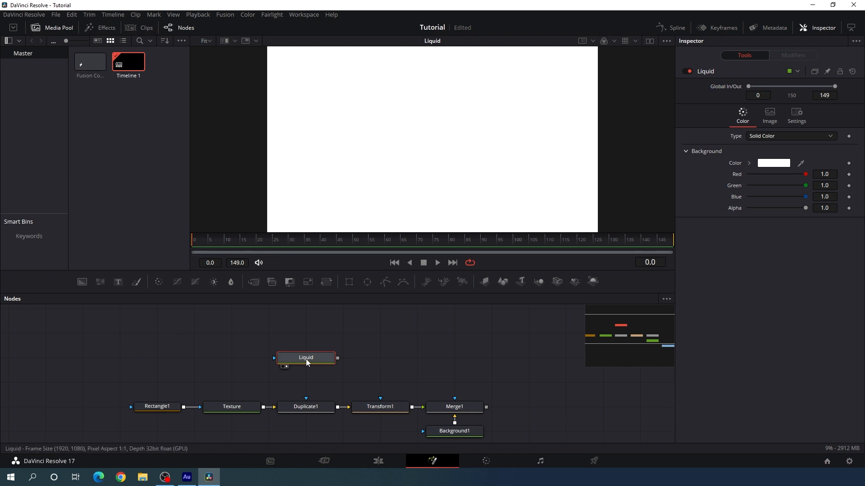
left_click(368, 283)
left_click_drag(306, 334, 156, 358)
left_click_drag(474, 210, 447, 176)
left_click_drag(432, 139, 317, 183)
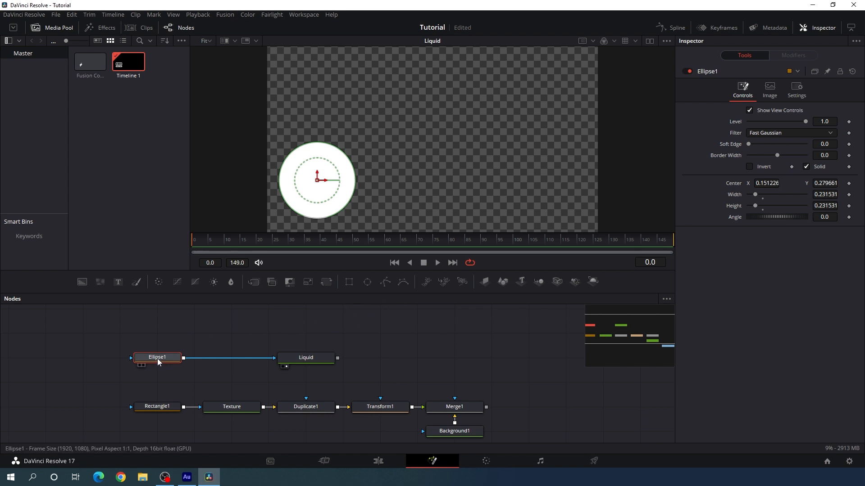
Add a second ellipse mask about 0.23 in size, centered near X 0.82, Y 0.71, and shift the first circle to center X about 0.162
left_click(367, 282)
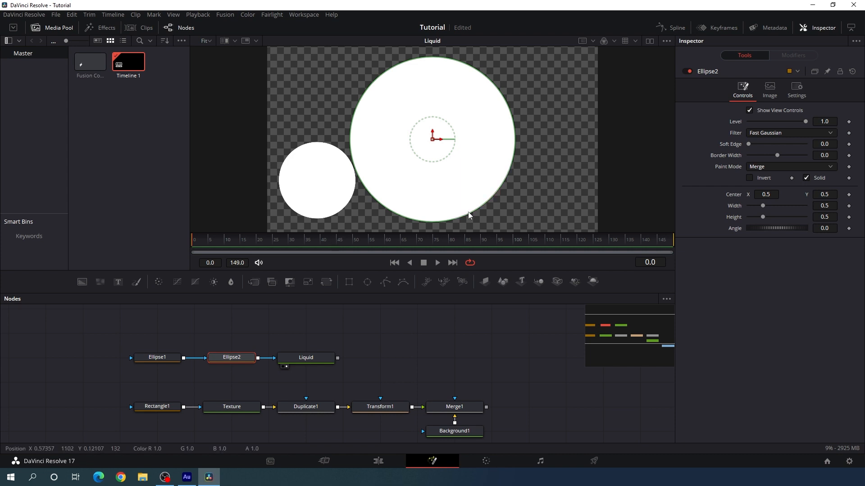
left_click_drag(475, 216, 529, 117)
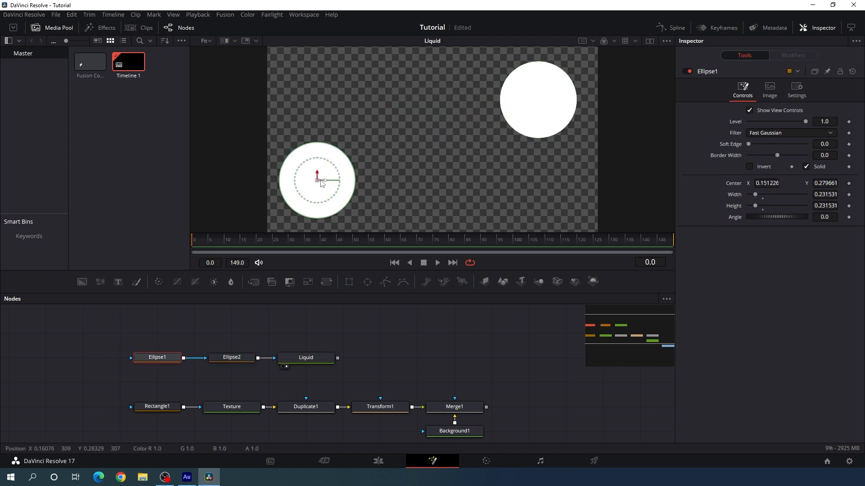
left_click_drag(317, 180, 320, 181)
left_click(388, 341)
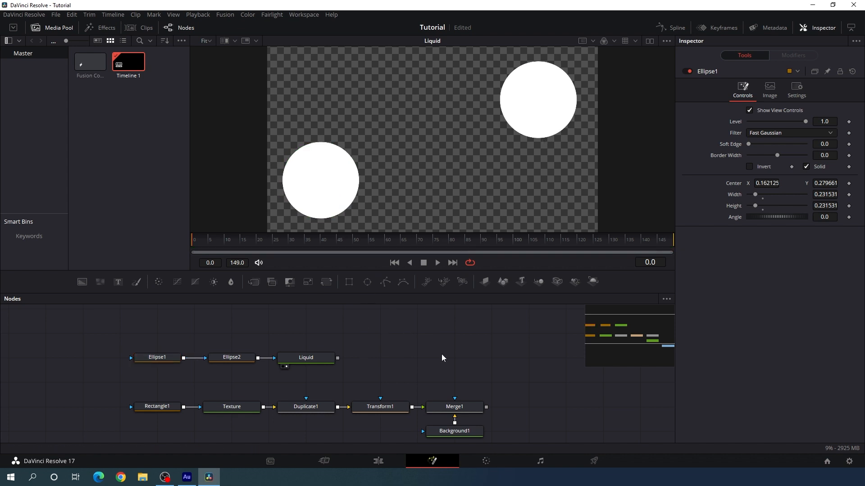
Add a Displace node directly after the Liquid node
left_click(317, 363)
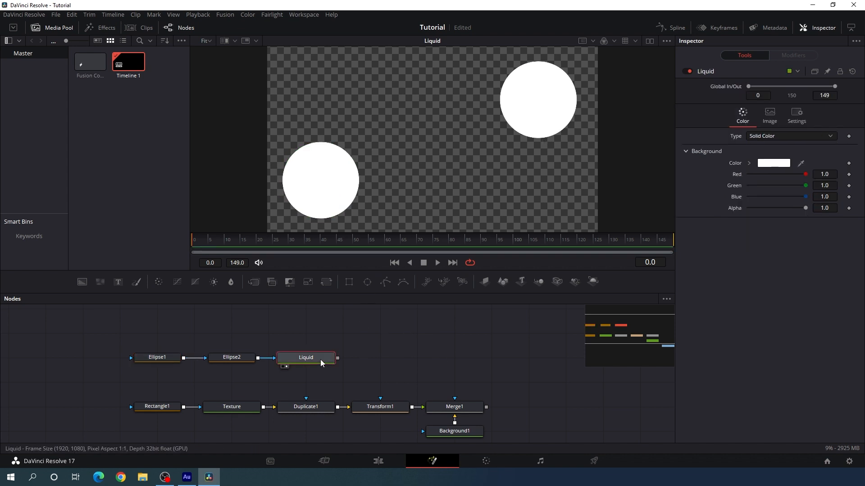
key("shift+space")
type("dup")
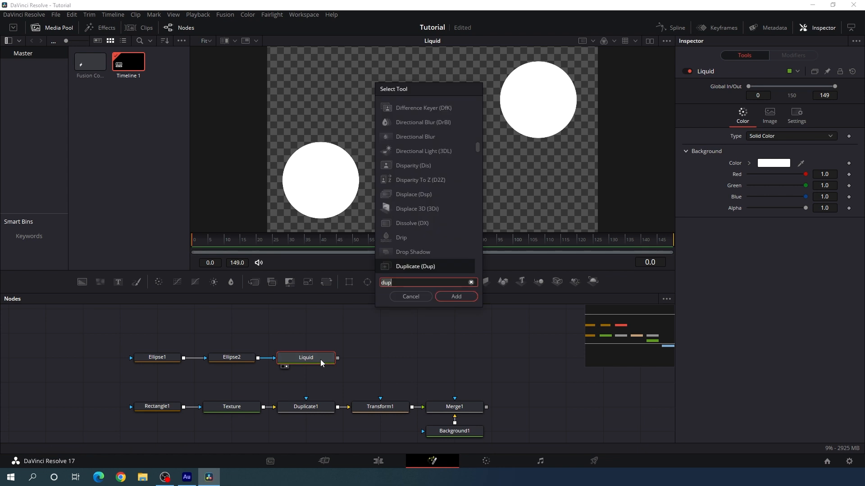
key("BackSpace")
key("BackSpace")
key("BackSpace")
type("disp")
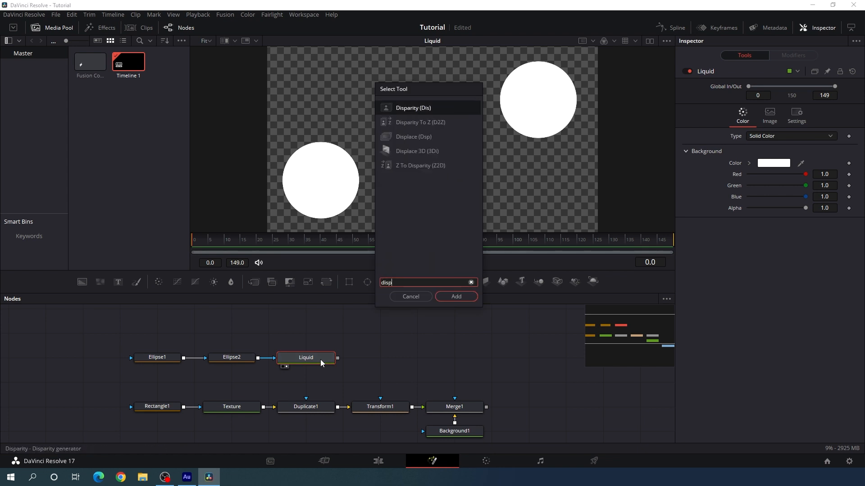
left_click(419, 137)
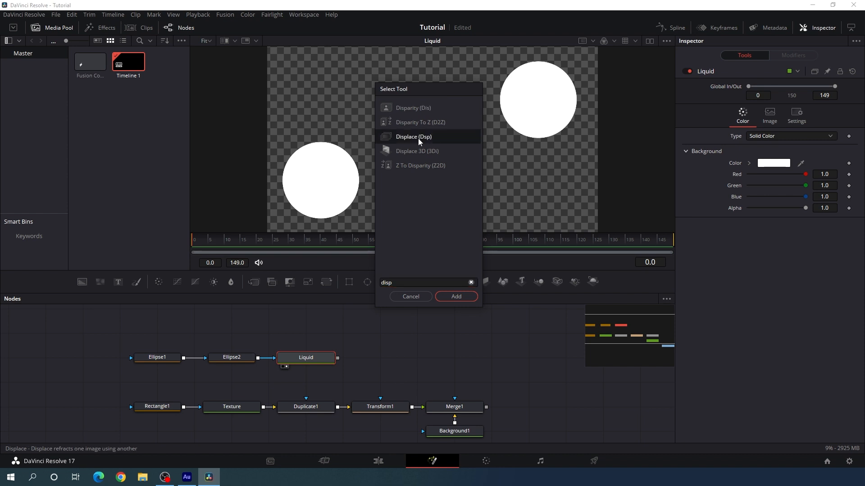
left_click(469, 299)
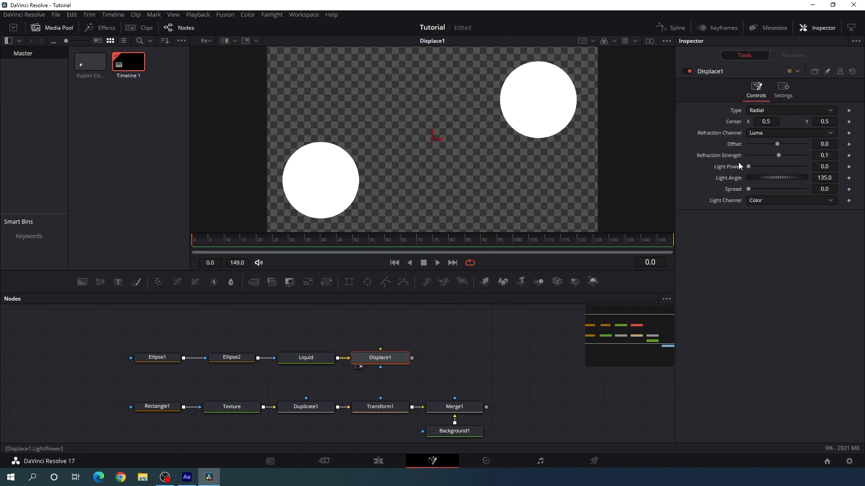
Set the Displace node's refraction strength to 0.5
left_click(829, 155)
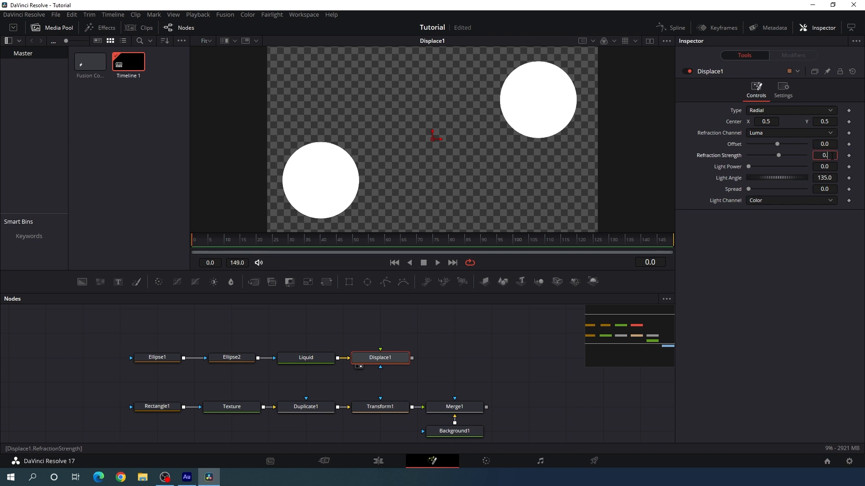
type("5")
key("Tab")
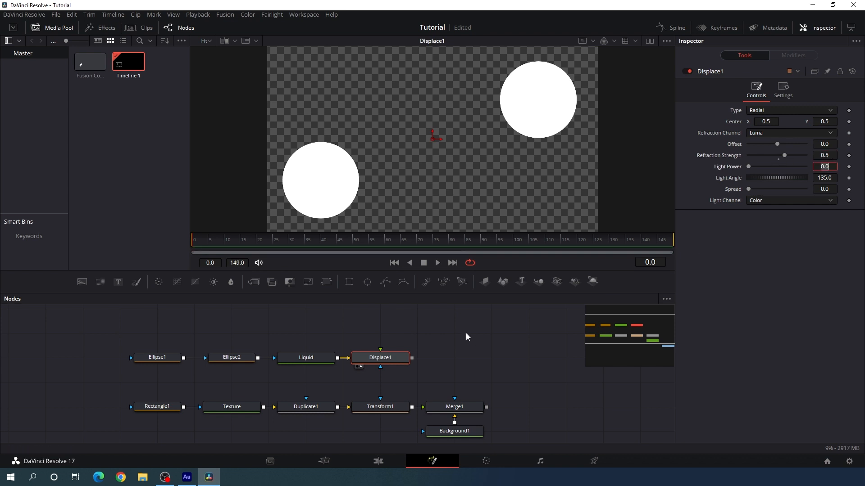
Add an unconnected FastNoise node directly above the Displace node and display it in the viewer
left_click(466, 337)
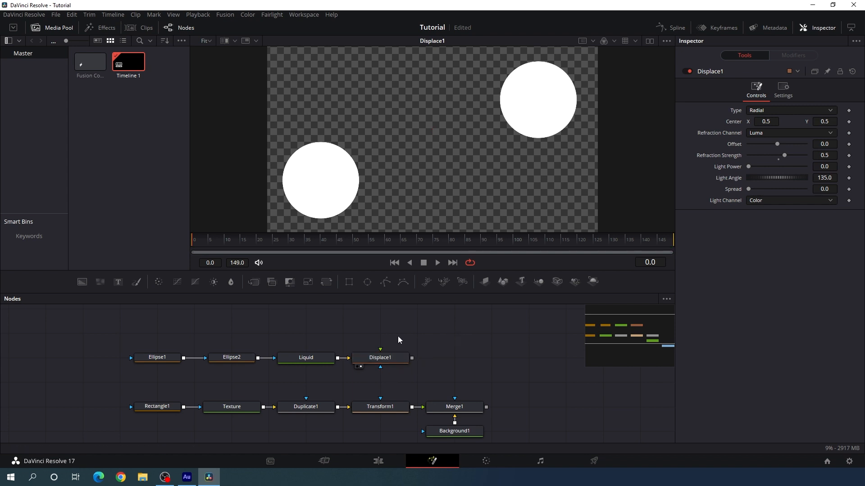
key("shift+space")
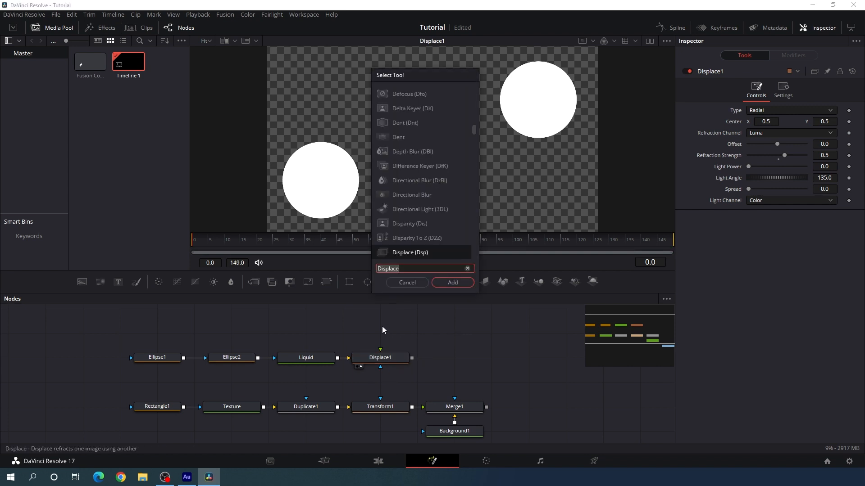
type("noise")
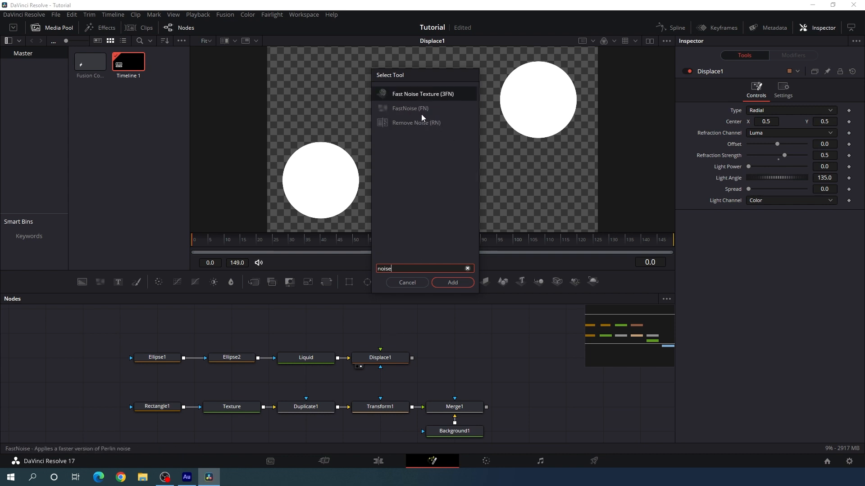
key("Down")
left_click(465, 289)
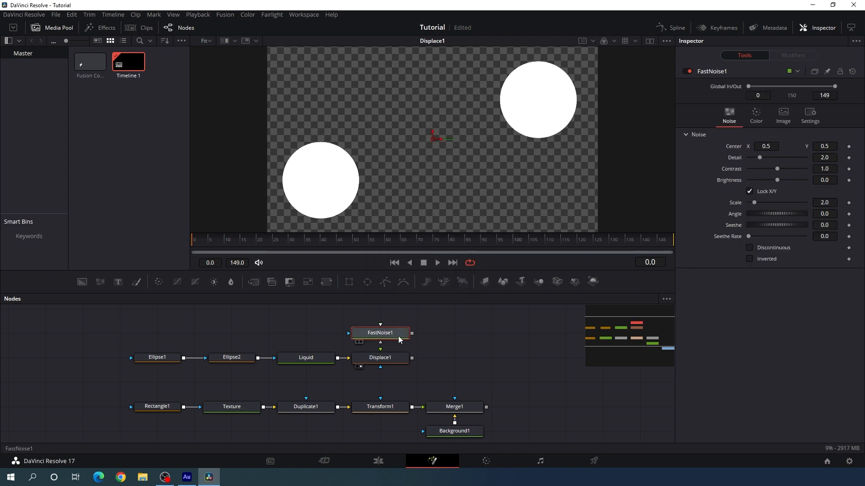
key("1")
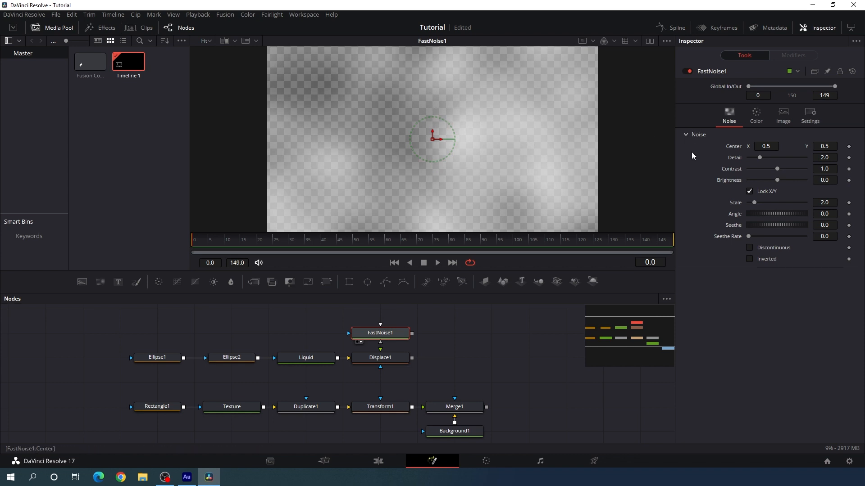
Set the FastNoise detail to 1.0, contrast to 5.0 and scale to 5.0
left_click_drag(760, 158, 763, 163)
left_click(820, 158)
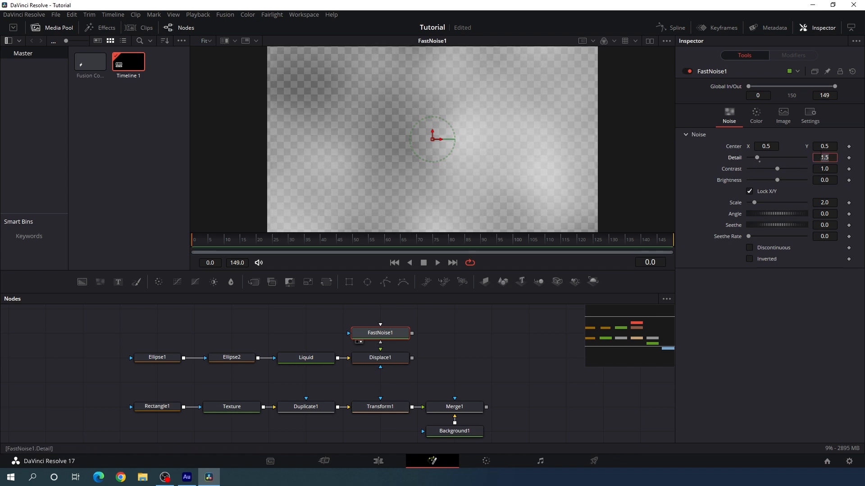
type("1")
key("Tab")
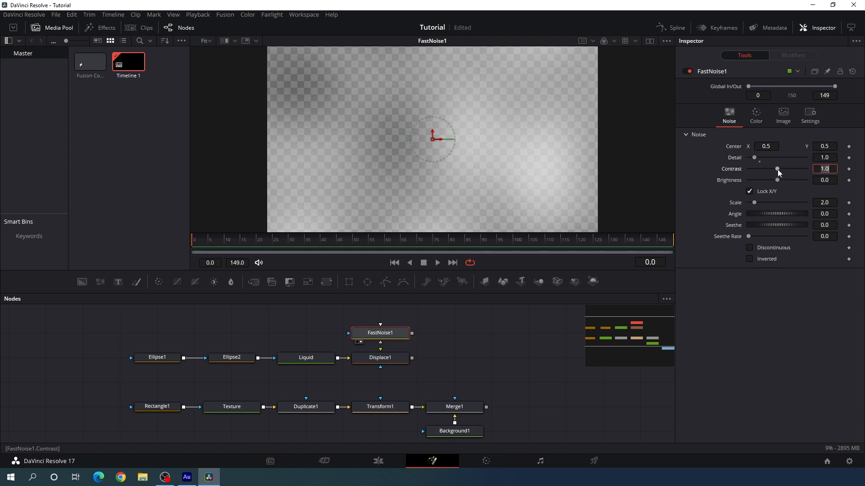
left_click_drag(778, 171, 805, 170)
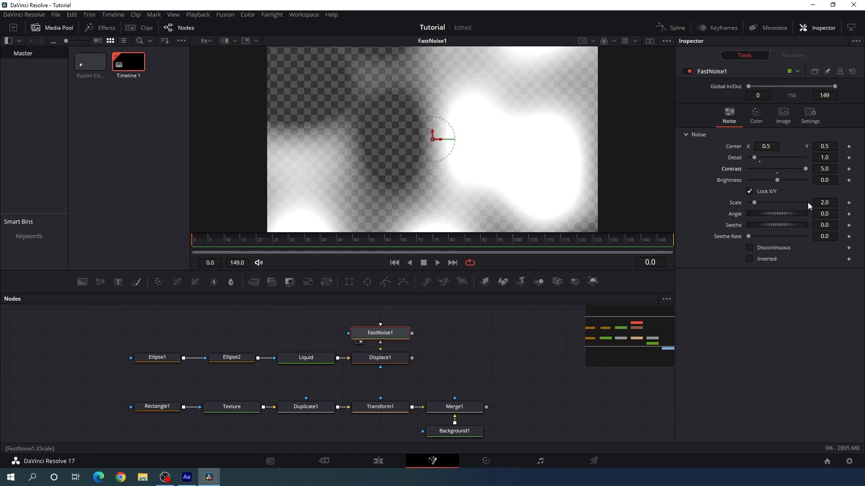
left_click(824, 202)
type("5")
key("Tab")
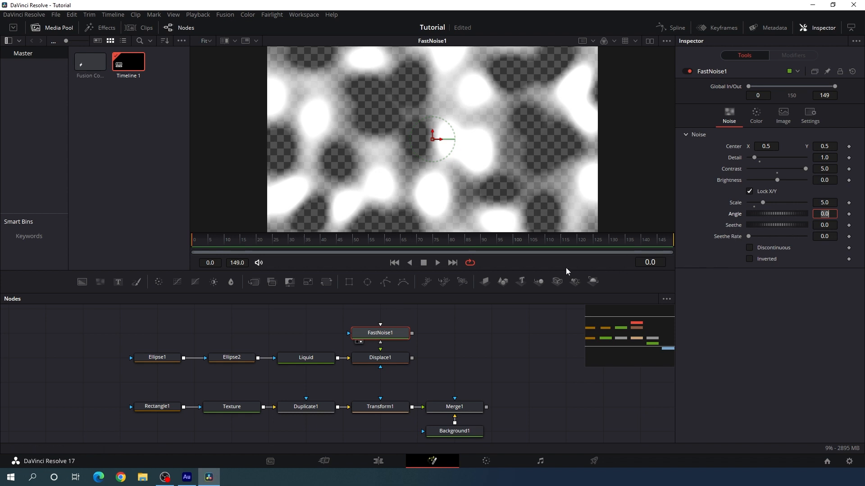
Keyframe the FastNoise Seethe parameter at frame 149 with a value of 2.0
left_click_drag(574, 246, 702, 245)
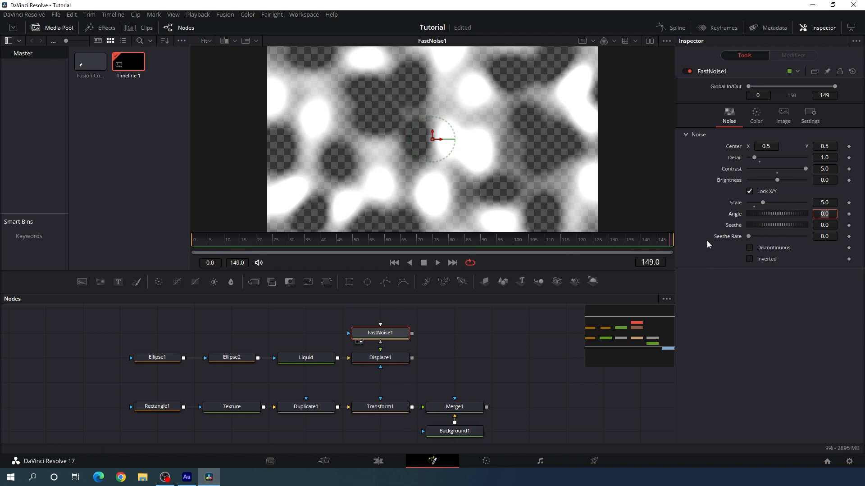
right_click(735, 228)
left_click(752, 233)
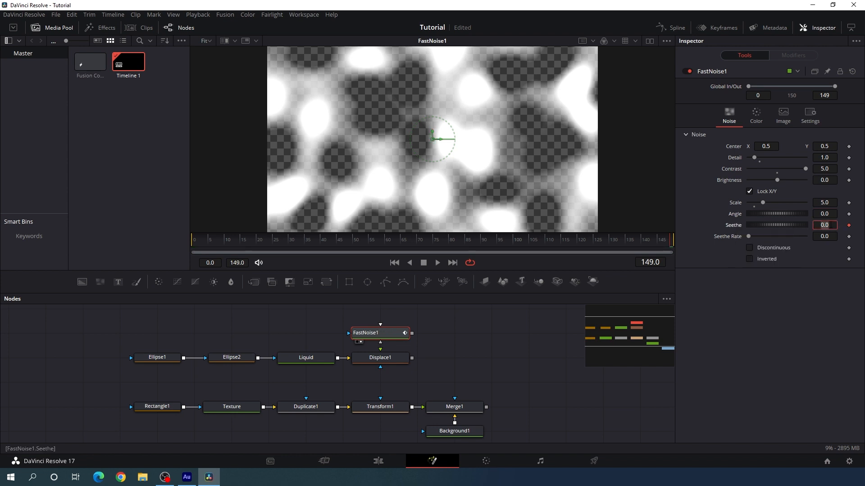
key("Tab")
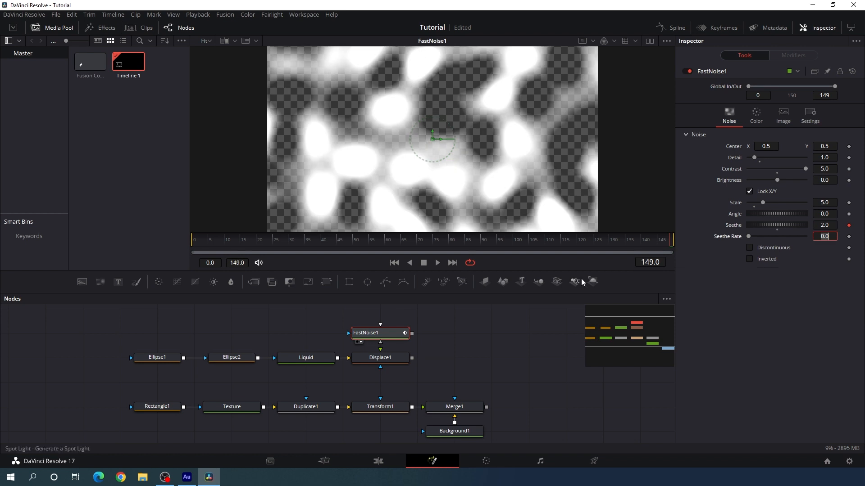
Reset Seethe to 0 at frame 0 as a second keyframe and preview the noise animation up to frame 58
left_click(437, 262)
left_click_drag(194, 265, 180, 265)
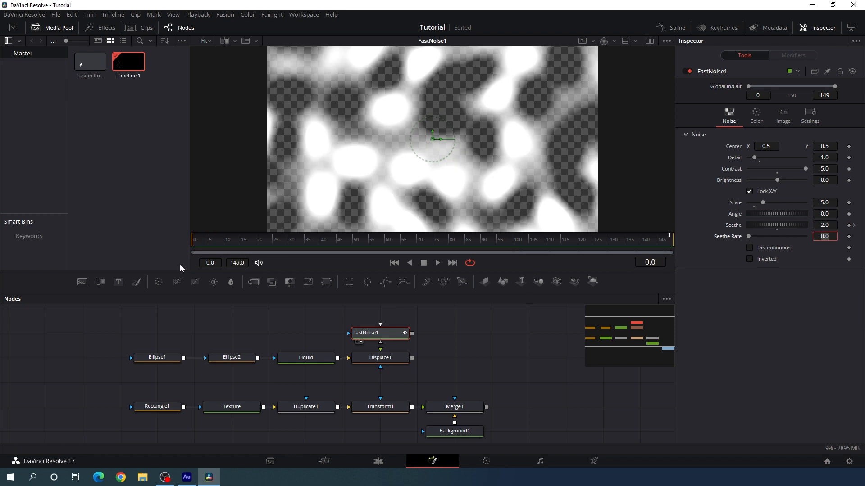
left_click(777, 231)
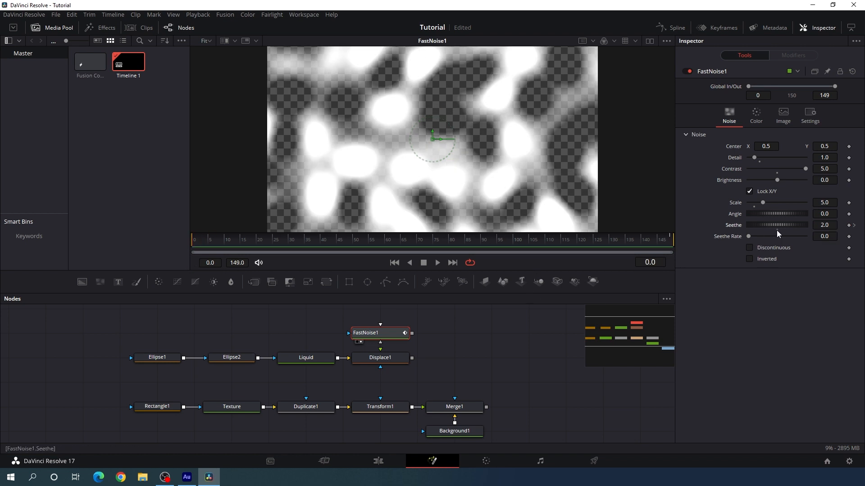
left_click_drag(214, 244, 381, 253)
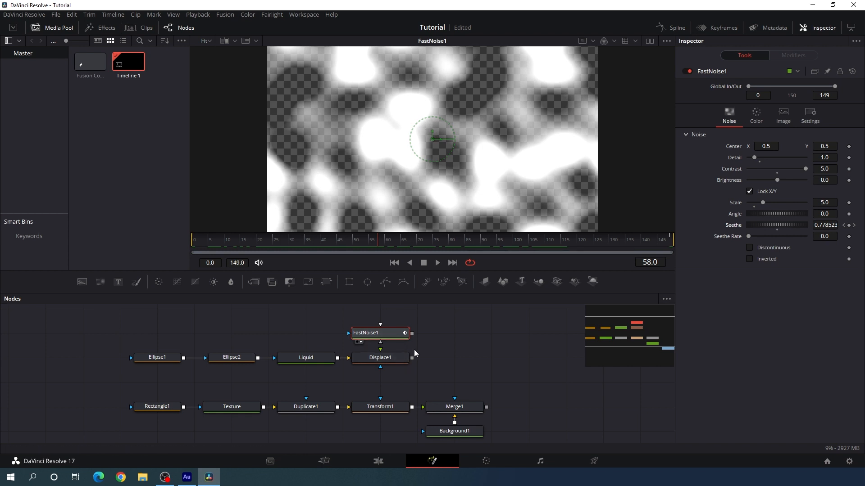
Feed FastNoise into the Displace node's foreground input and preview the distorted circles in the viewer up to frame 117
left_click_drag(412, 337, 410, 149)
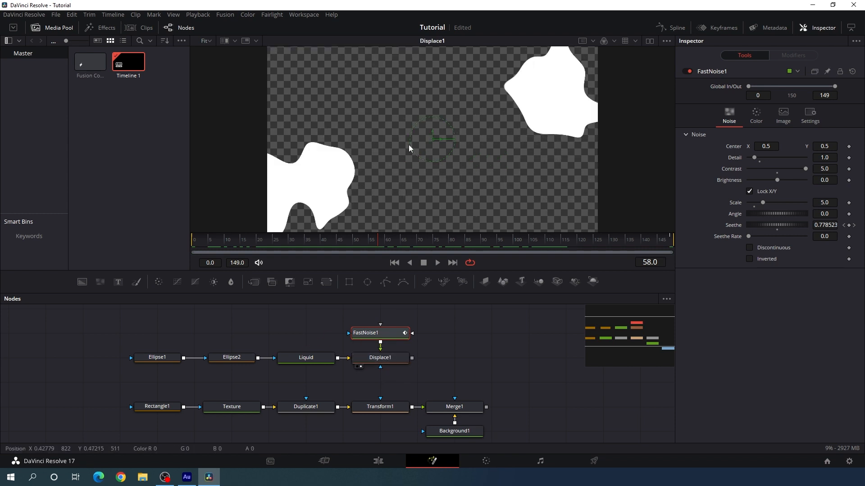
left_click_drag(266, 245, 566, 242)
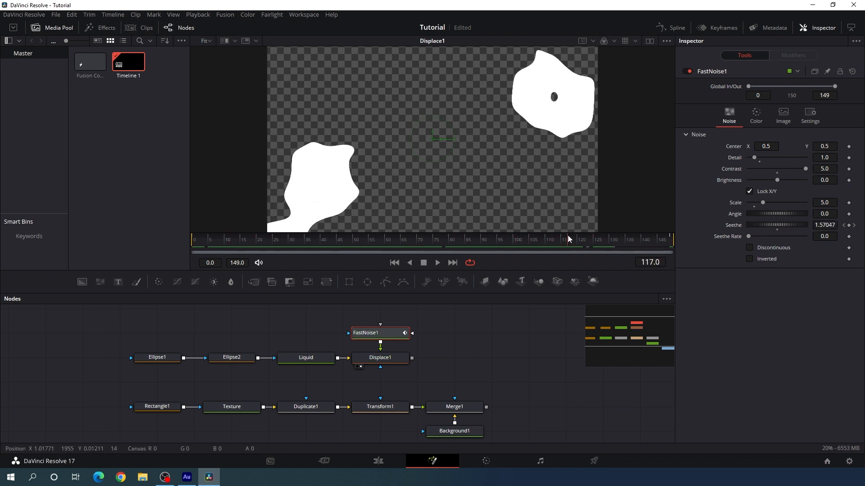
left_click(441, 377)
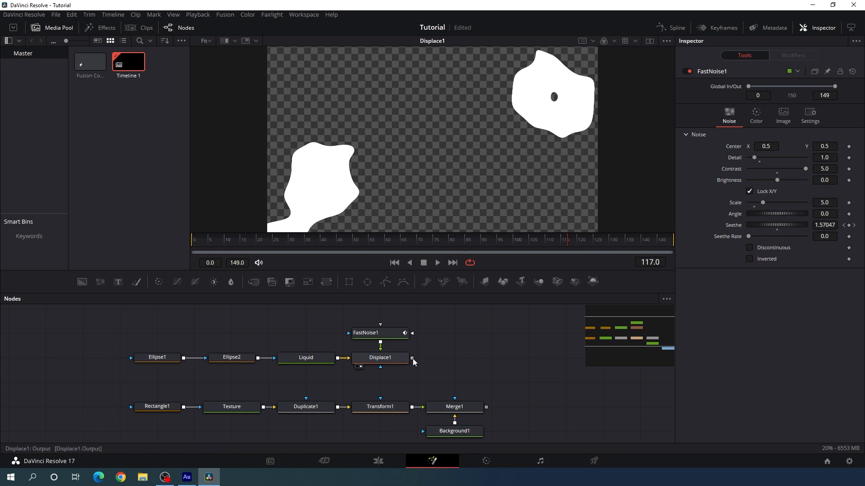
Merge the Displace output over the striped background's Merge1, display the result, and set the new merge's blend to 0.3
left_click_drag(412, 358, 490, 143)
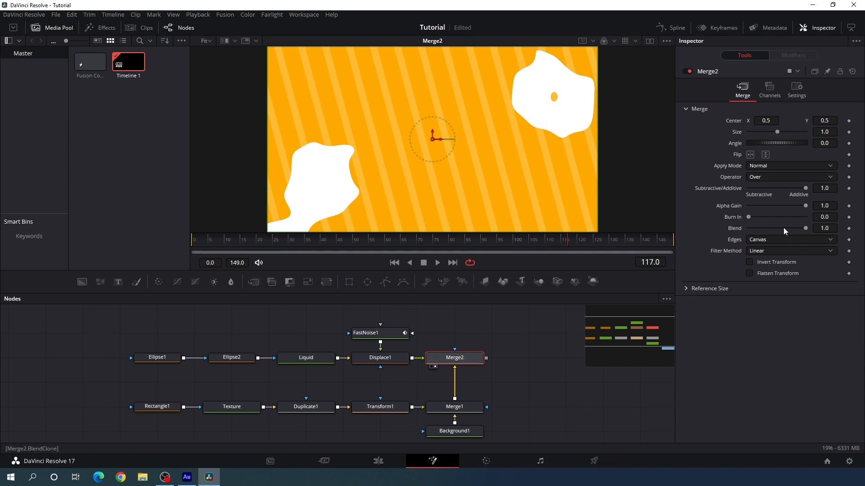
left_click(828, 228)
type("0.3")
left_click(768, 120)
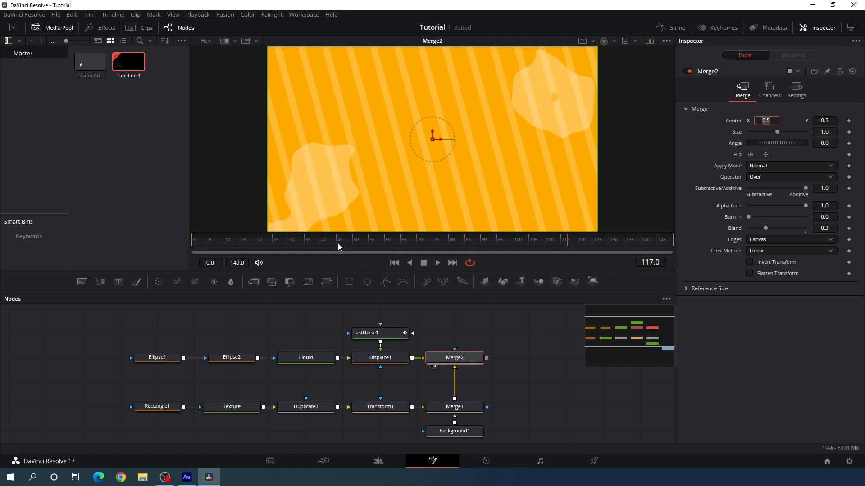
left_click_drag(338, 245, 611, 265)
Import the Unsplash portrait photo of the woman in blue light from Downloads into the media pool
left_click_drag(475, 337, 480, 376)
left_click(441, 329)
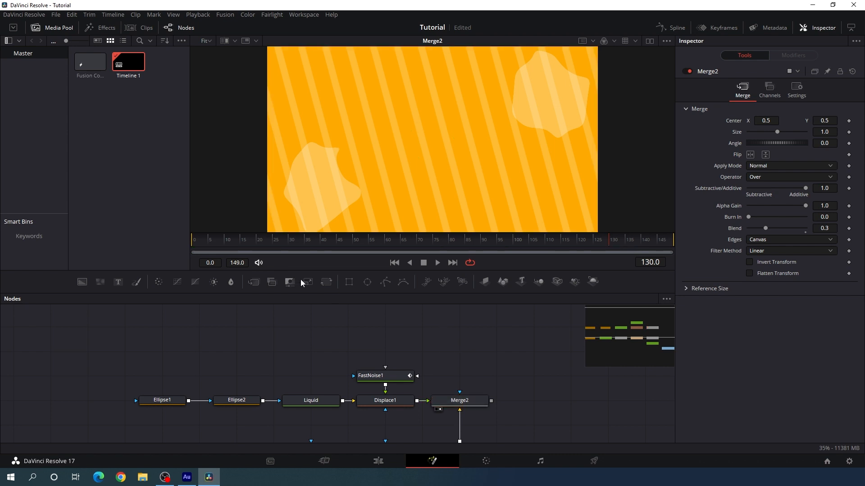
right_click(107, 120)
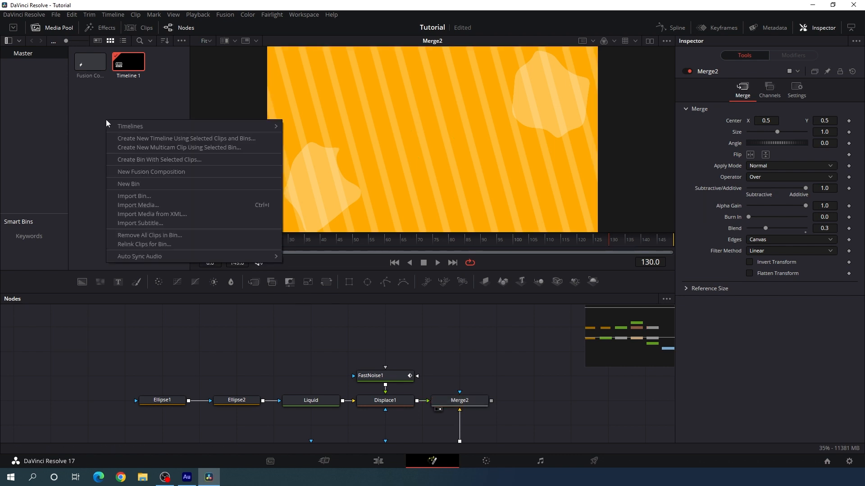
left_click(153, 206)
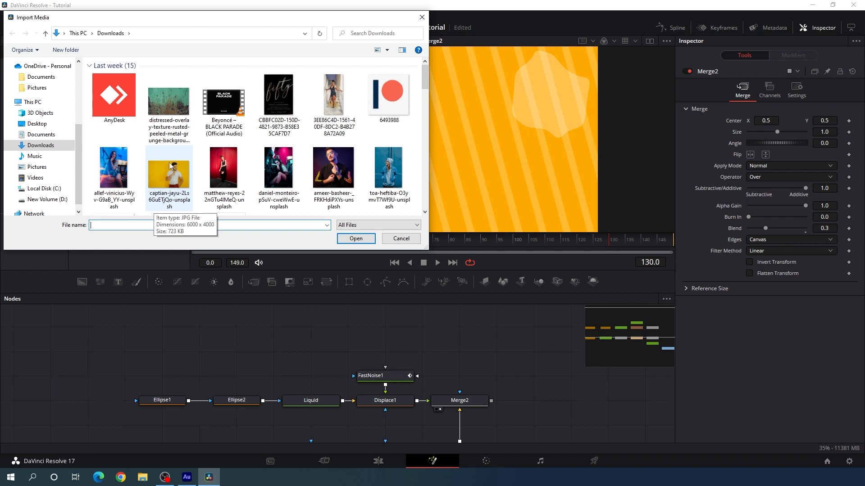
left_click(115, 177)
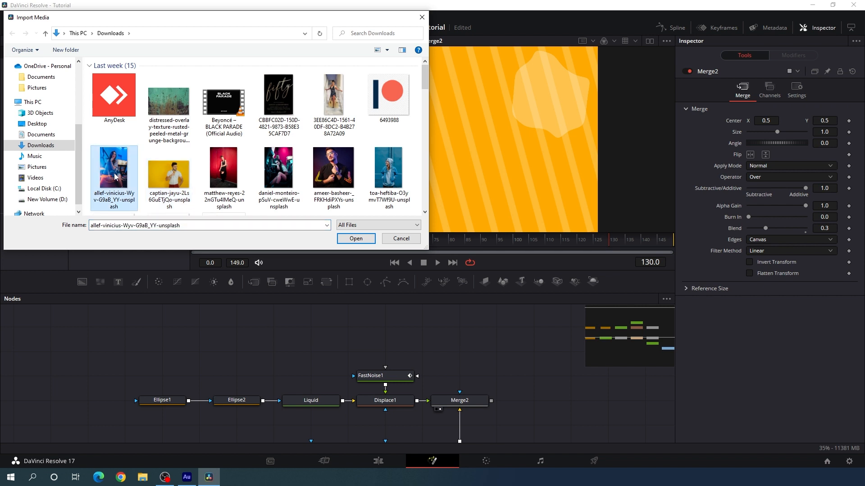
left_click(356, 238)
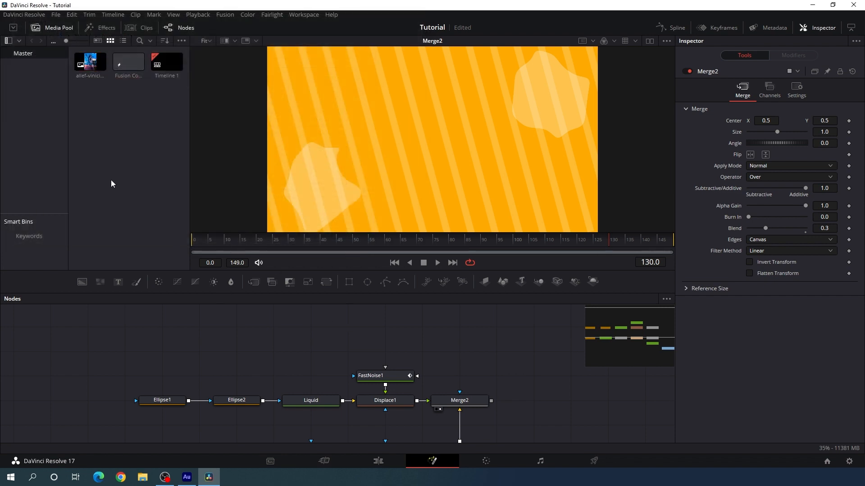
Add the imported photo to the node graph above Ellipse2, display it in the viewer, and rename its node Media
left_click_drag(90, 69, 229, 345)
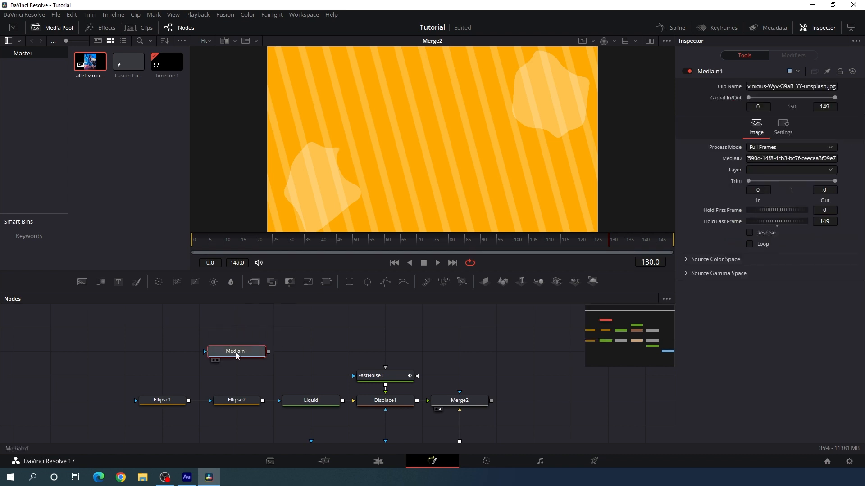
key("1")
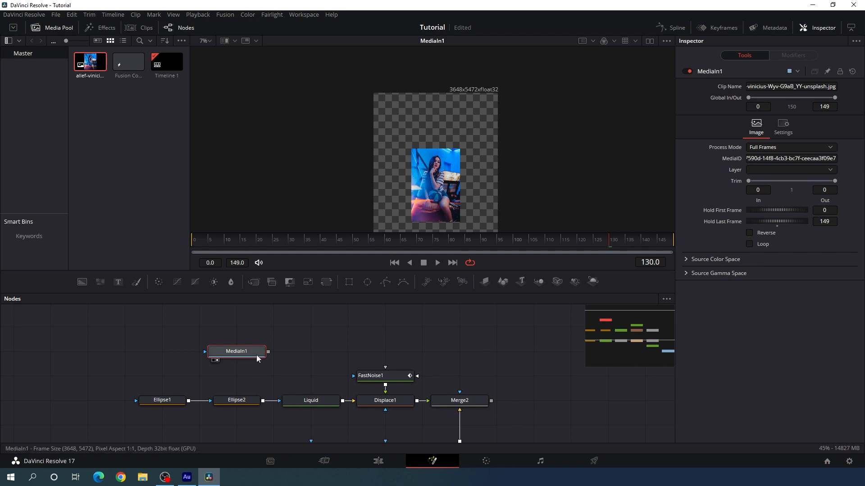
key("F2")
key("BackSpace")
type("Me")
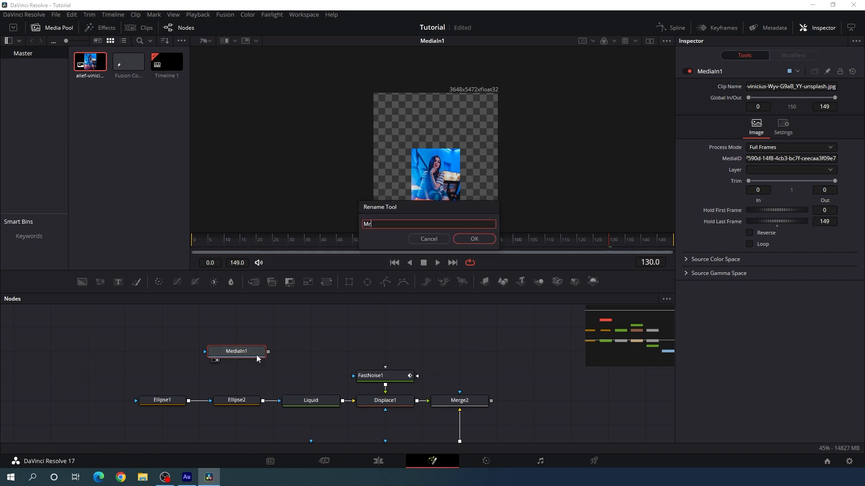
type("dia")
key("Return")
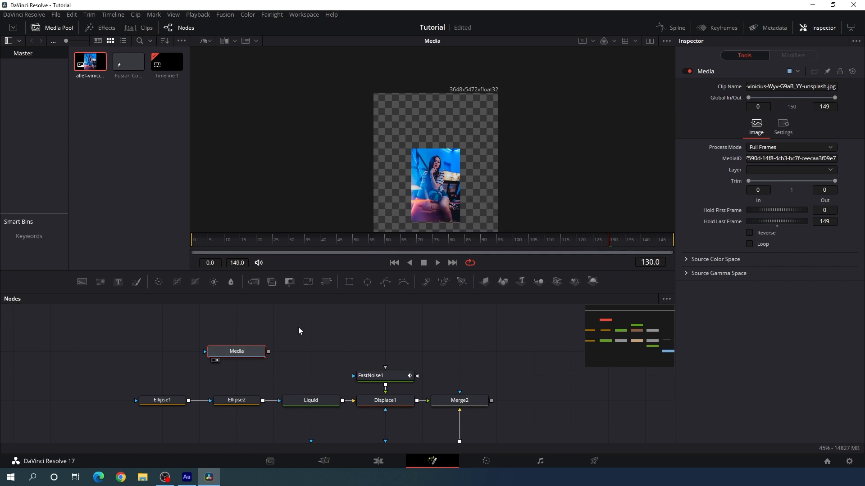
Add a Transform node after Media and rename it Controler
left_click(326, 282)
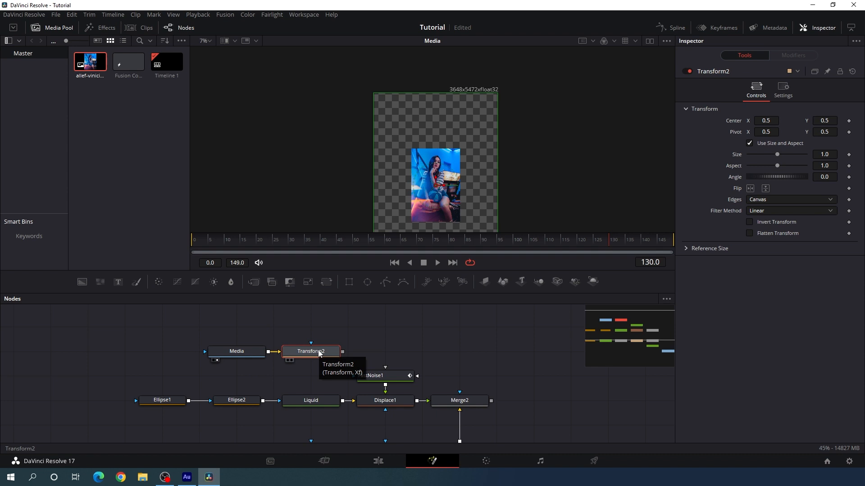
key("F2")
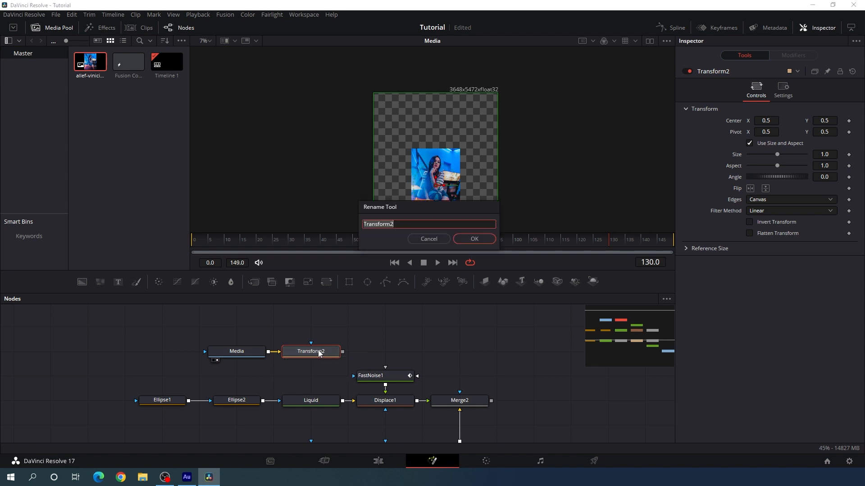
type("Controler")
key("Return")
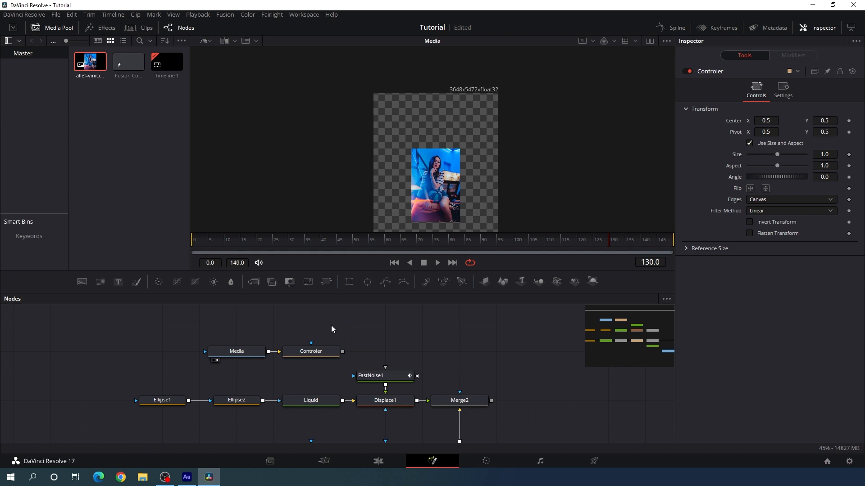
Add a Background node above the Media node in the node graph and rename it MAtte
left_click_drag(82, 282, 243, 328)
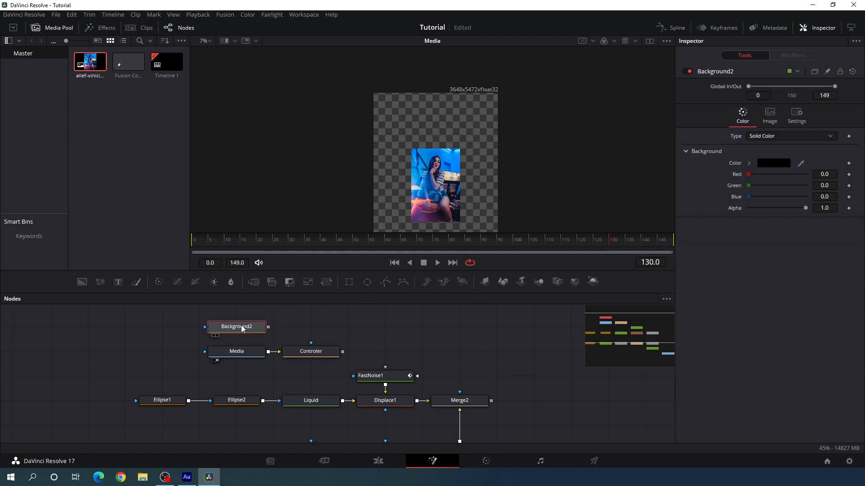
key("F2")
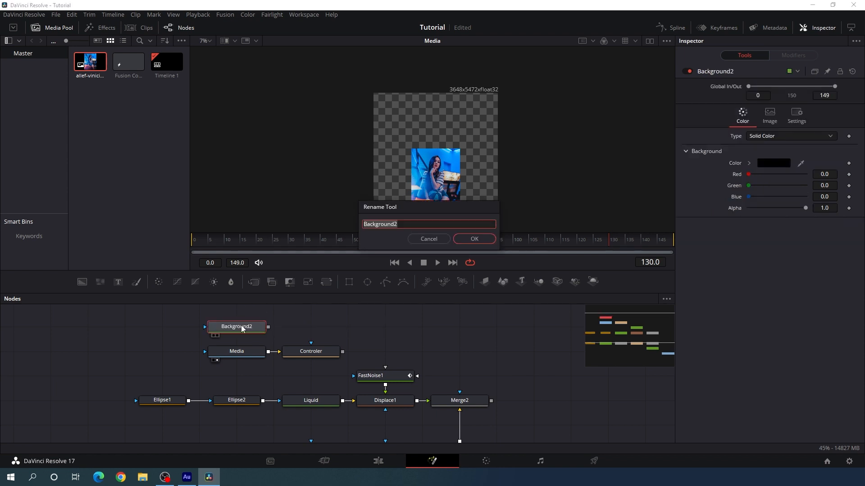
type("MAtte")
key("Return")
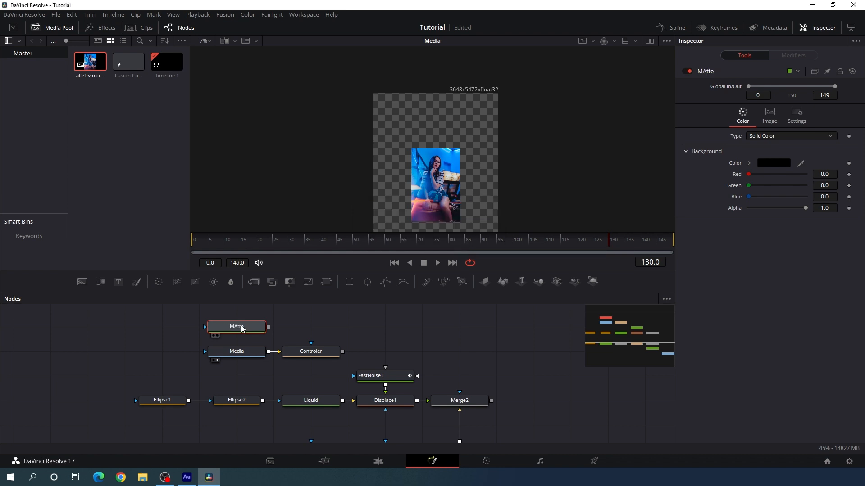
left_click(287, 326)
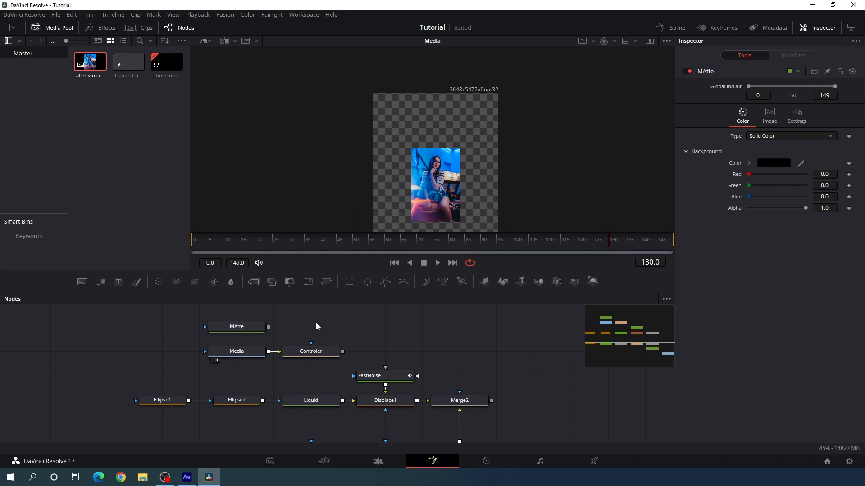
Merge the Controler output over the MAtte background with a new Merge node and display the result fitted to the viewer
left_click_drag(254, 282, 342, 321)
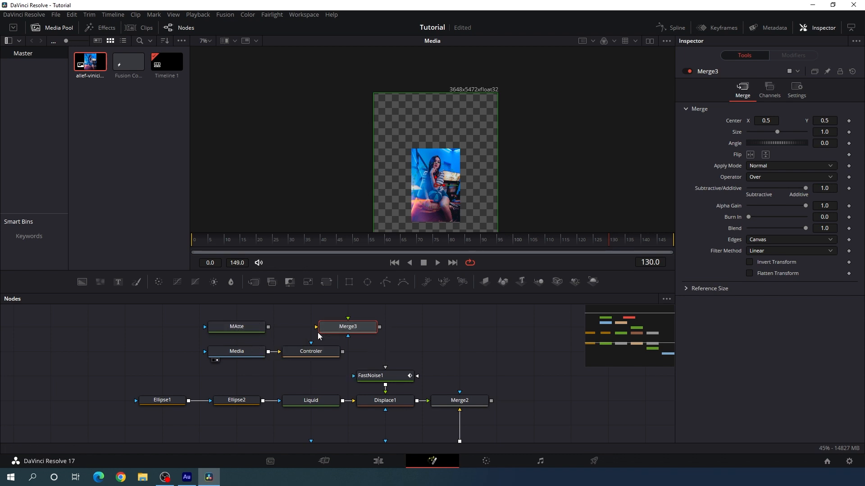
left_click_drag(316, 327, 244, 326)
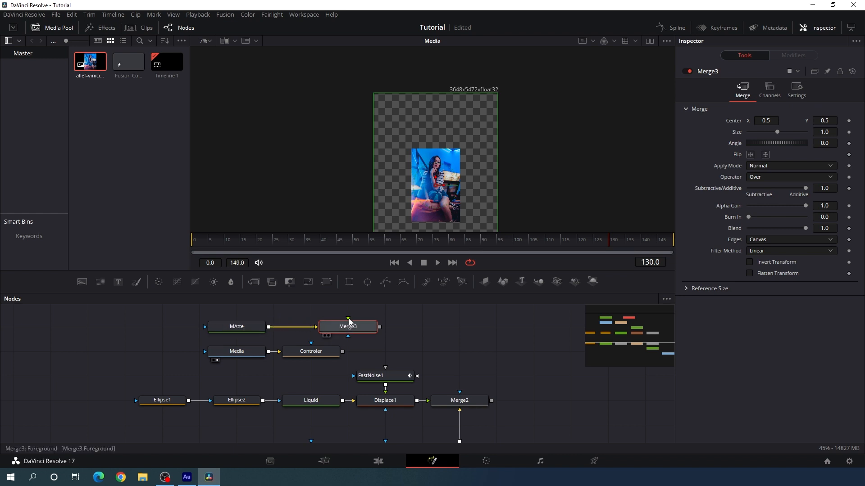
left_click_drag(349, 321, 310, 354)
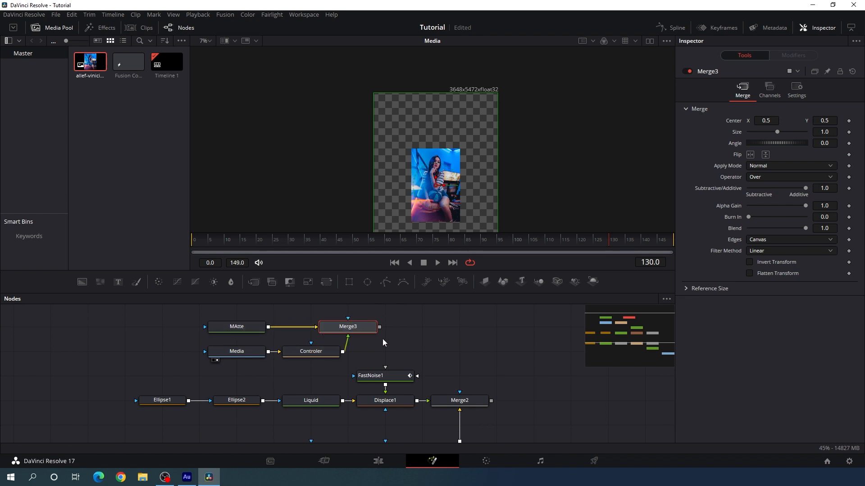
left_click_drag(375, 331, 339, 332)
key("1")
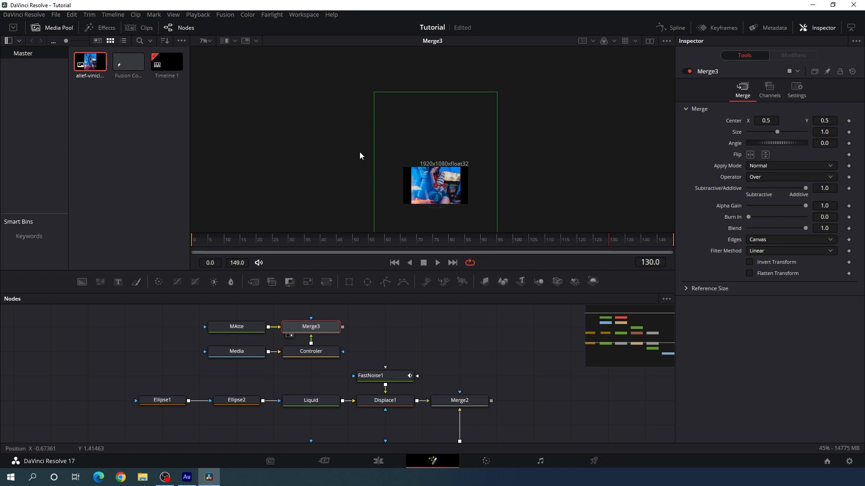
scroll(448, 176, "up", 2)
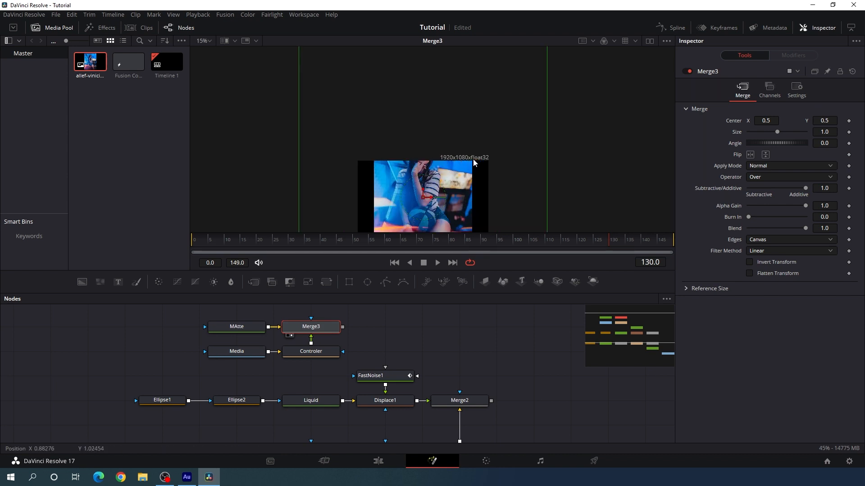
left_click(209, 41)
left_click(210, 54)
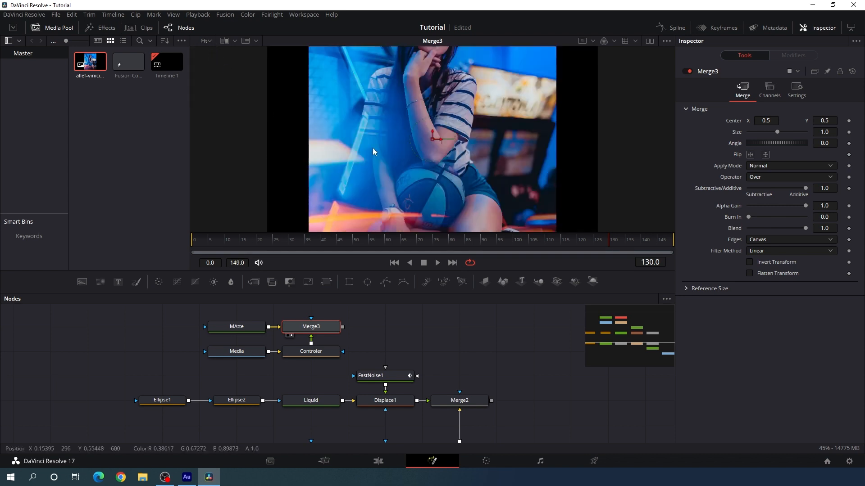
Move the photo down with the Controler node, to a center Y of about 0.419, so the woman's face is in frame
left_click(323, 351)
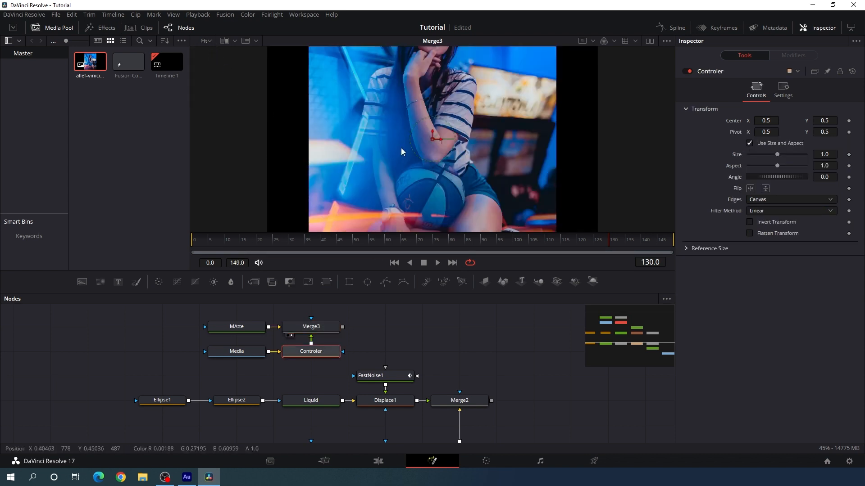
left_click_drag(433, 133, 420, 207)
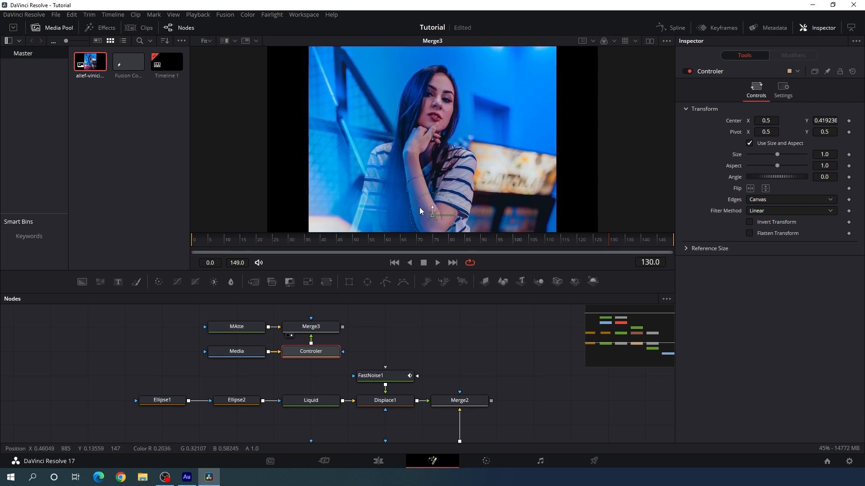
left_click(390, 339)
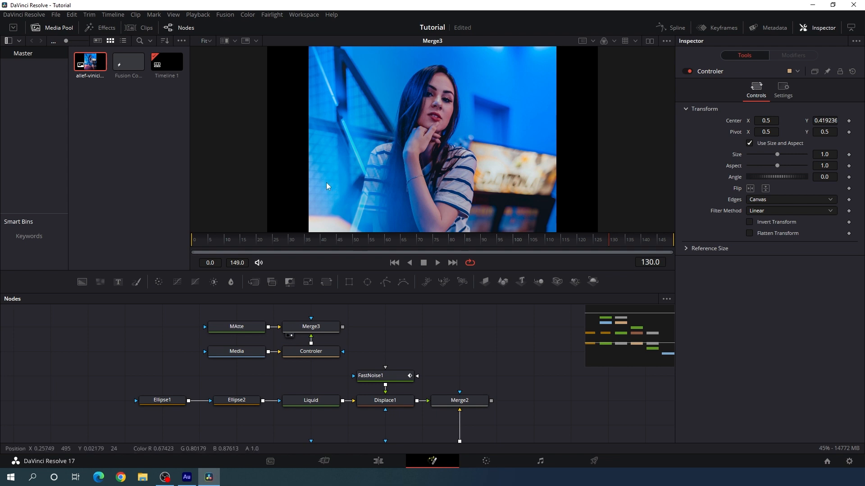
Add a Transform node after Merge3, place it beside the merge, and rename it Size
left_click(327, 330)
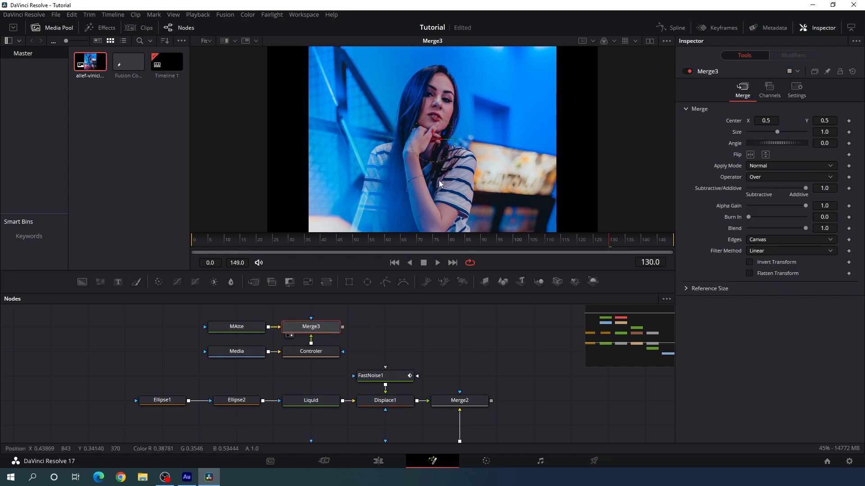
left_click(329, 283)
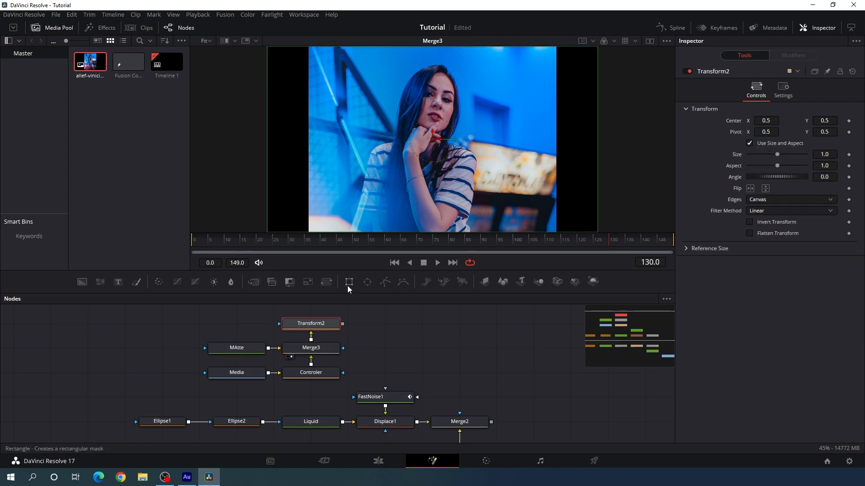
left_click_drag(302, 329, 376, 350)
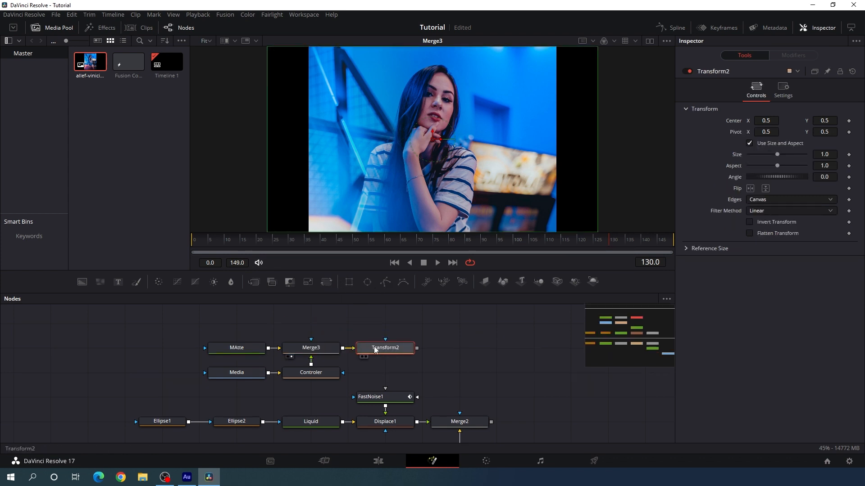
key("F2")
type("Six")
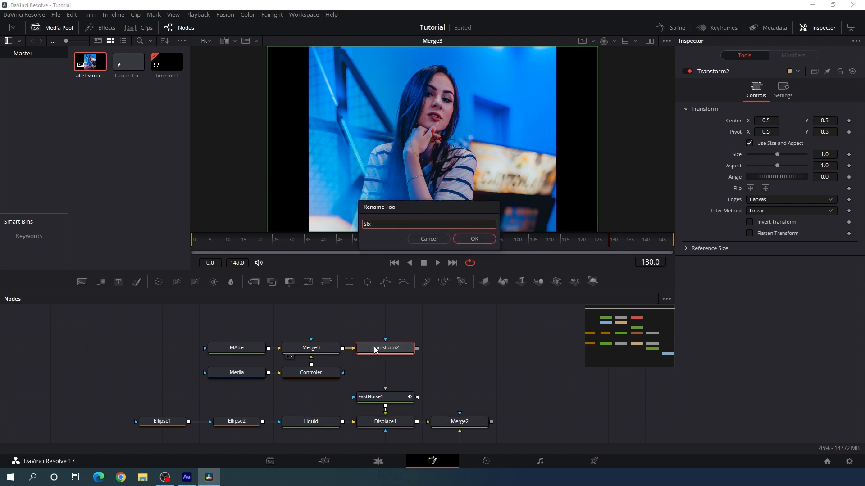
key("BackSpace")
type("ze")
key("Return")
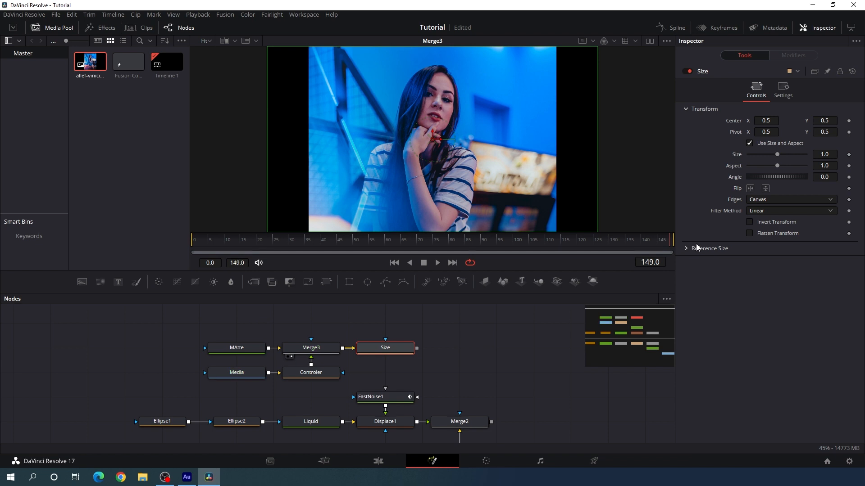
Keyframe the Size node's size from 1.2 at frame 0 to 1.0 at frame 149, and preview the zoom in the viewer
right_click(737, 155)
left_click(742, 161)
left_click(831, 155)
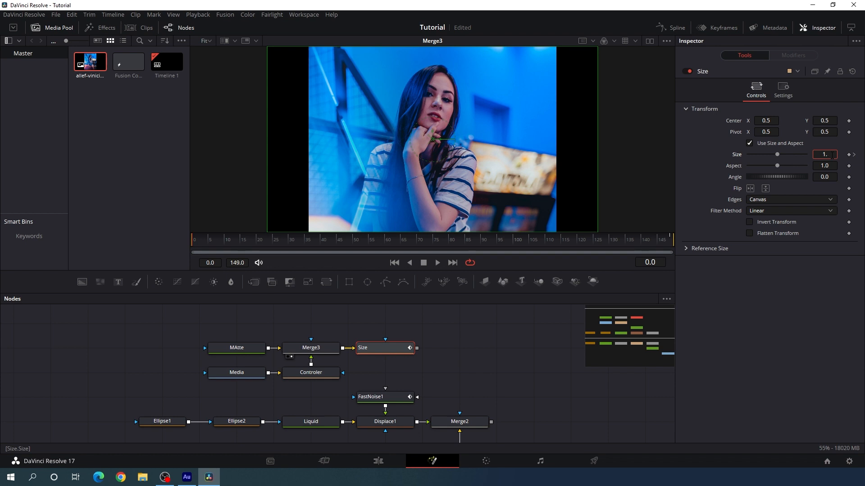
type("2")
key("Tab")
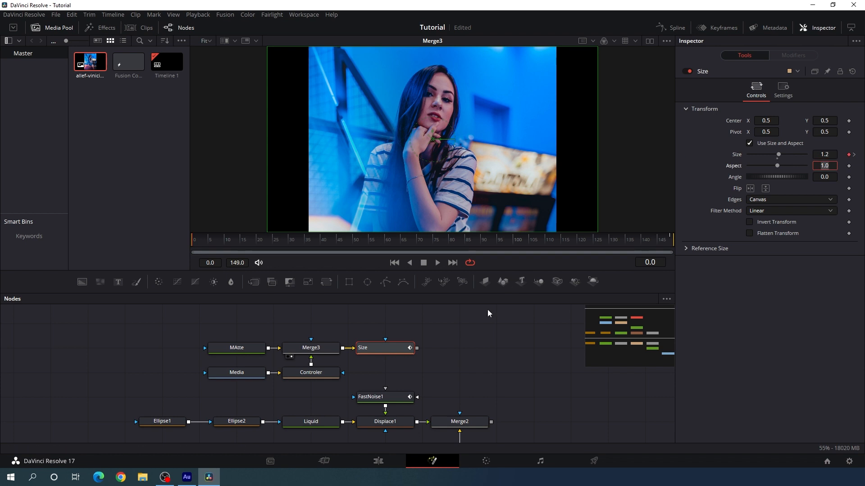
left_click_drag(385, 350, 420, 142)
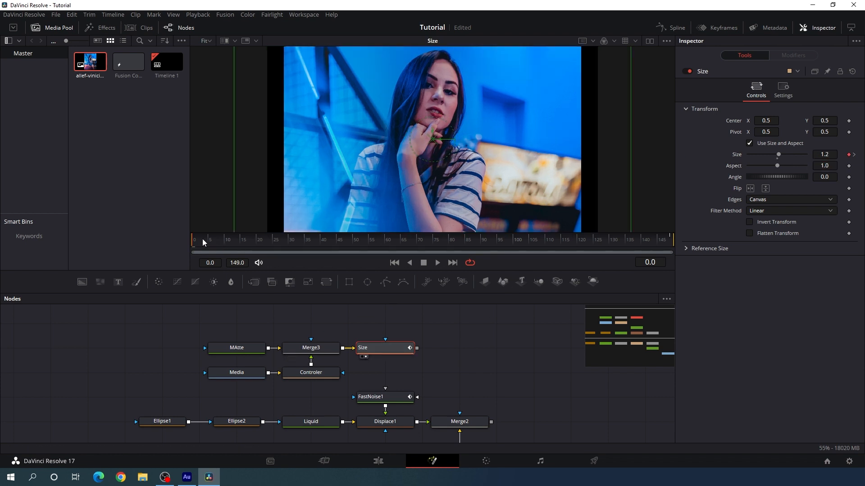
left_click_drag(201, 239, 590, 249)
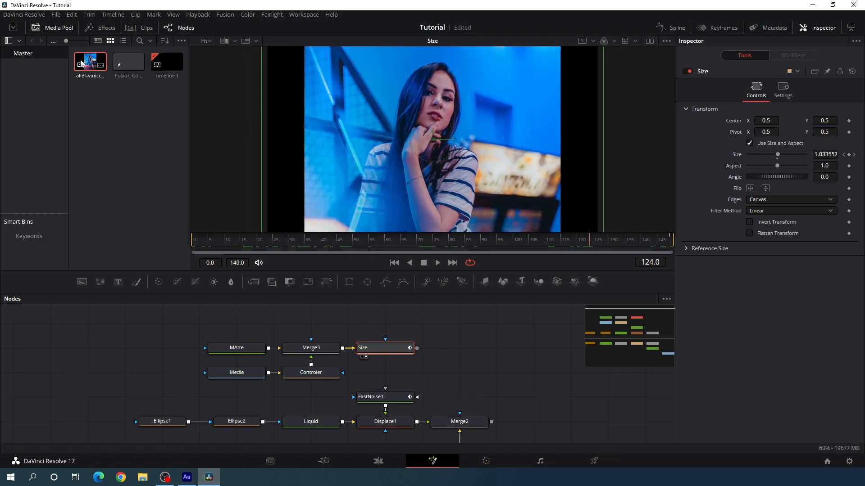
Hide the media pool and move the five photo nodes up, away from the liquid nodes
left_click(54, 31)
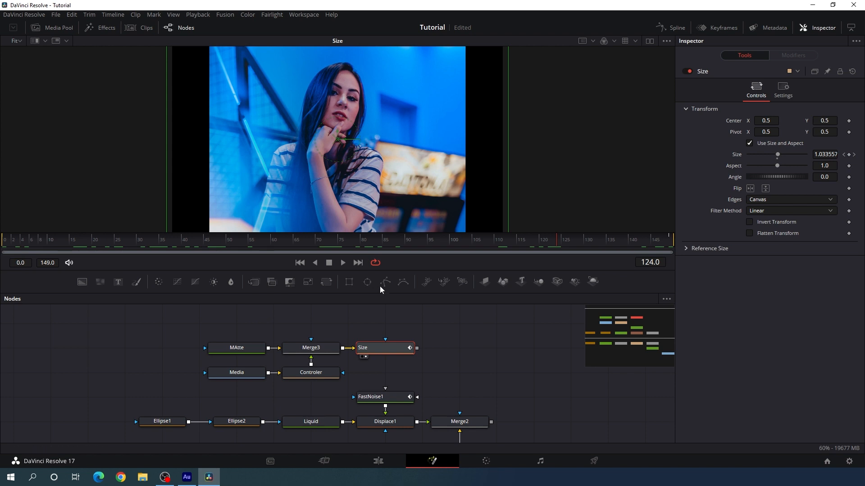
left_click(426, 330)
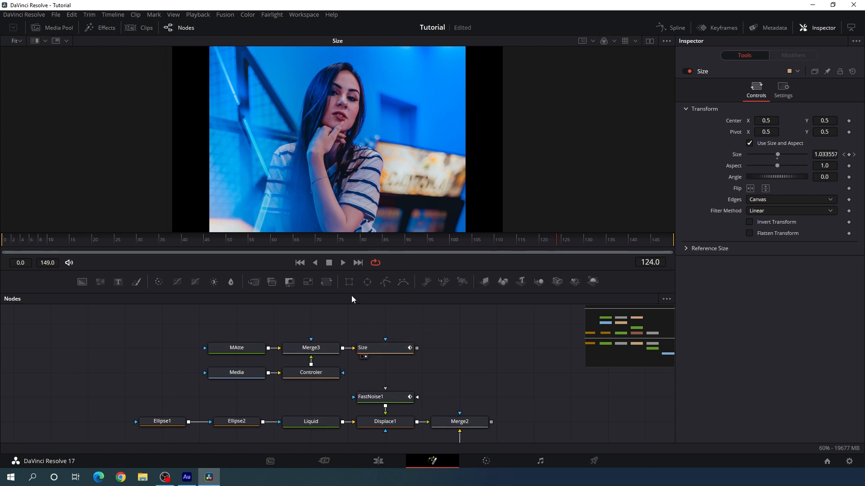
left_click_drag(198, 323, 421, 372)
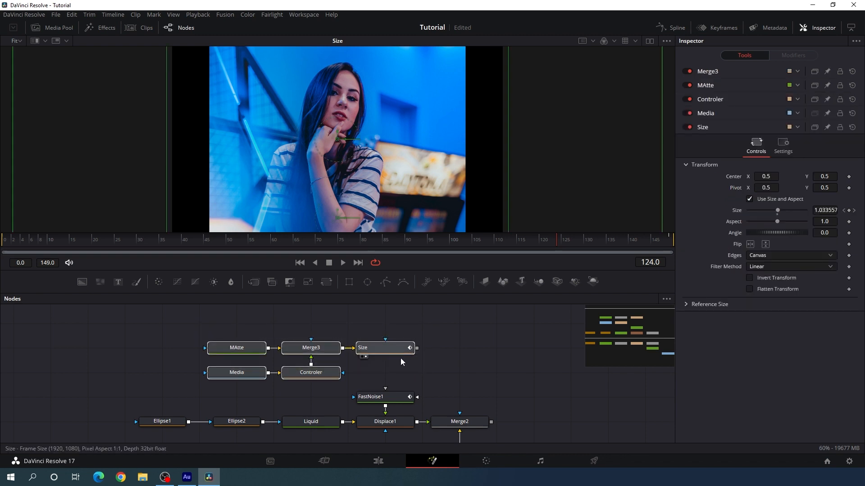
left_click_drag(387, 348, 348, 314)
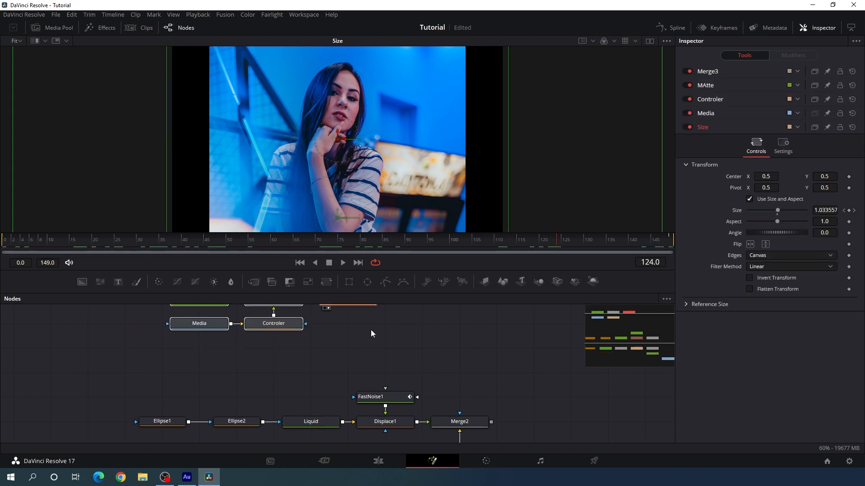
left_click(410, 336)
left_click_drag(411, 337, 416, 323)
Duplicate the Ellipse1, Ellipse2, Liquid, FastNoise1 and Displace1 nodes above the originals, and check the copy's output before redisplaying Size
left_click_drag(136, 357, 400, 425)
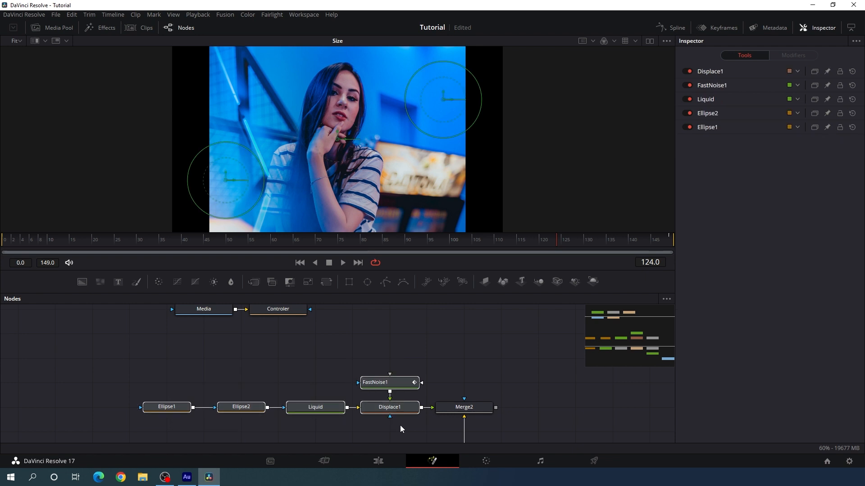
left_click(393, 336)
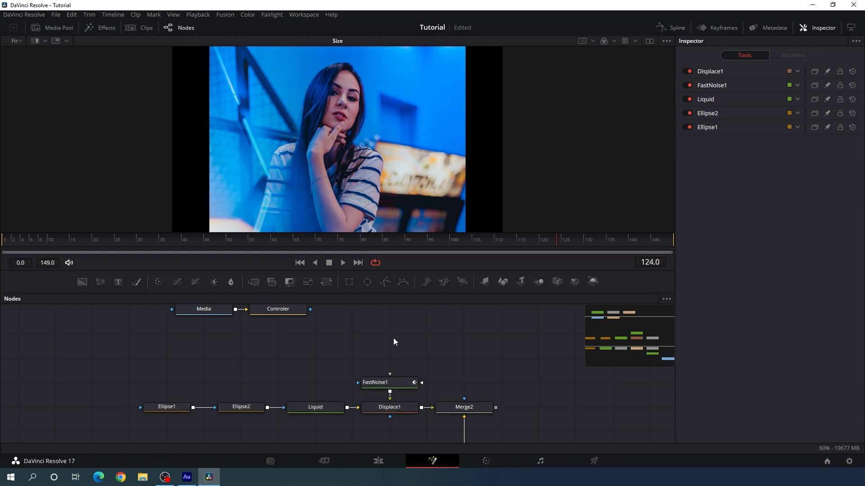
key("ctrl+v")
left_click_drag(414, 343, 414, 341)
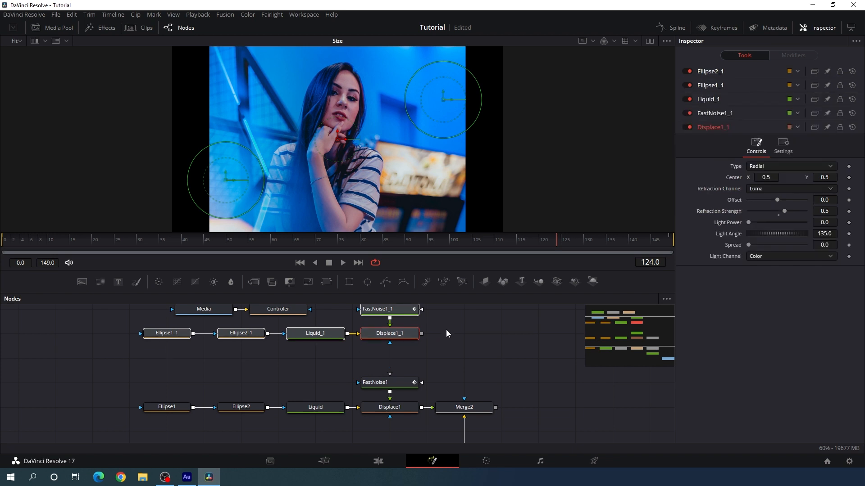
left_click_drag(458, 324, 455, 364)
left_click(454, 365)
left_click(368, 382)
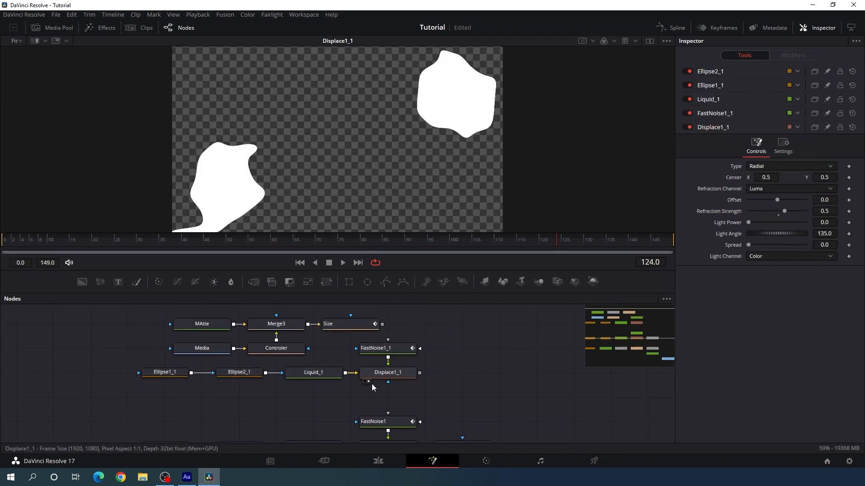
left_click(331, 333)
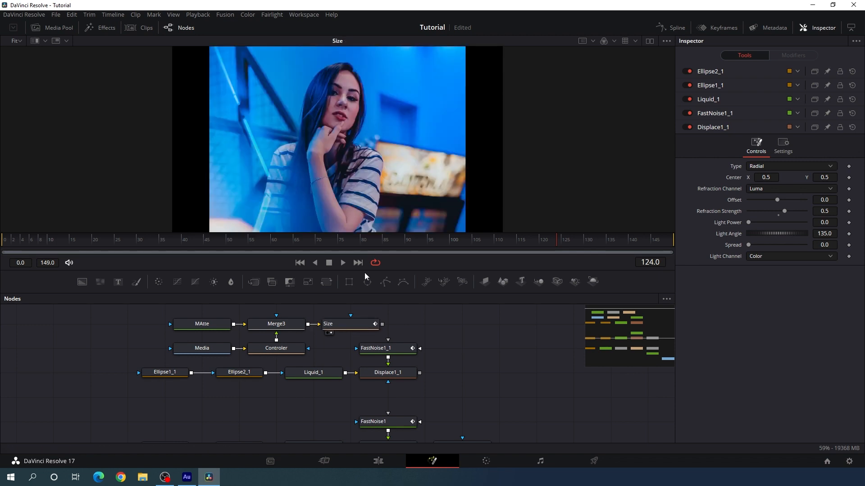
Move the duplicated liquid nodes down one row, between the photo nodes and the original liquid chain
left_click_drag(450, 358, 454, 341)
left_click_drag(155, 383, 436, 324)
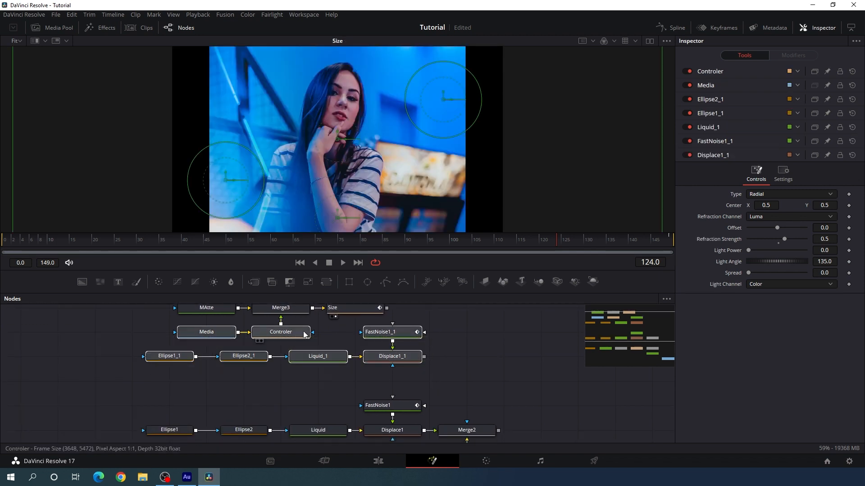
left_click(280, 333, "ctrl")
left_click(208, 335, "ctrl")
left_click_drag(406, 362, 406, 387)
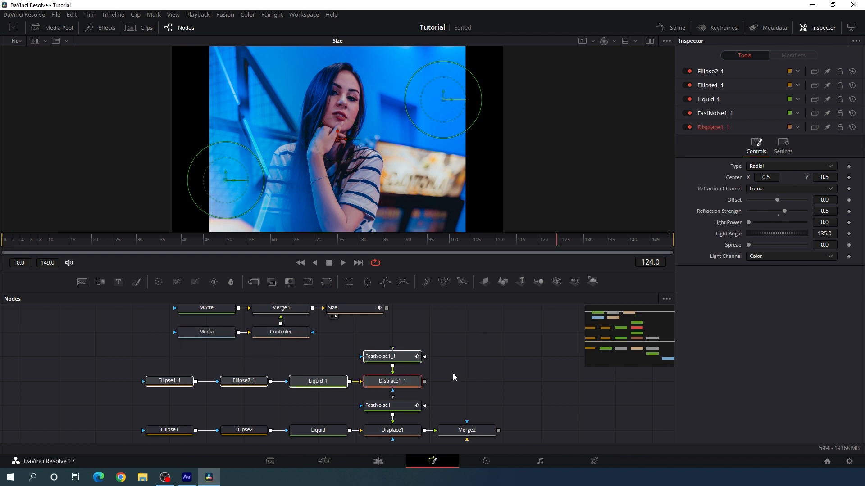
Delete Ellipse2_1 from the duplicated liquid chain, move Ellipse1_1 beside Liquid_1, and display Displace1_1 in the viewer
left_click_drag(536, 386, 537, 390)
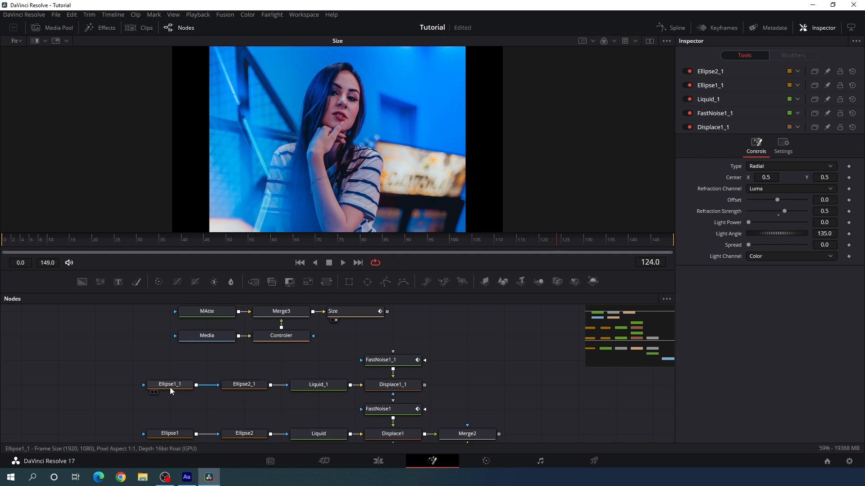
left_click(239, 386)
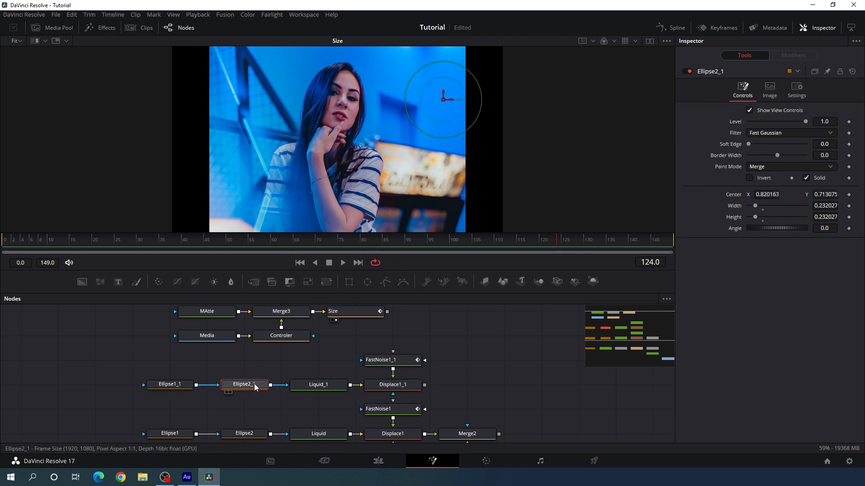
key("Delete")
left_click_drag(171, 385, 246, 386)
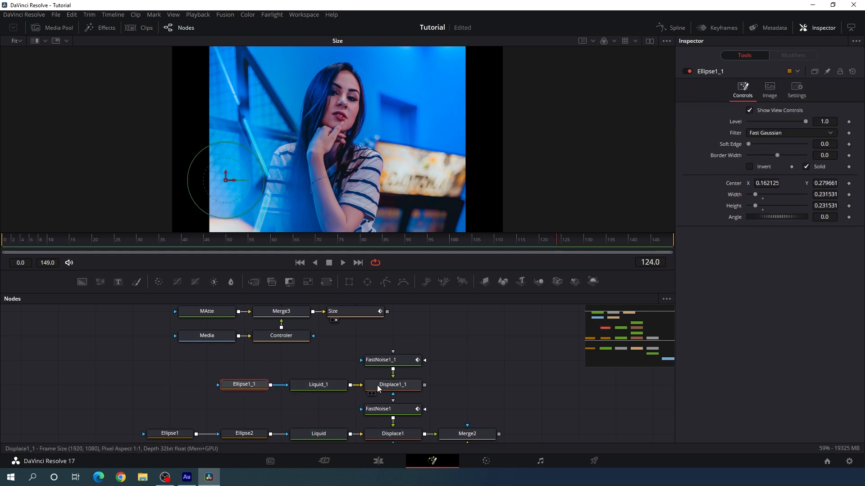
key("1")
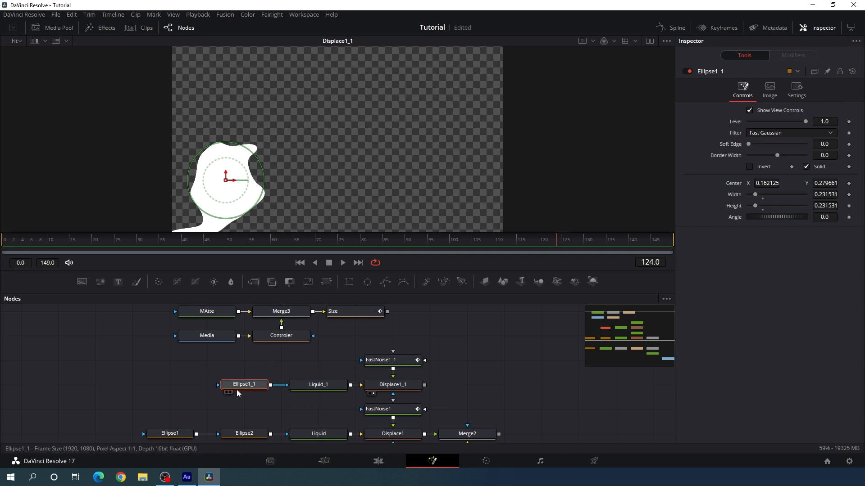
Move Ellipse1_1's center to about X 0.33, Y 0.50, and set its width and height to 0.42
left_click_drag(228, 182, 281, 138)
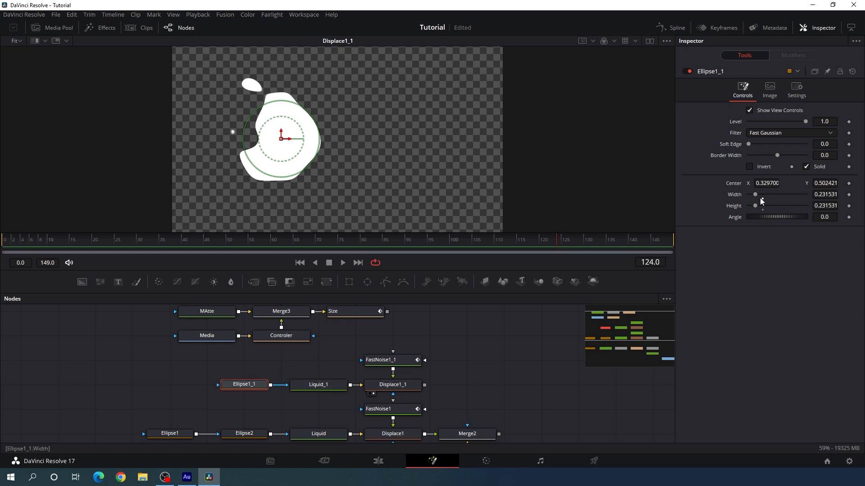
mouse_move(756, 196)
left_mouse_down()
mouse_move(766, 195)
mouse_move(769, 207)
left_mouse_up()
left_click(824, 195)
type("0")
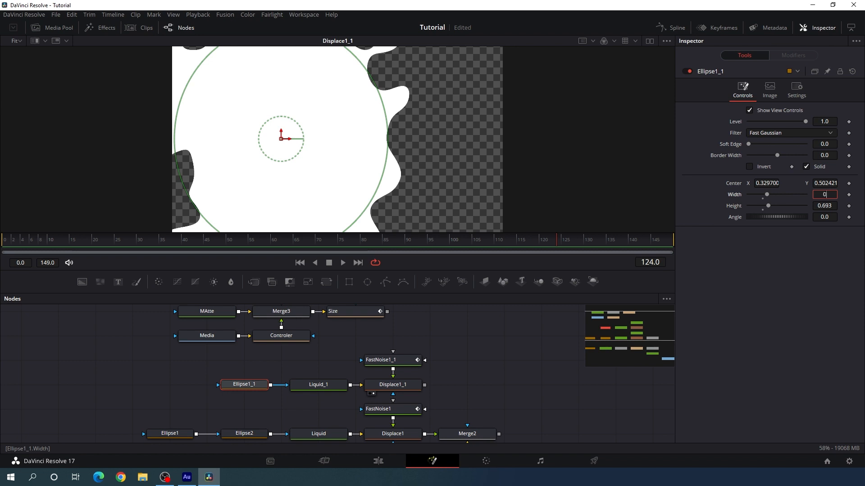
type(".42")
key("Tab")
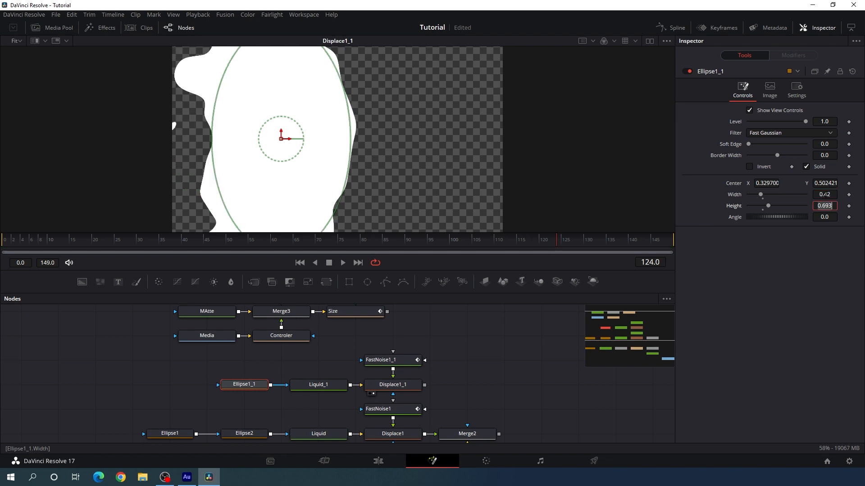
type("0.42")
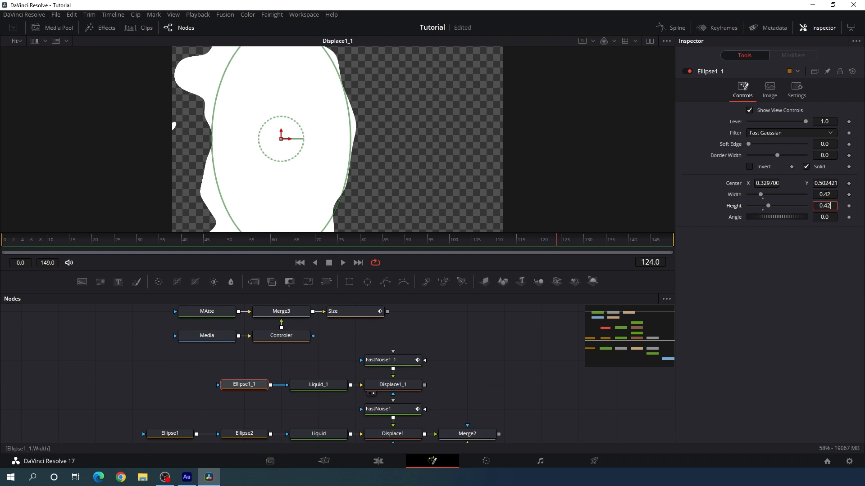
key("Tab")
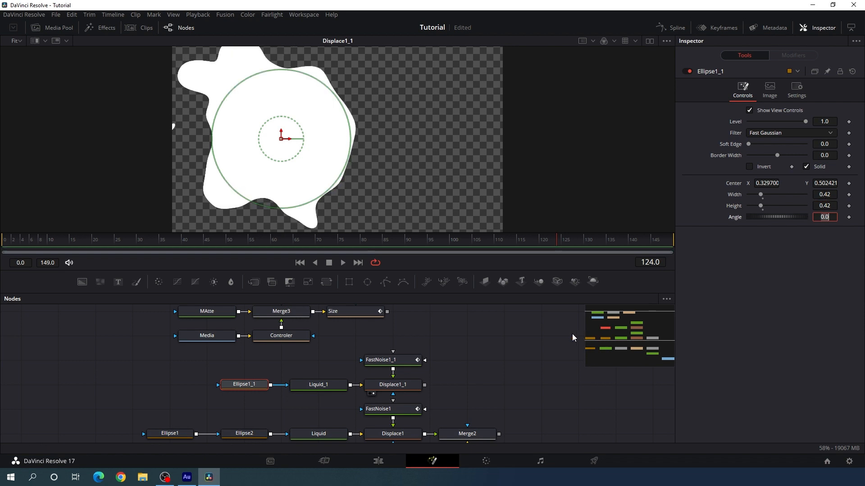
Lower the refraction strength of Displace1_1 to soften the liquid shape's distortion
left_click(398, 390)
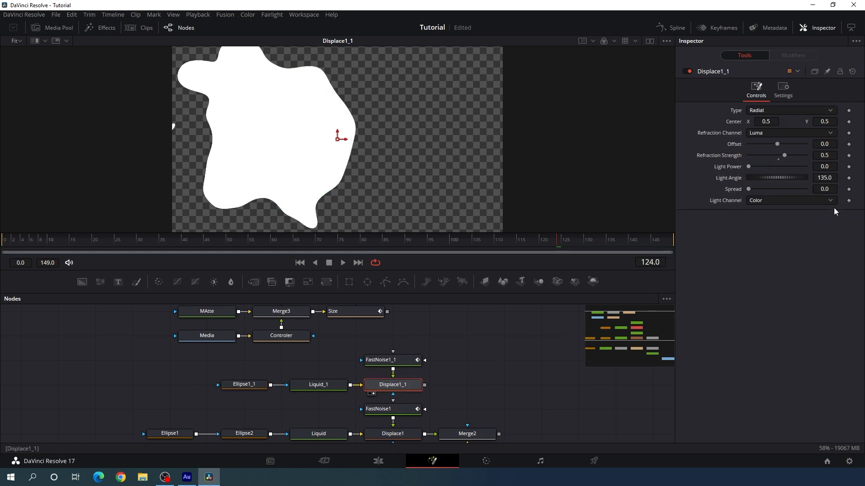
left_click(832, 155)
type("2")
key("Tab")
Set the noise scale of FastNoise1_1 to 3.0 and scrub through the timeline to check the shape
left_click(386, 362)
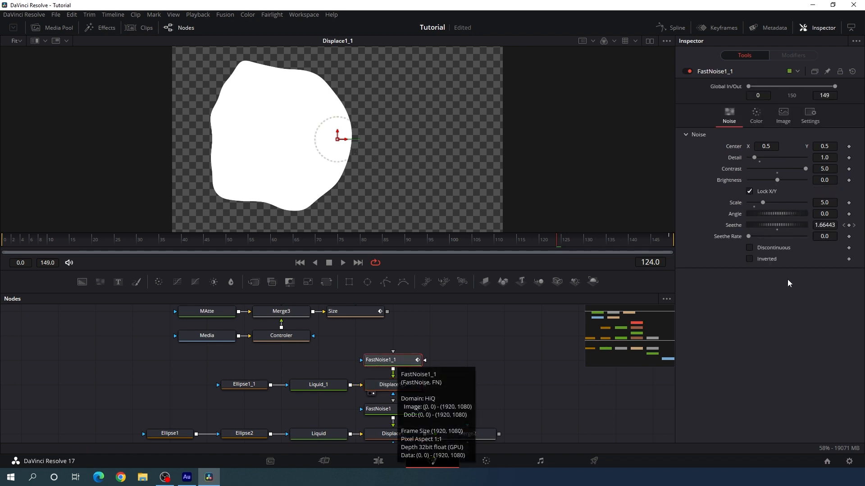
left_click(822, 203)
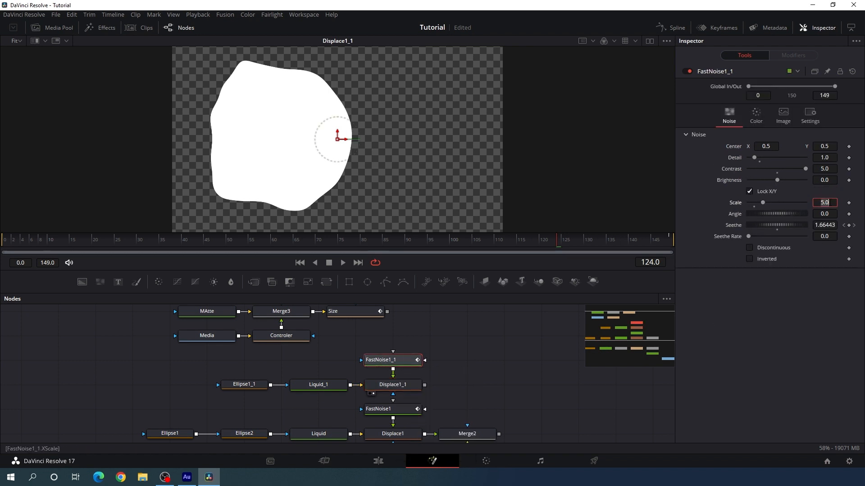
key("BackSpace")
key("BackSpace")
key("BackSpace")
type("3")
key("Tab")
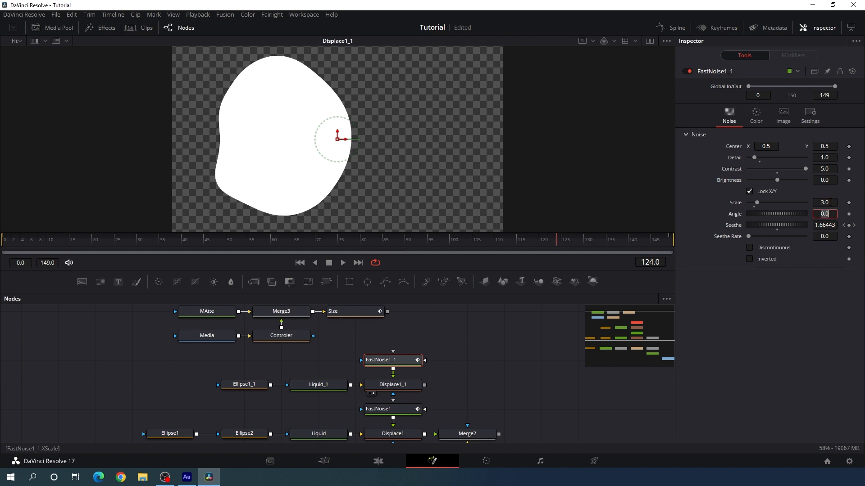
left_click_drag(247, 239, 269, 240)
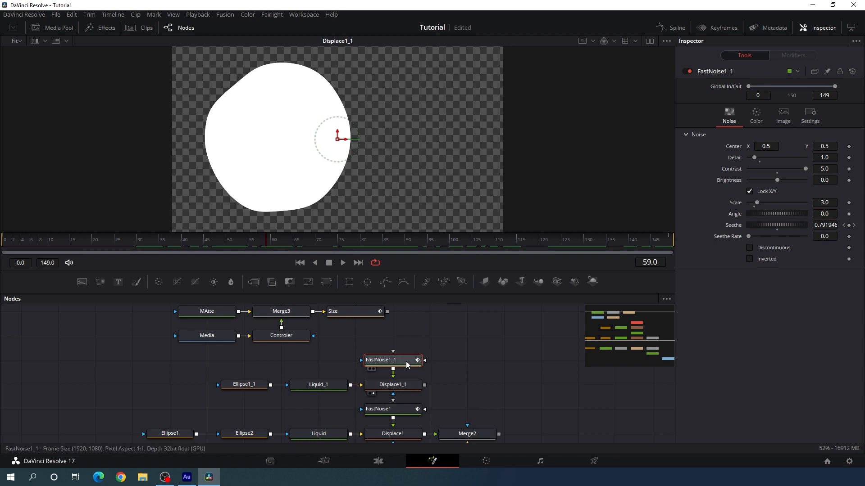
Set FastNoise1_1's Seethe keyframe at frame 149 to -2.0 and play back the shape's animation
left_click_drag(570, 240, 695, 244)
left_click(821, 225)
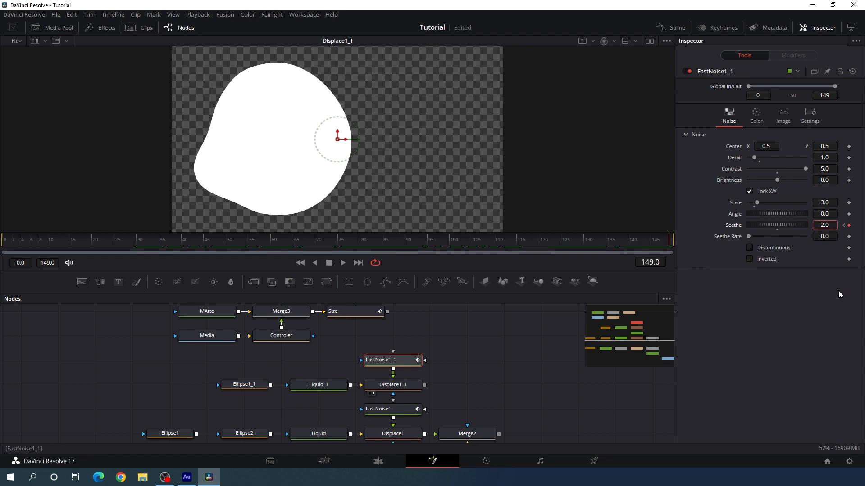
type("-")
key("Tab")
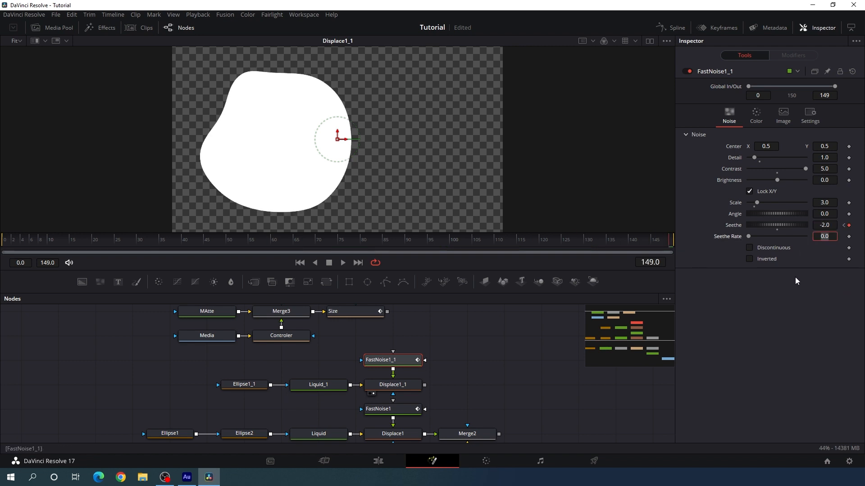
left_click(341, 263)
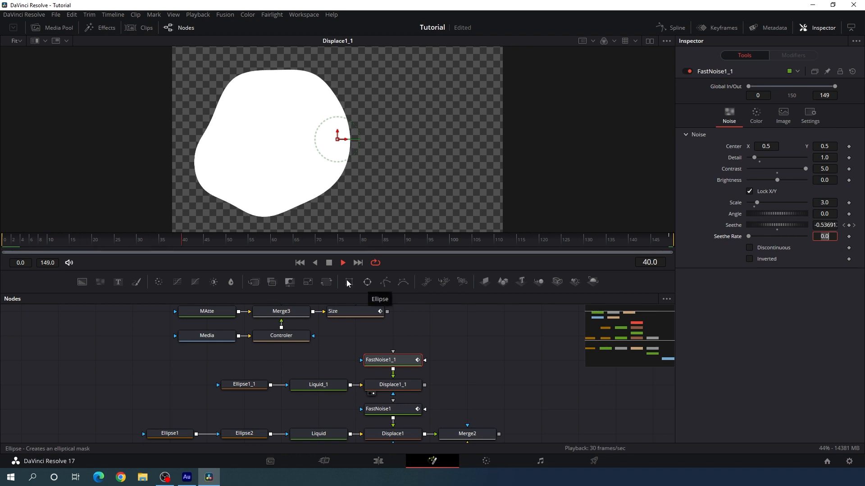
left_click(555, 244)
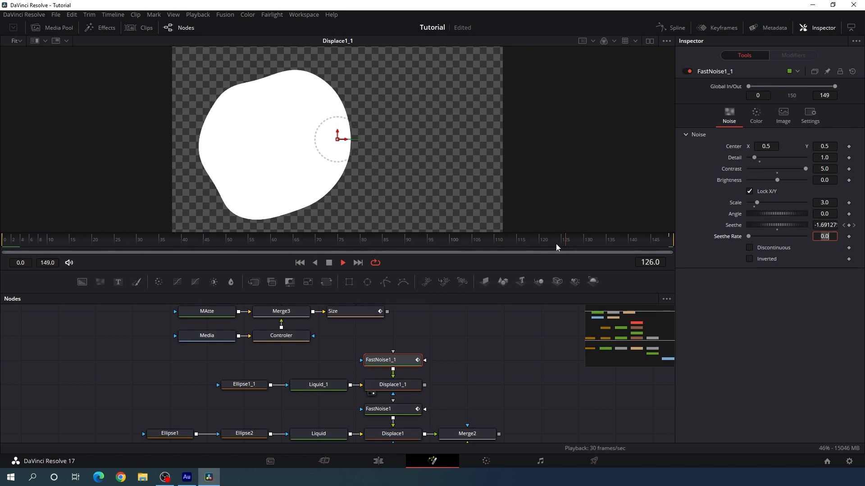
left_click(389, 247)
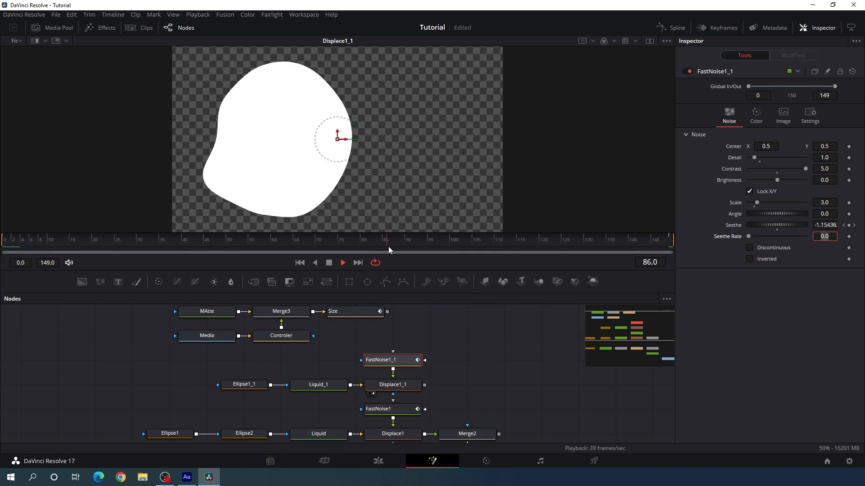
left_click(329, 263)
Merge the Size node's output over Displace1_1, display the new merge in the viewer, and set its operator to In
left_click(490, 347)
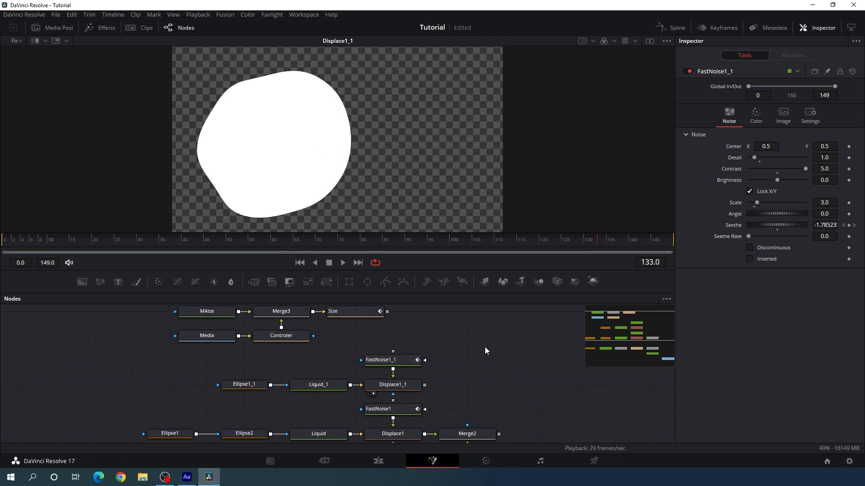
left_click_drag(485, 346, 433, 361)
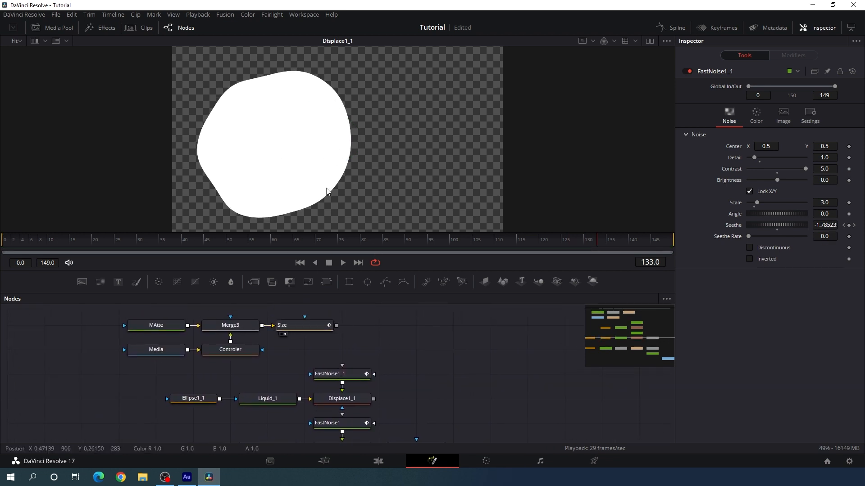
key("1")
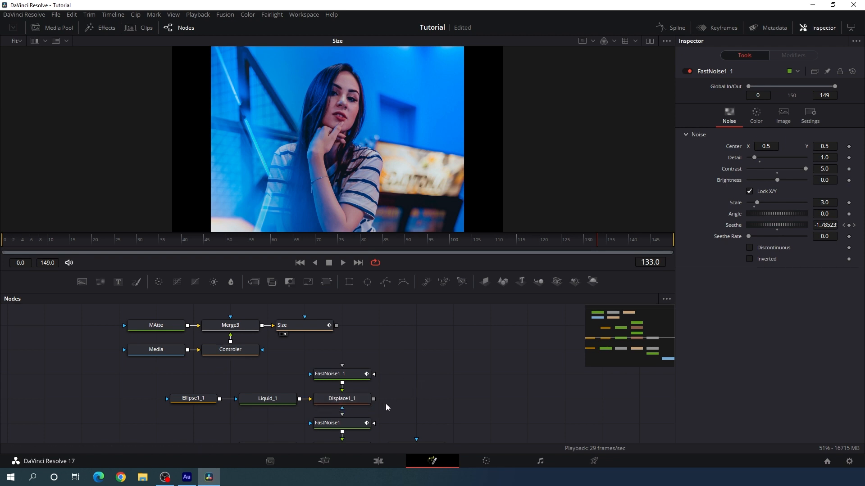
left_click_drag(336, 325, 375, 399)
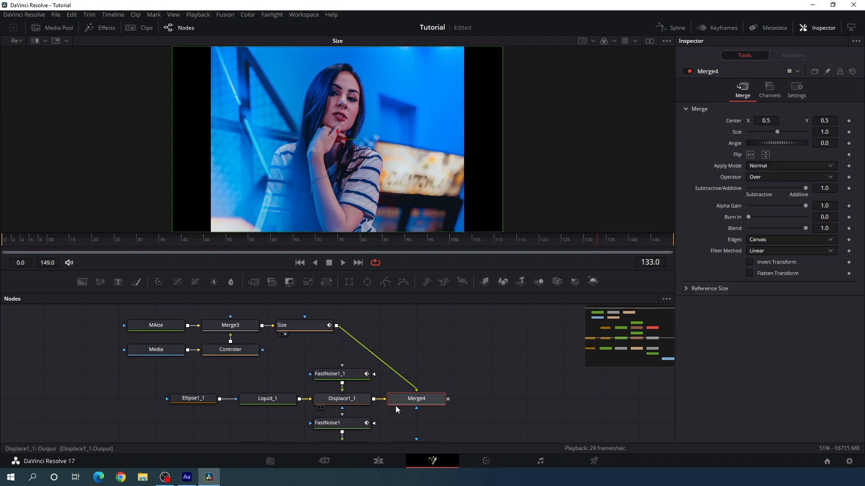
left_click_drag(431, 397, 433, 373)
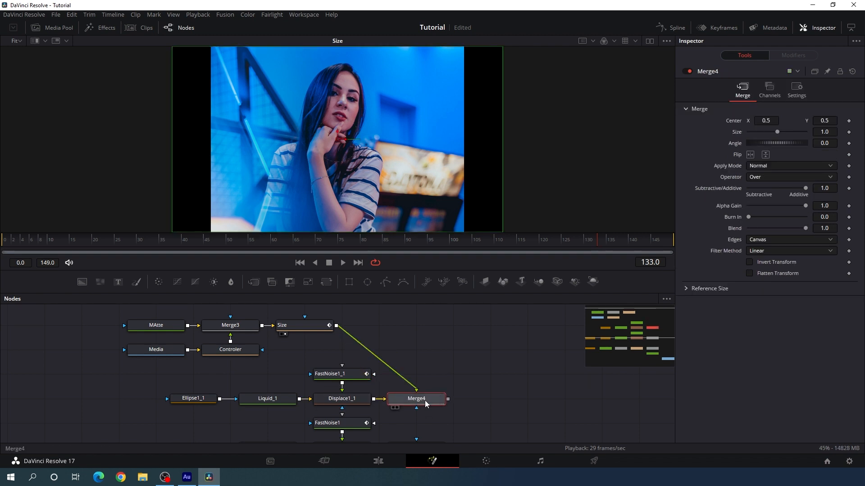
key("1")
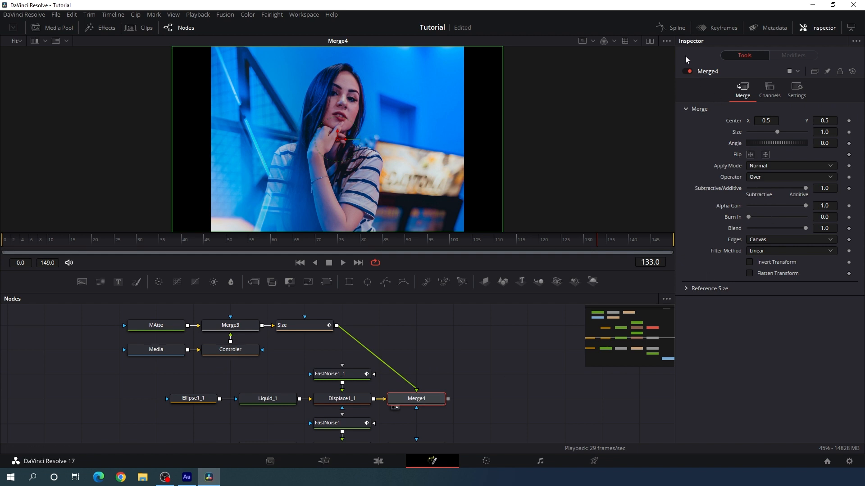
left_click(761, 178)
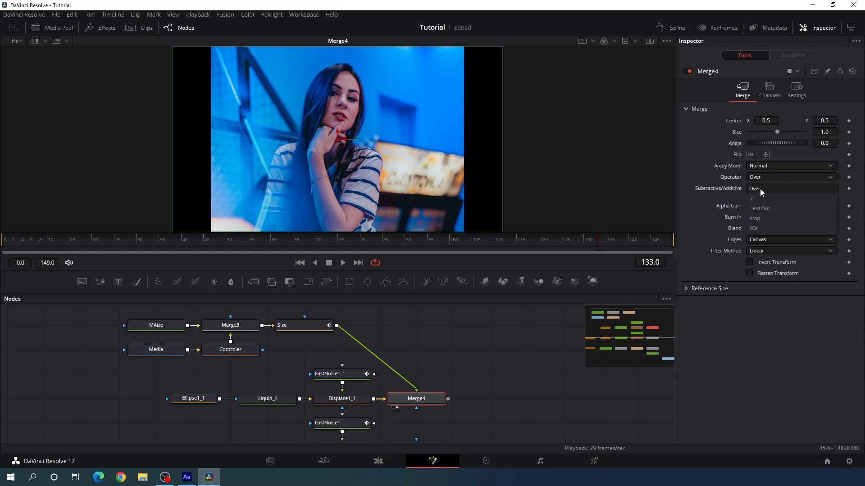
left_click(755, 199)
Move the photo nodes, duplicated liquid chain and Merge4 together, away from the original liquid nodes
scroll(496, 360, "down", 1)
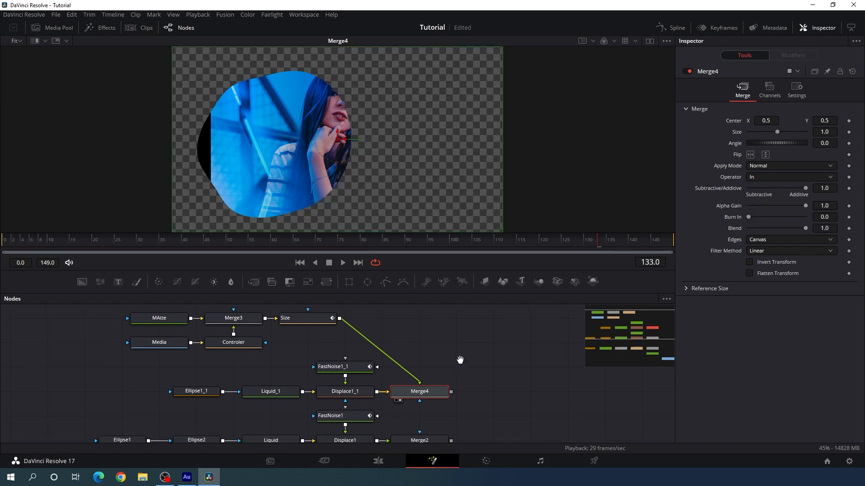
left_click_drag(107, 308, 347, 377)
left_click(412, 372)
left_click_drag(280, 313, 301, 355)
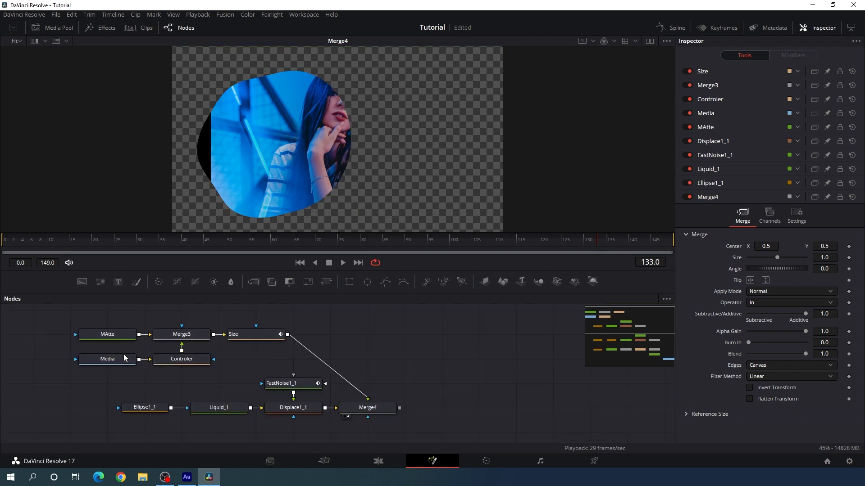
Use Controler to place the photo at about X 0.41, Y 0.43 with size about 0.83, and check the framing across the timeline
left_click(184, 364)
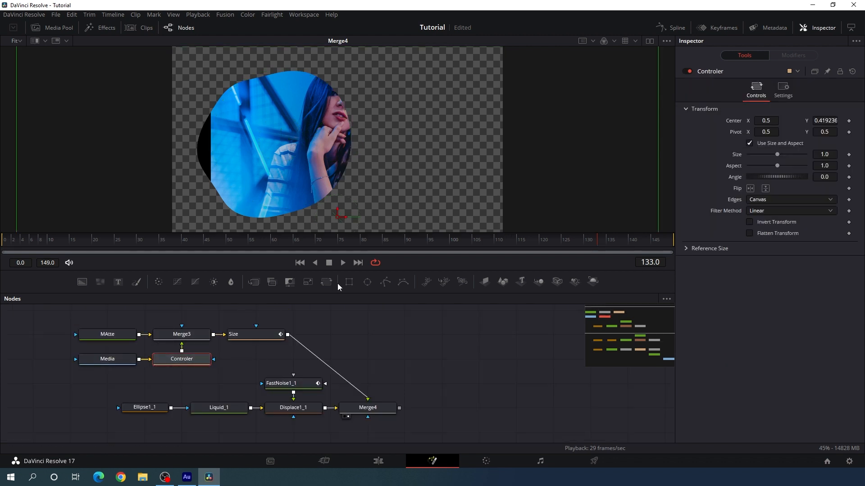
left_click_drag(347, 224, 282, 219)
left_click_drag(605, 190, 541, 192)
left_click_drag(279, 208, 279, 203)
left_click_drag(285, 240, 657, 248)
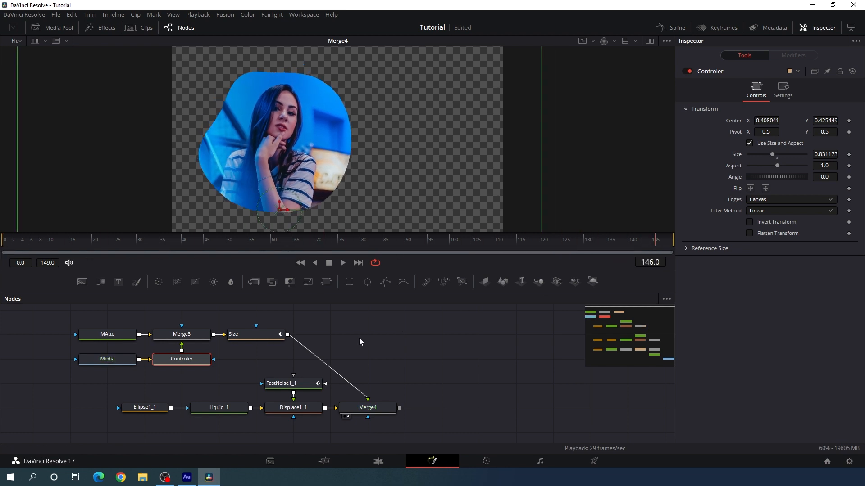
Add a Transform node after Merge4 and rename it Position
left_click_drag(360, 338, 361, 331)
left_click(369, 400)
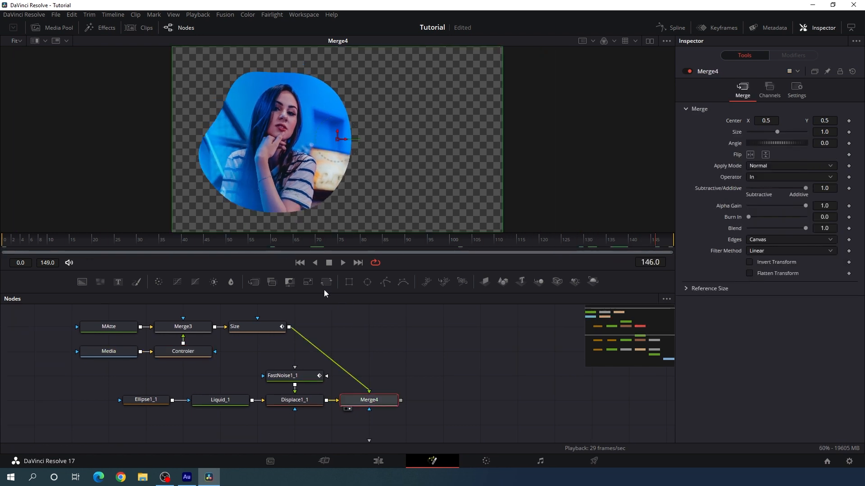
left_click(325, 282)
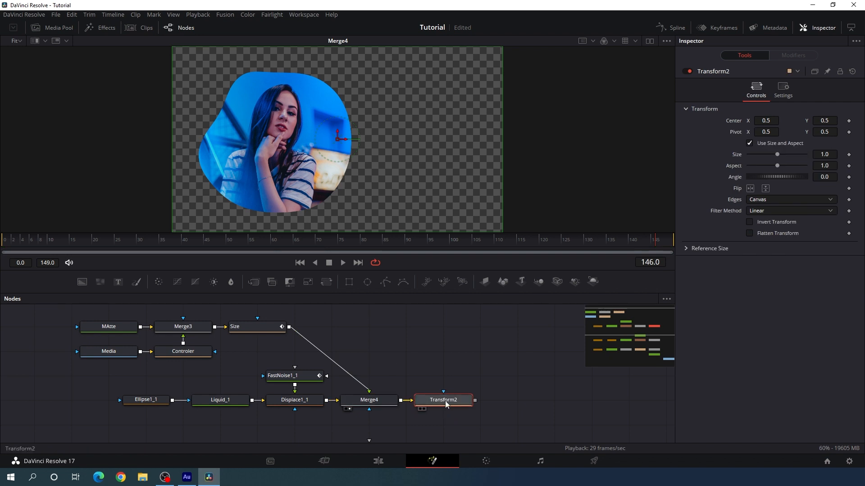
key("F2")
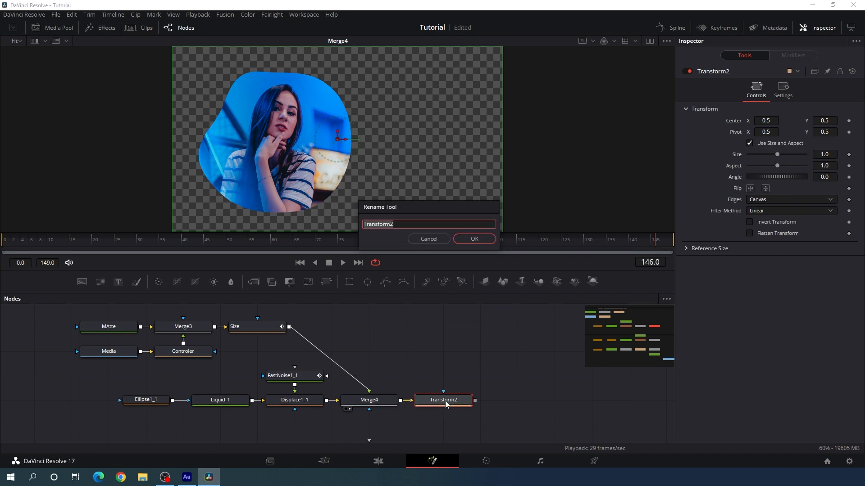
type("Position")
left_click(469, 238)
Display Merge2 in the viewer to check the orange background composite
left_click_drag(498, 360, 415, 301)
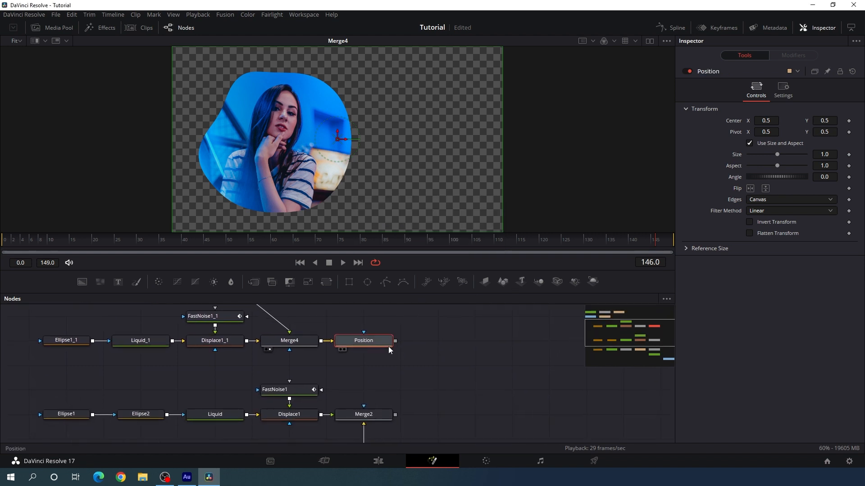
left_click_drag(377, 419, 372, 215)
left_click_drag(422, 366, 506, 417)
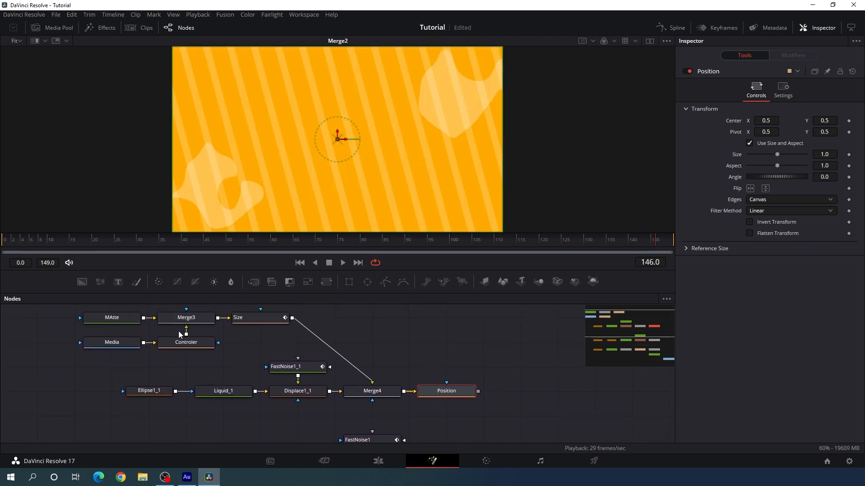
Merge the Position node's output over Merge2 with a new Merge node, display Merge5 in the viewer and go to frame 111
mouse_move(65, 311)
left_mouse_down()
mouse_move(495, 399)
mouse_move(380, 393)
left_mouse_up()
left_click(437, 393)
left_click_drag(437, 392, 428, 349)
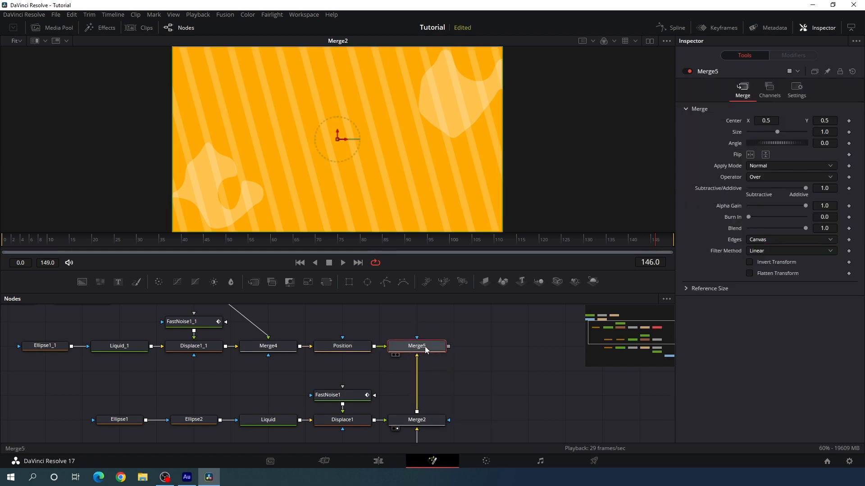
key("1")
left_click_drag(451, 242, 498, 242)
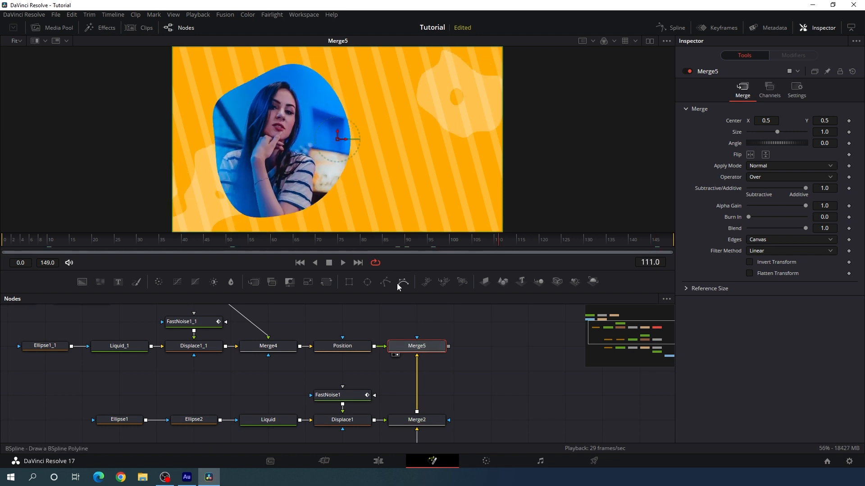
Use the Position node to scale the masked photo to about 1.06 and shift its center X to about 0.514
left_click_drag(343, 348, 349, 363)
left_click(349, 365)
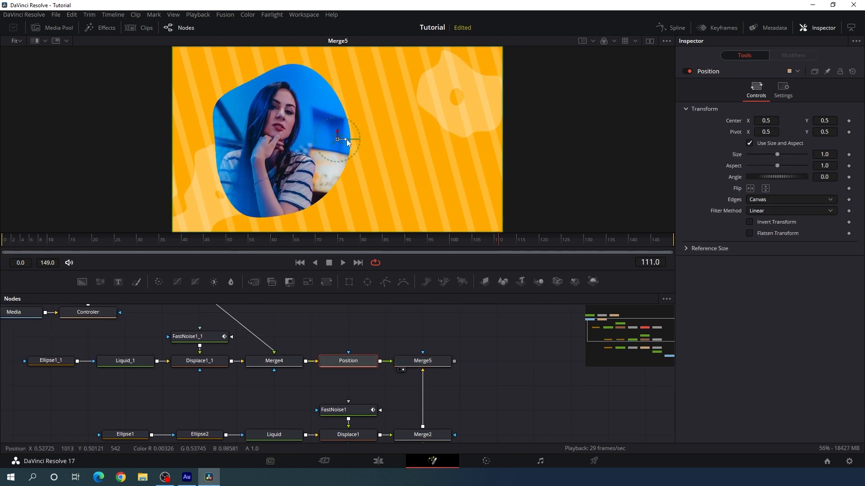
mouse_move(349, 142)
left_mouse_down()
mouse_move(385, 143)
mouse_move(347, 144)
left_mouse_up()
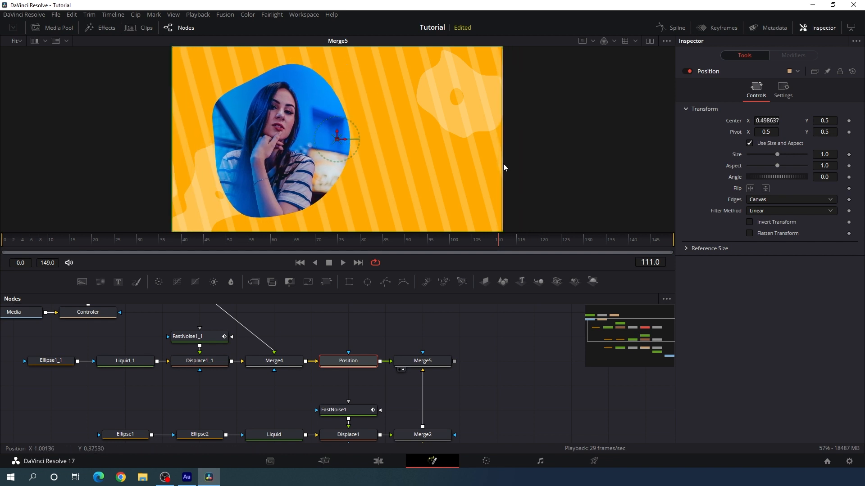
left_click_drag(503, 168, 515, 169)
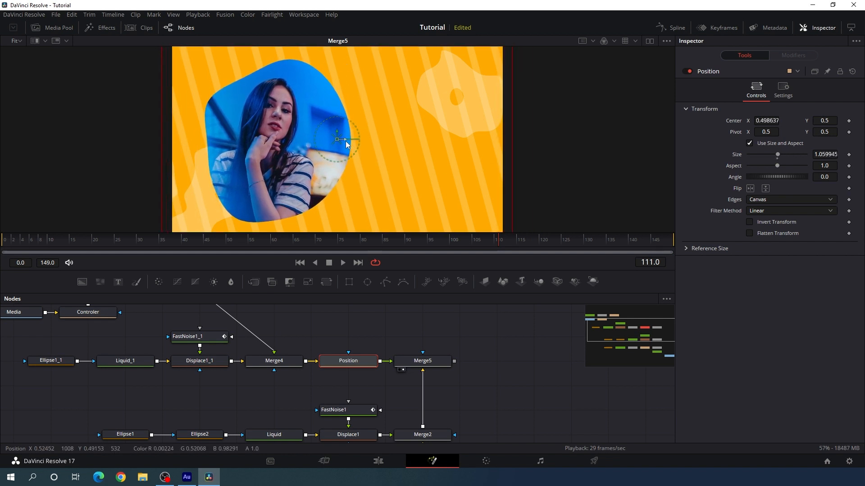
left_click_drag(349, 142, 351, 143)
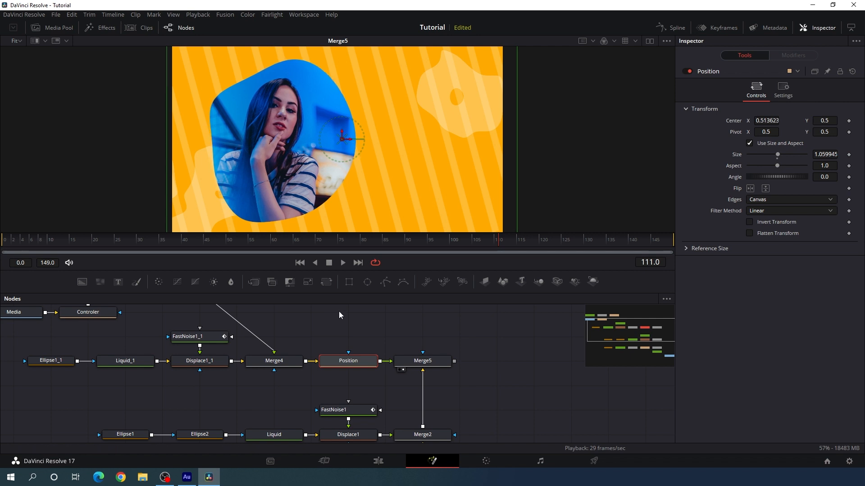
Reposition the background liquid shapes, Ellipse1 to about X 0.139, Y 0.389 and Ellipse2 to about X 0.685, Y 0.621, and check them across the timeline
left_click_drag(337, 315, 360, 289)
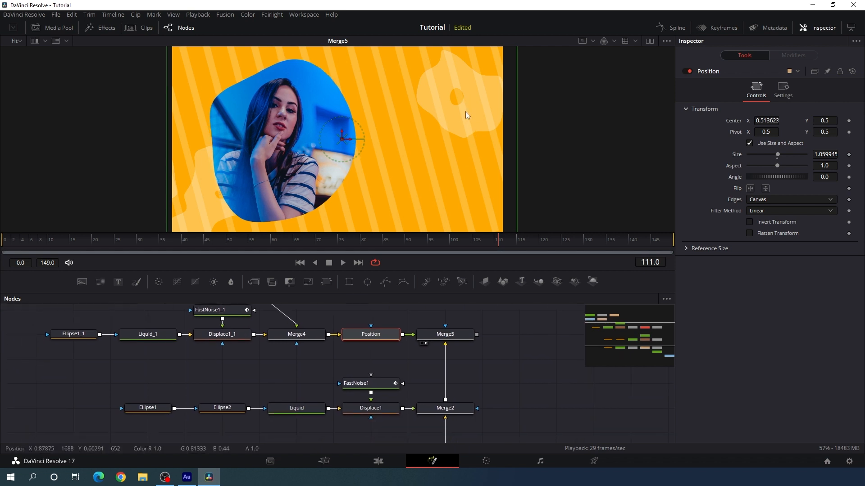
left_click_drag(366, 345, 373, 320)
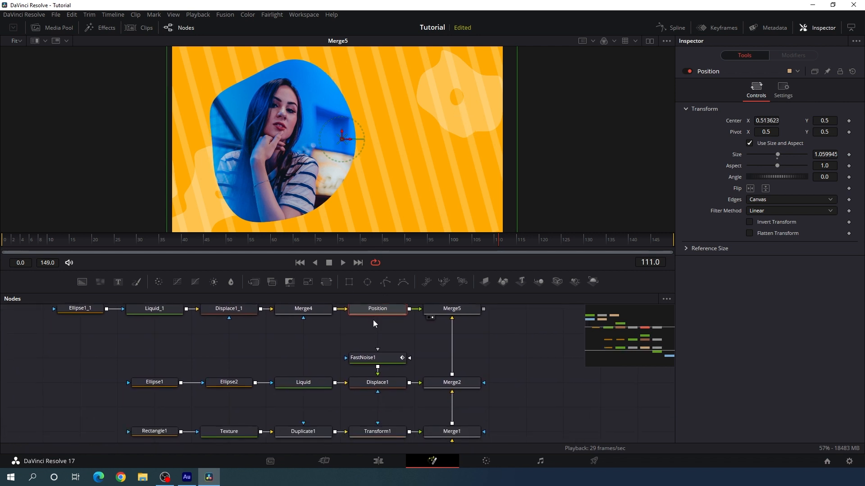
left_click(155, 383)
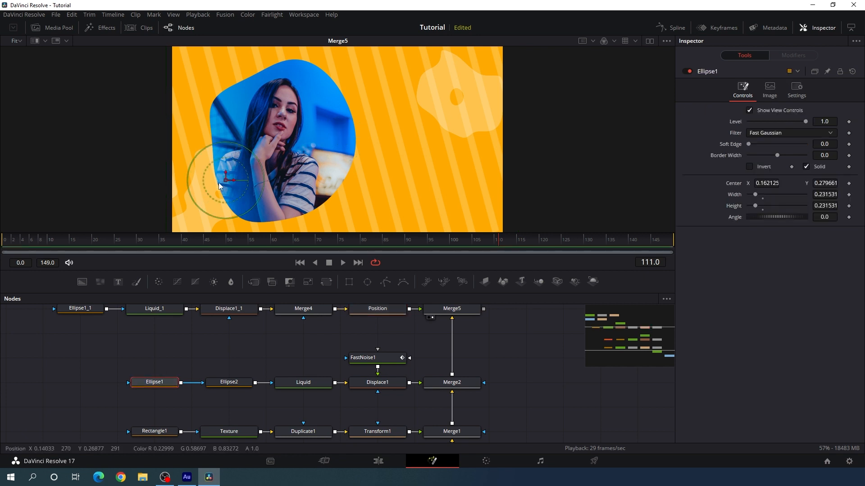
left_click_drag(226, 181, 219, 161)
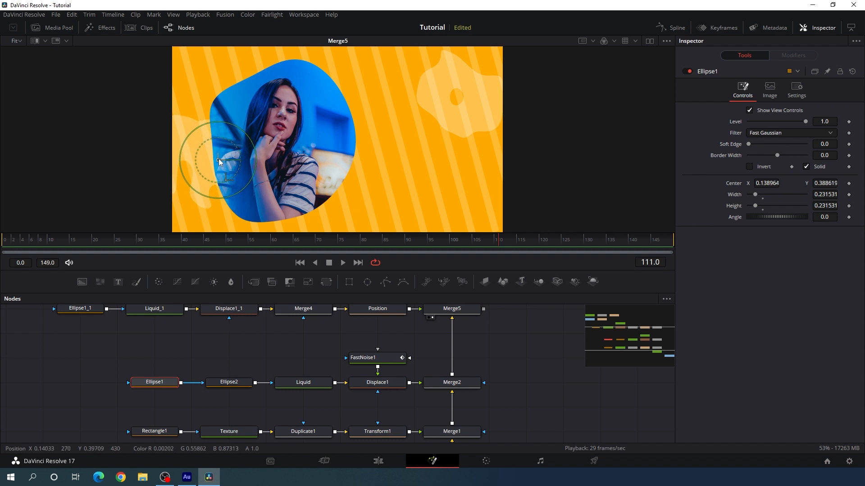
left_click(229, 382)
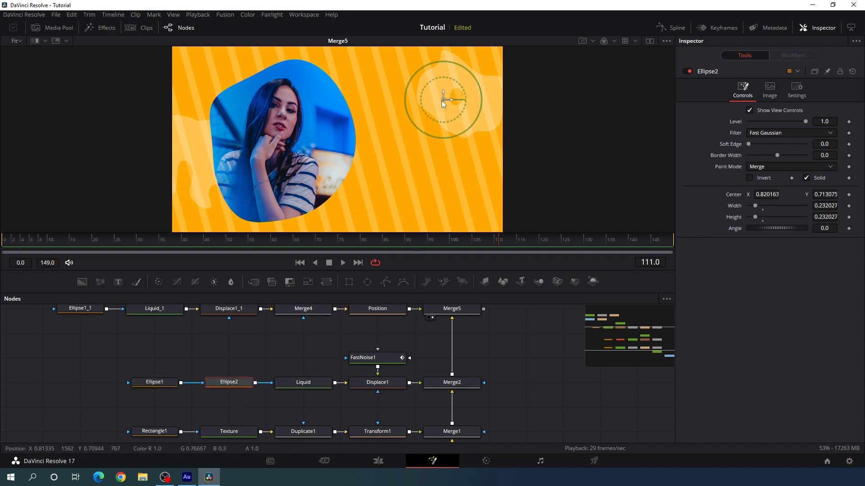
left_click_drag(434, 104, 397, 118)
left_click_drag(226, 245, 485, 245)
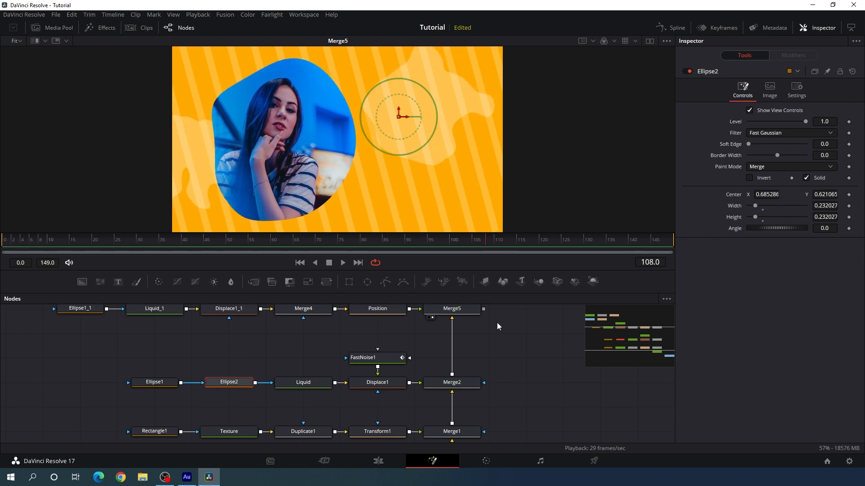
left_click(508, 334)
Add a Text node above the photo nodes and merge it over Merge5
left_click_drag(519, 318, 492, 368)
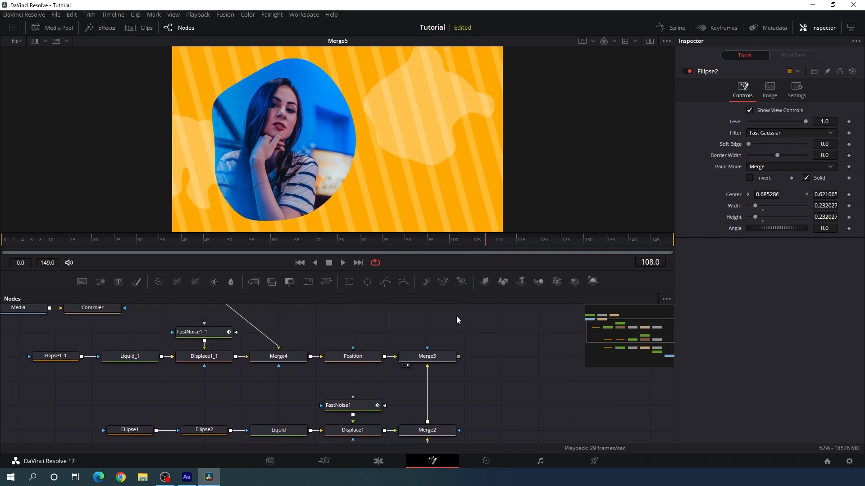
left_click_drag(456, 316, 432, 360)
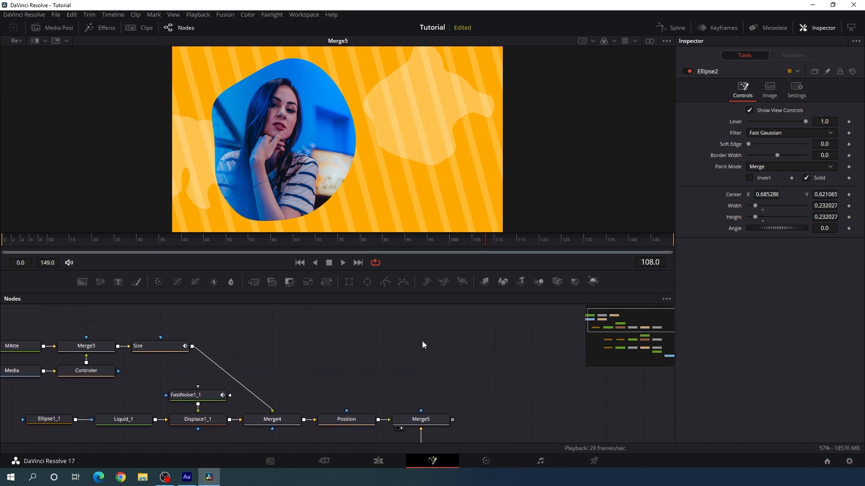
left_click_drag(118, 286, 412, 323)
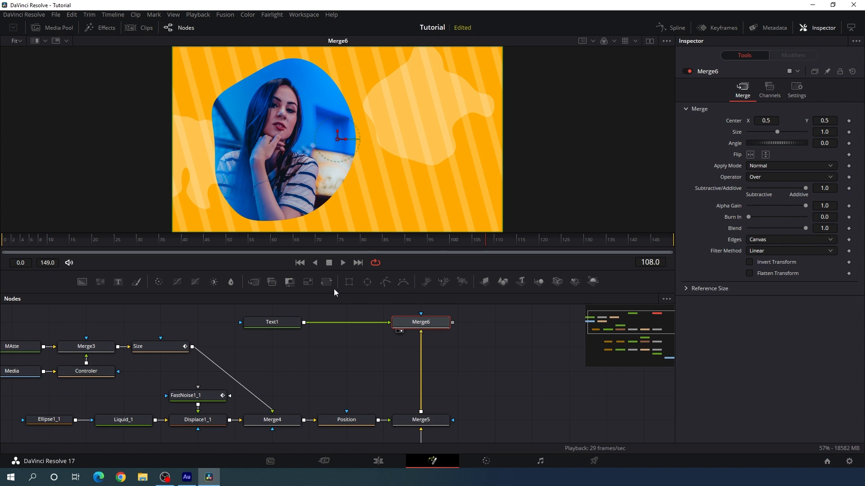
Enter "Colorful Slideshow" on two lines as the text of Text1
left_click(284, 321)
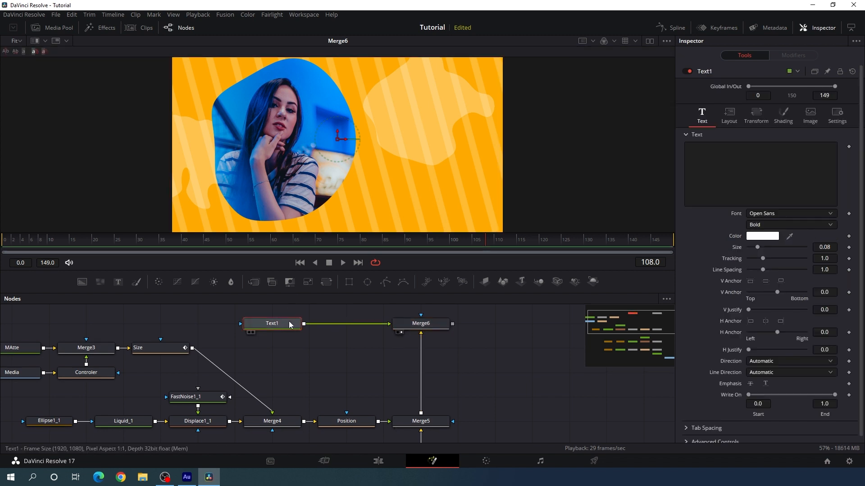
left_click(704, 164)
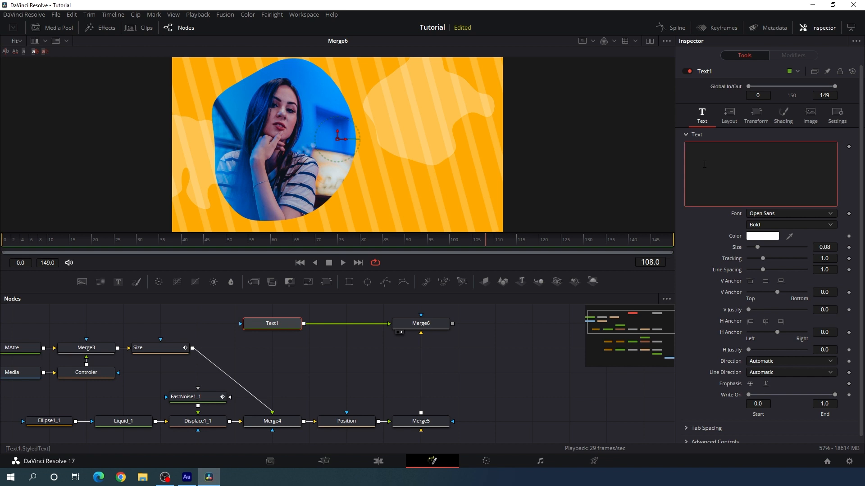
type("Colorful")
key("Return")
type("Slide")
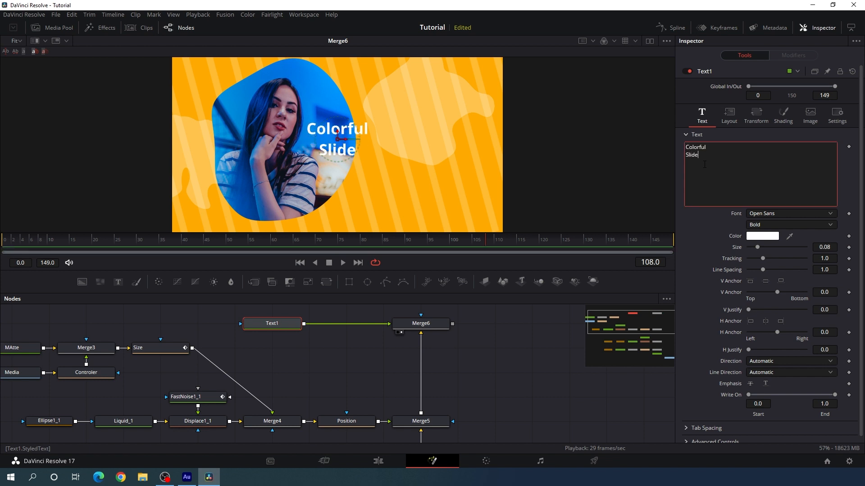
type("show")
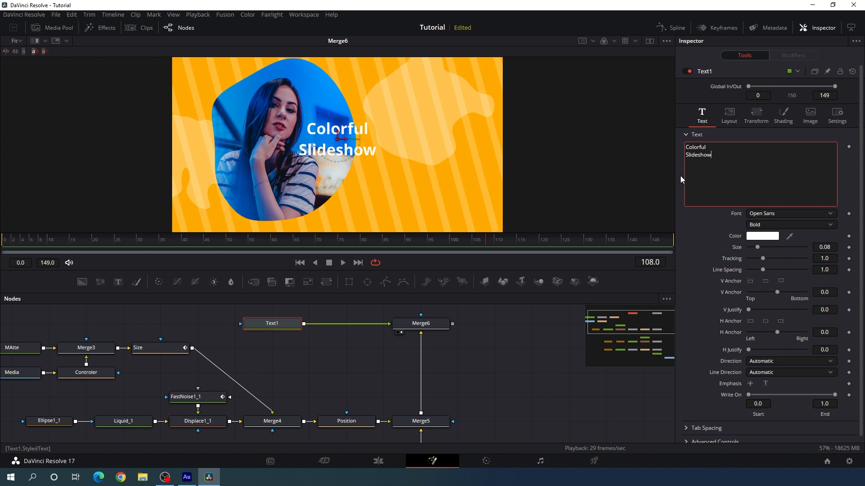
Set the title font to Gotham Ultra and its horizontal anchor to left
left_click(765, 213)
scroll(771, 275, "up", 10)
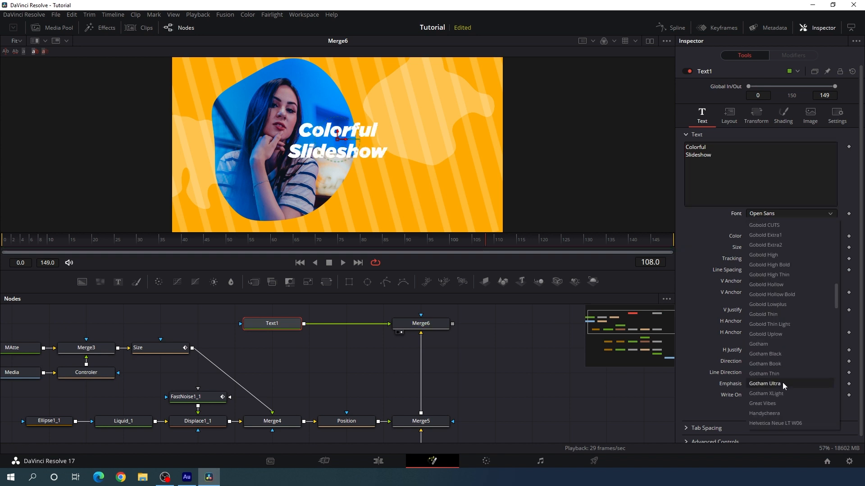
left_click(776, 383)
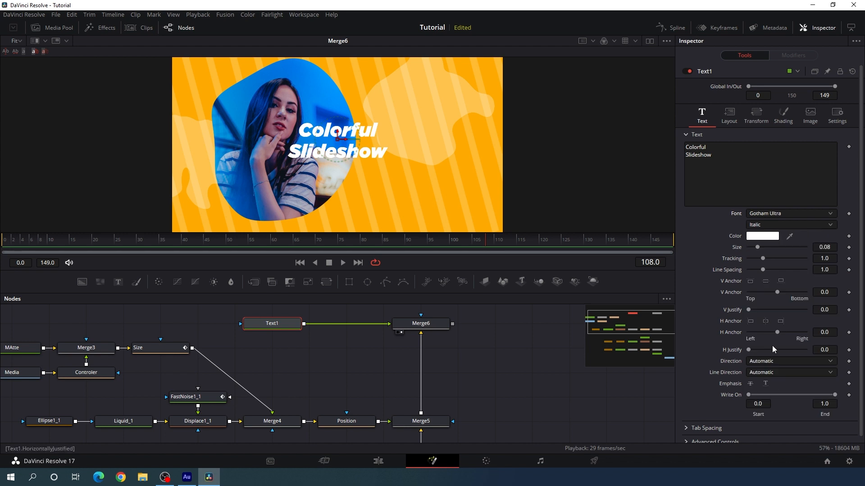
left_click(751, 322)
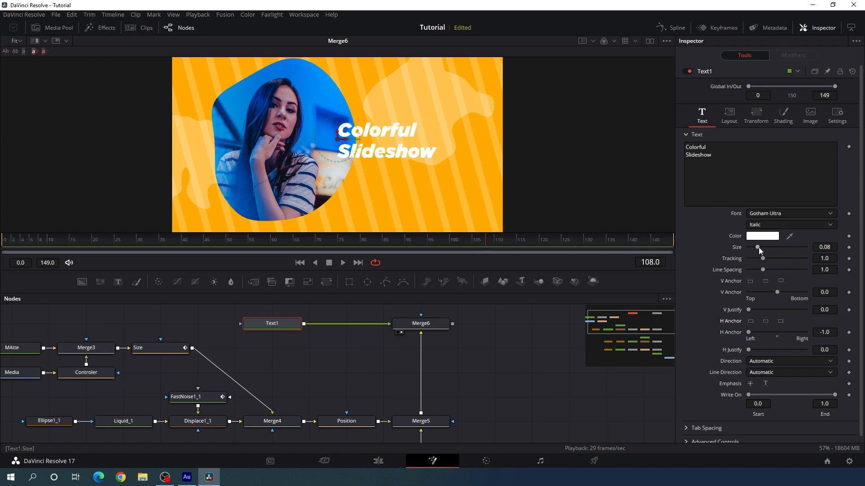
Set the title size to 0.11 and move it down and slightly left, overlapping the photo's lower-right edge
left_click_drag(758, 247, 764, 248)
left_click(830, 248)
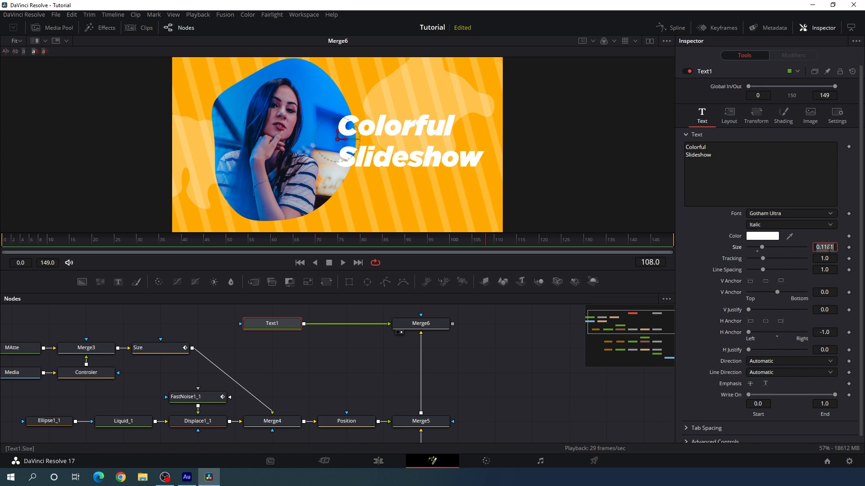
type("0.11")
key("Tab")
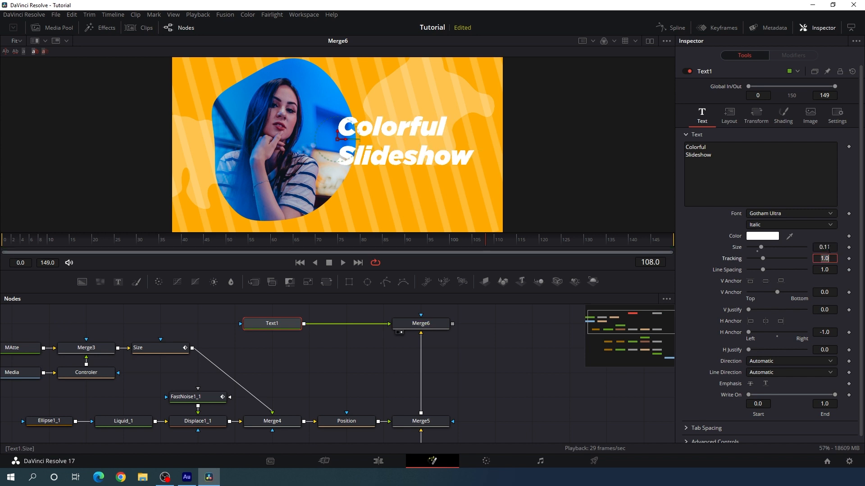
left_click_drag(337, 143, 322, 181)
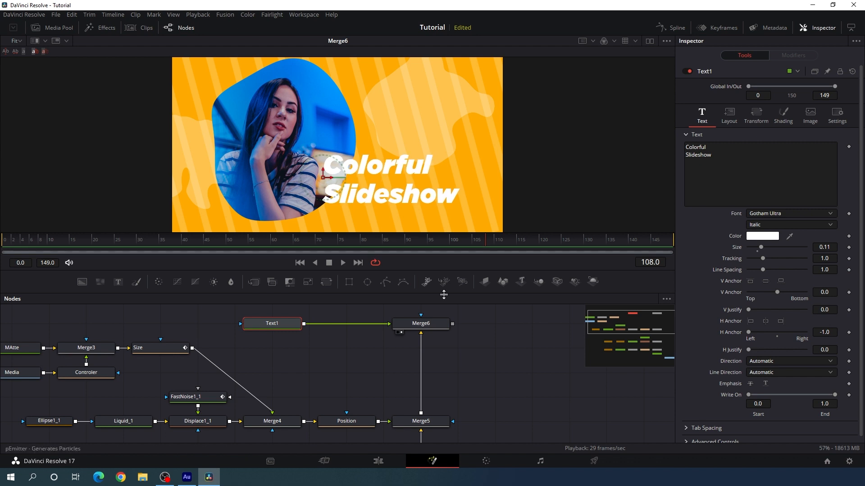
left_click(494, 318)
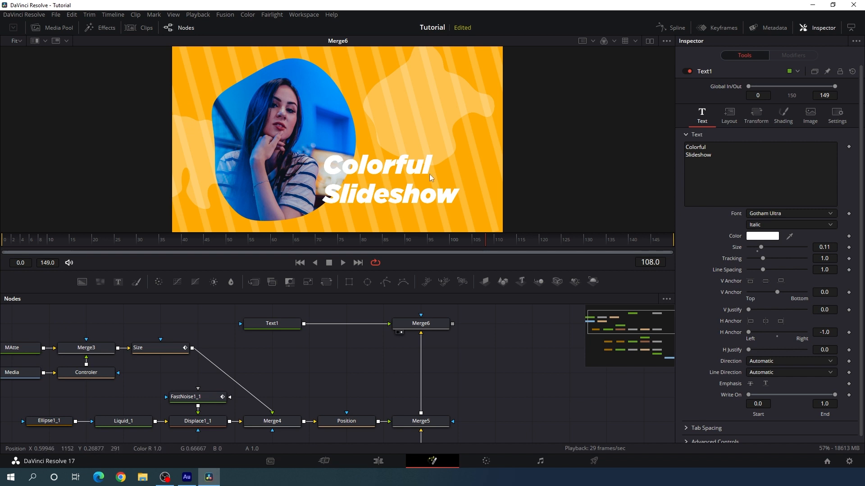
Insert a Drop Shadow node between Text1 and Merge6
left_click(281, 326)
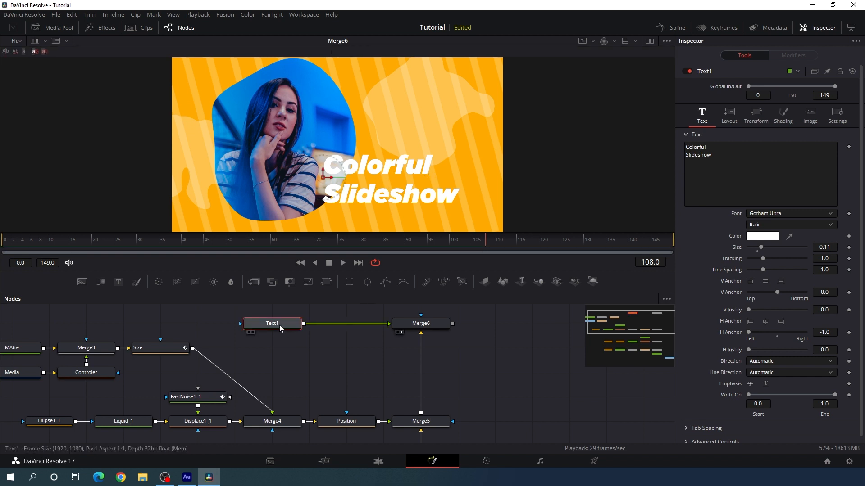
key("shift+space")
type("drop")
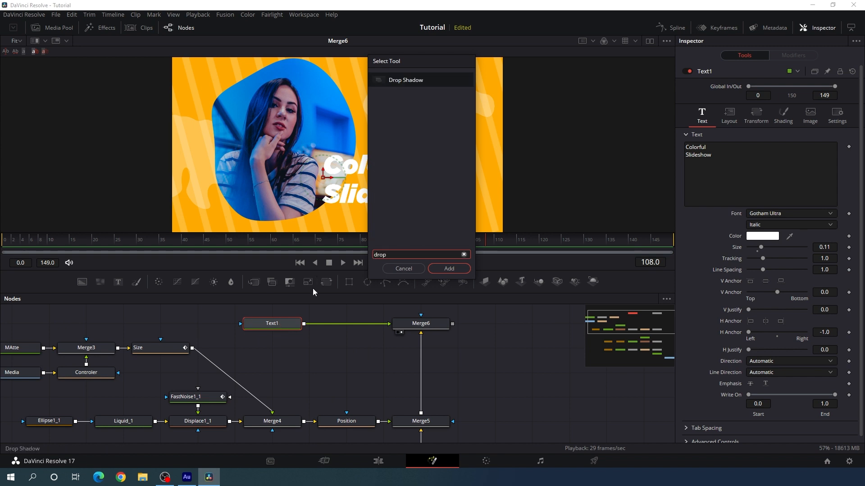
left_click(455, 270)
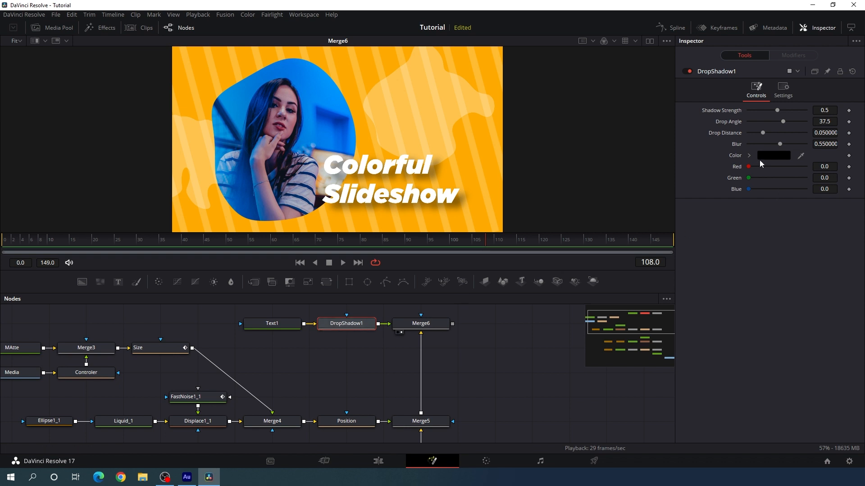
Set the title shadow's blur to 0 and its drop distance to 0.015
left_click_drag(779, 145, 751, 133)
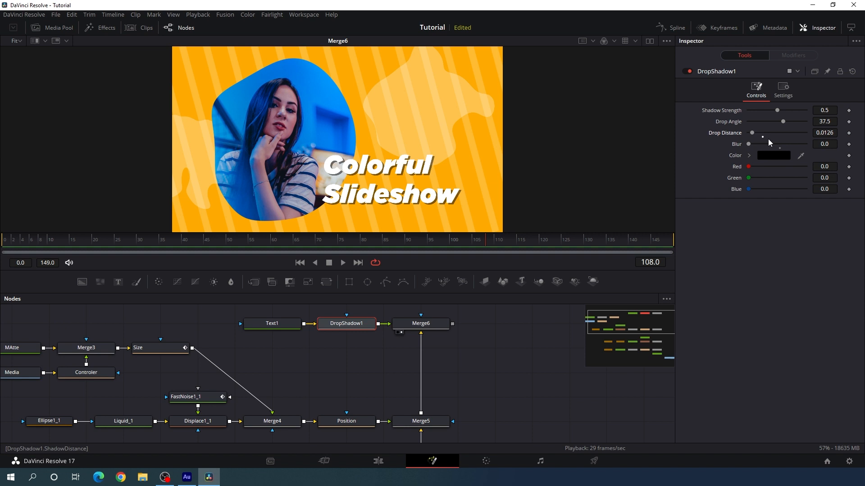
left_click(829, 133)
type("0.01")
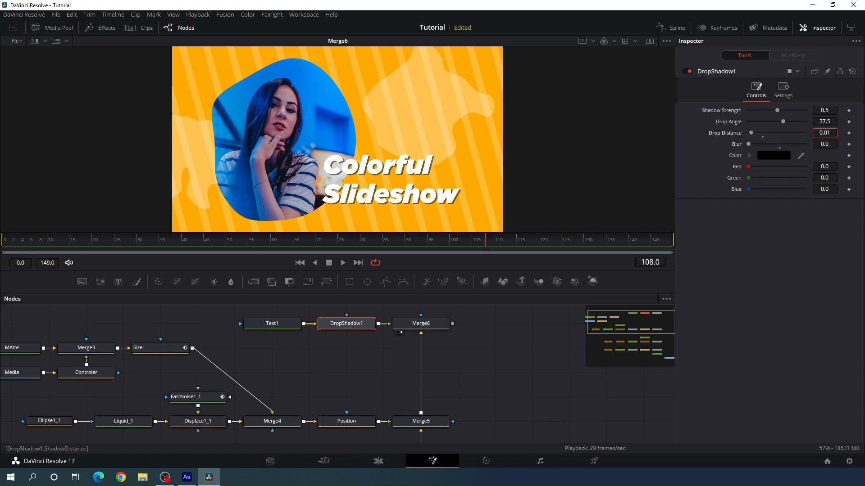
type("5")
key("Tab")
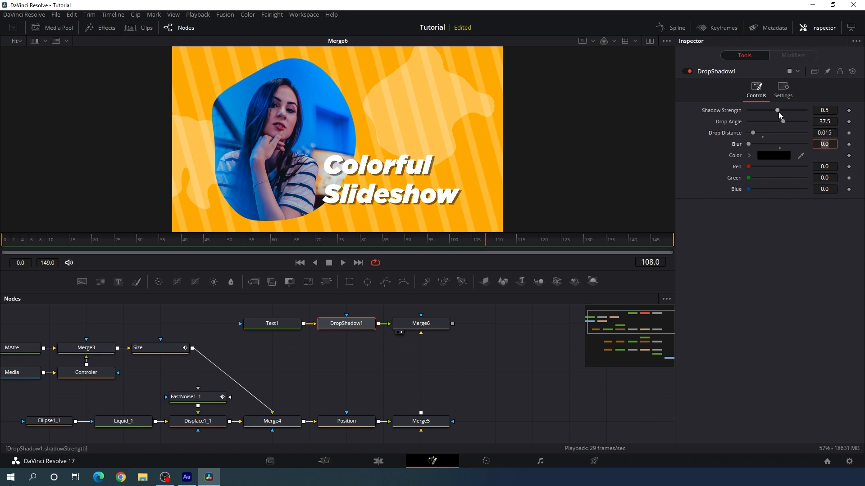
Set the title shadow's strength to 0.1
left_click_drag(777, 111, 755, 112)
left_click(824, 110)
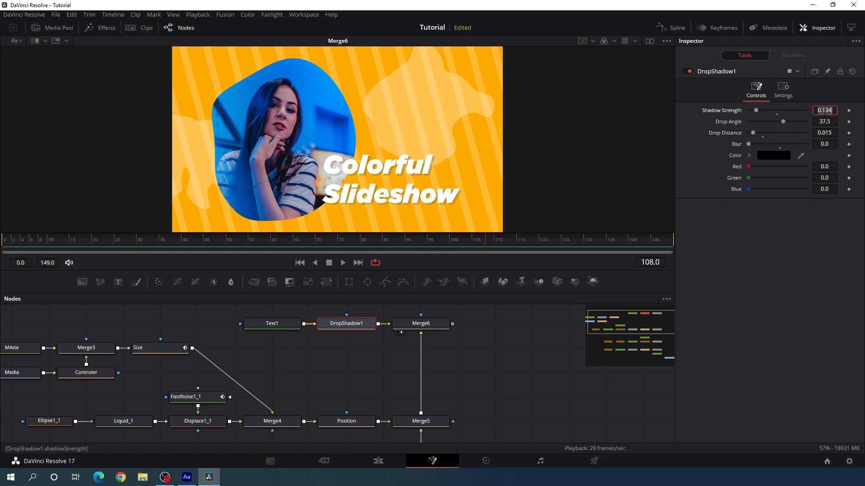
key("BackSpace")
key("BackSpace")
key("BackSpace")
key("BackSpace")
type(".1")
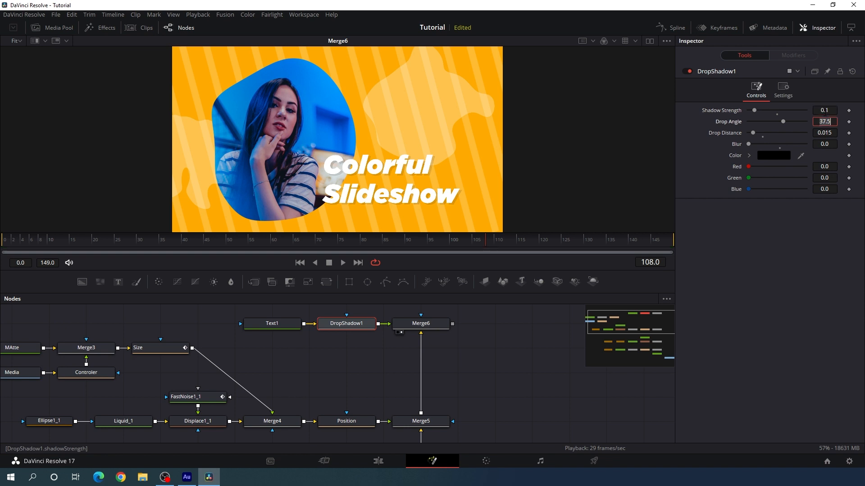
key("Return")
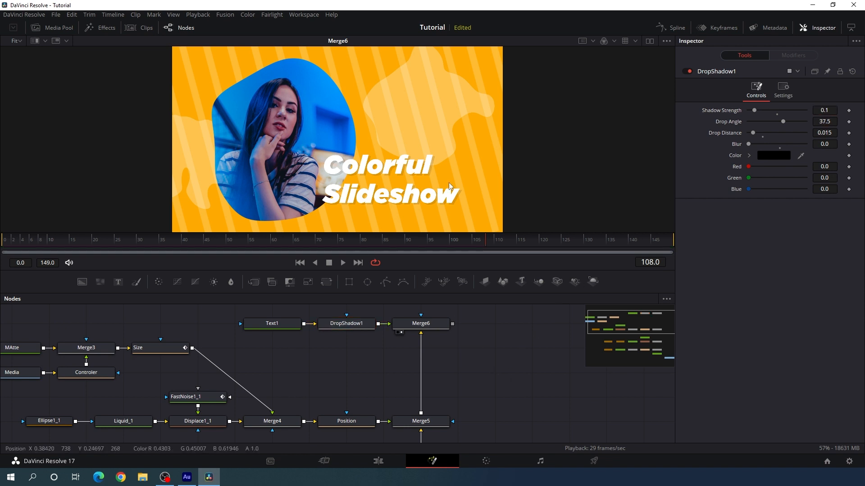
Add a Background node above Text1 in the node graph and rename it Assets
scroll(485, 334, "up", 2)
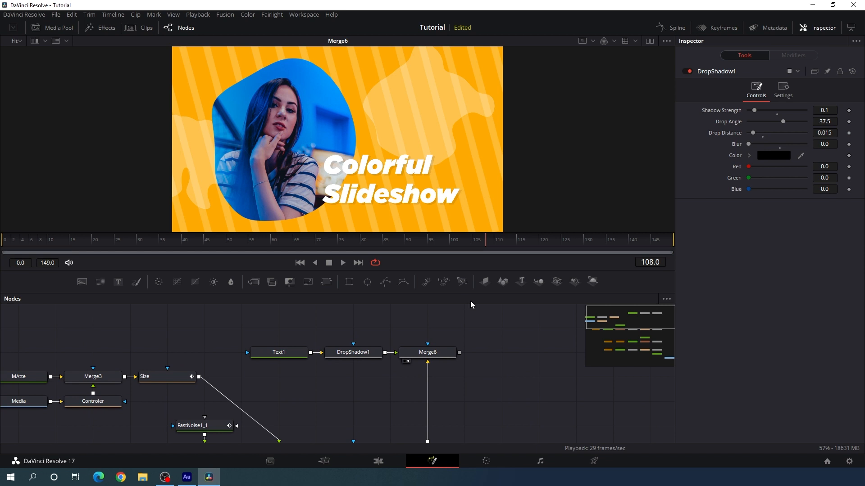
scroll(483, 348, "up", 2)
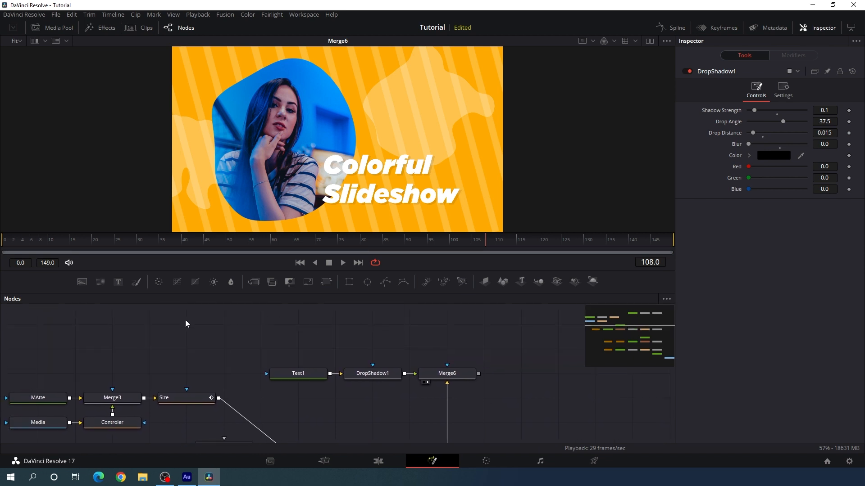
left_click_drag(85, 286, 289, 350)
key("F2")
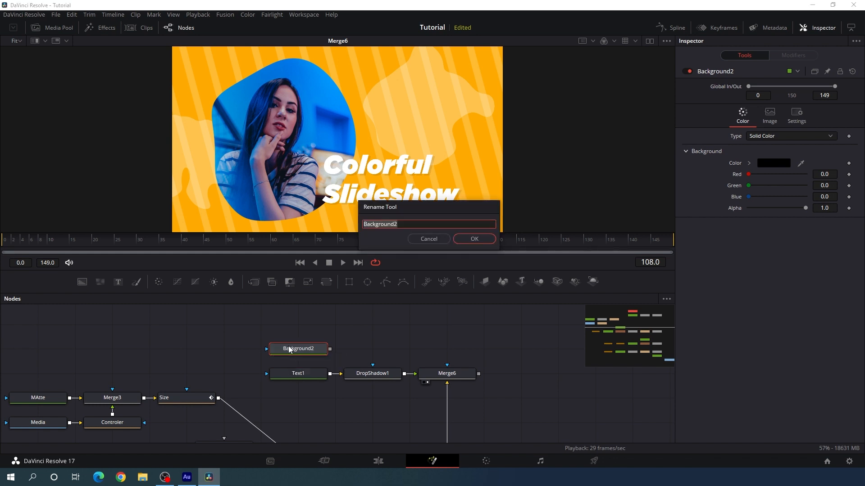
type("Assets")
key("Return")
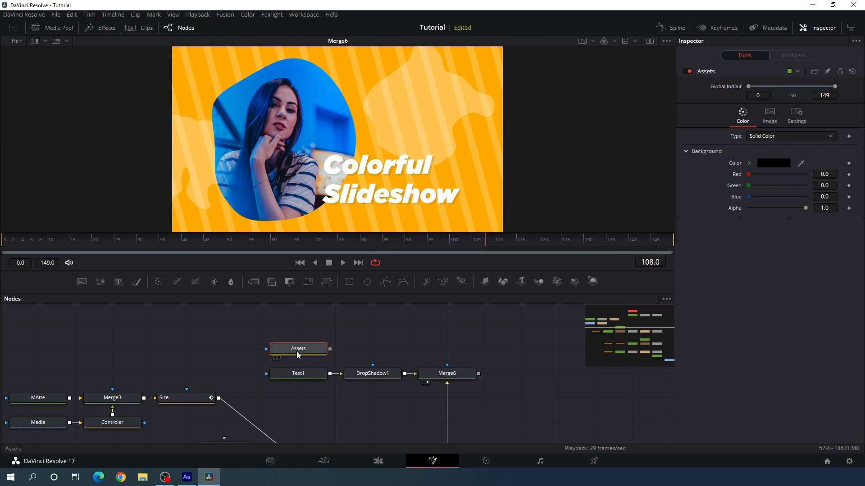
Mask Assets with an ellipse about 0.07 wide and high, placed at the photo's lower-left edge, and move its node far left of Assets
left_click(368, 283)
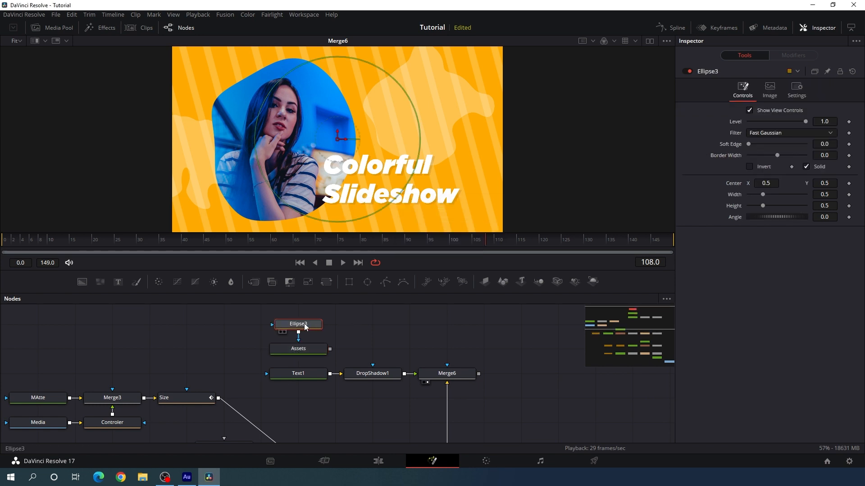
left_click_drag(301, 327, 48, 351)
left_click_drag(152, 331, 237, 332)
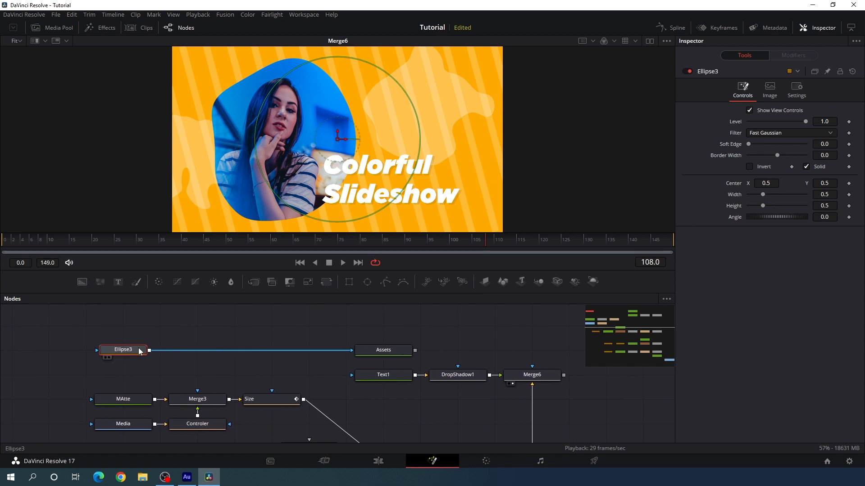
left_click_drag(407, 186, 219, 198)
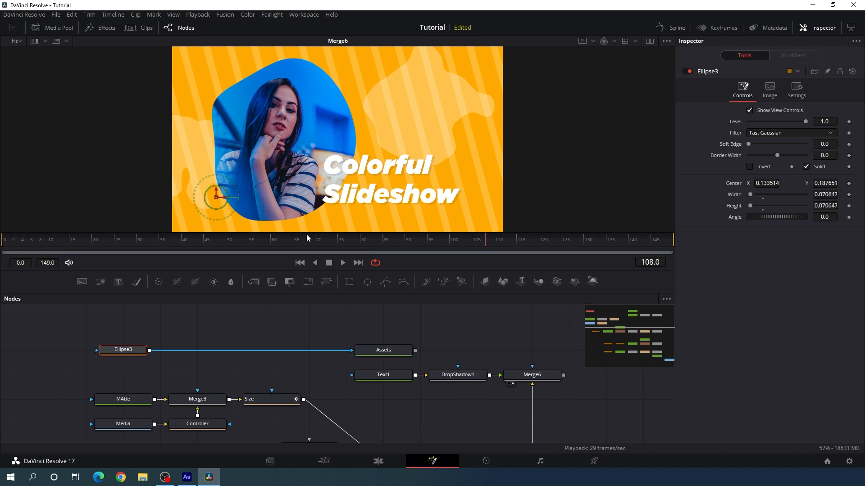
Merge Assets over the Merge6 output, place the new merge above Merge6 and display it in the viewer
left_click_drag(445, 346, 361, 342)
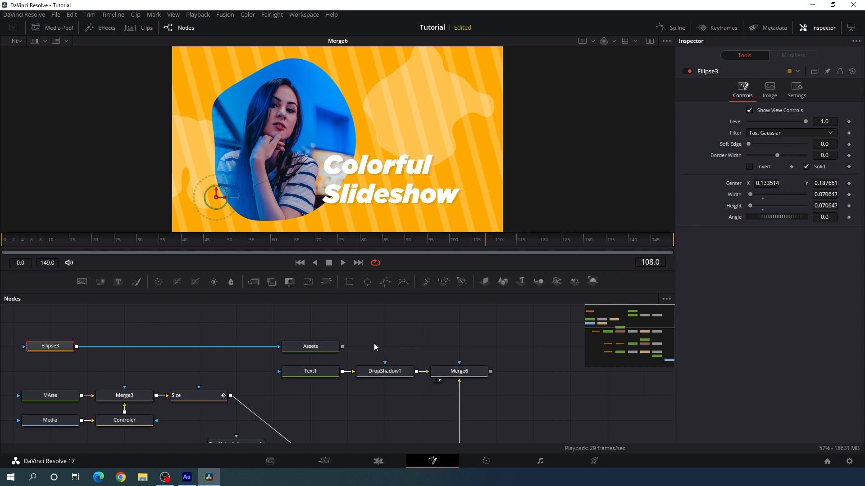
left_click(358, 344)
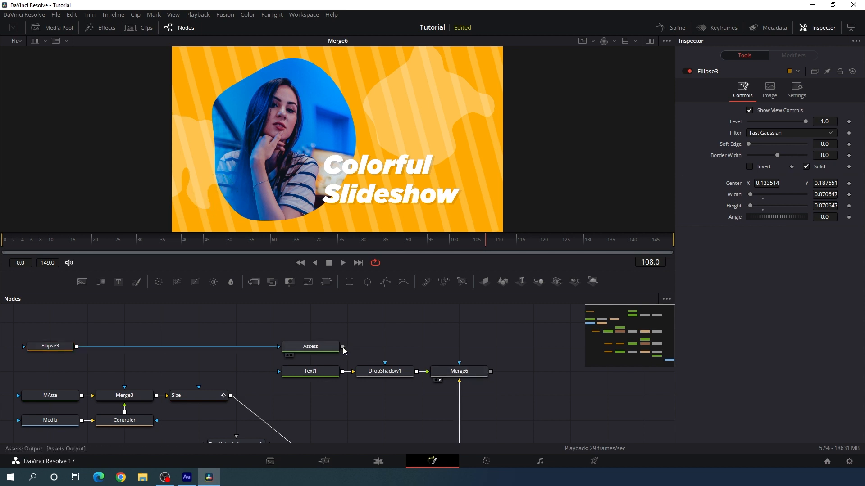
left_click_drag(342, 347, 488, 372)
left_click_drag(491, 372, 491, 370)
left_click_drag(549, 376, 478, 351)
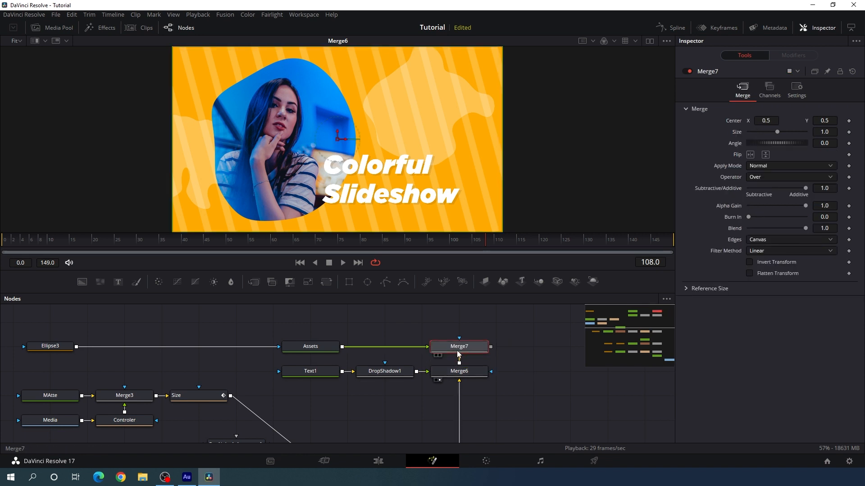
key("1")
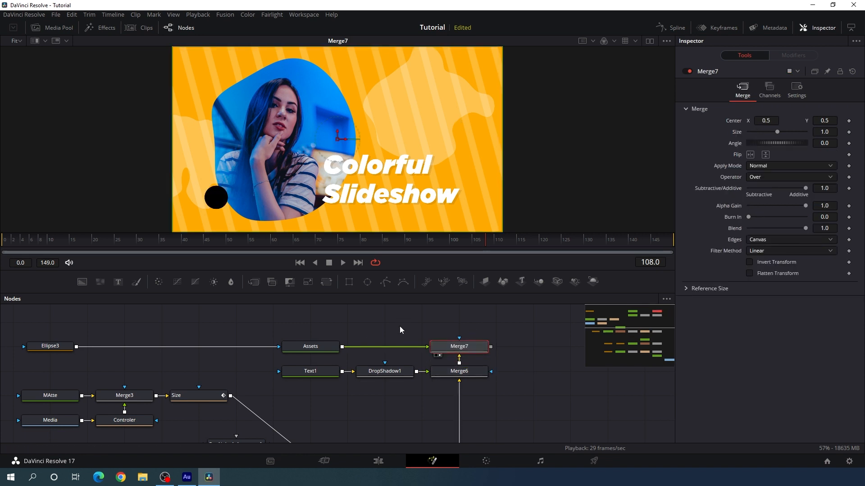
Set the Assets background color to white
left_click(320, 345)
left_click(770, 164)
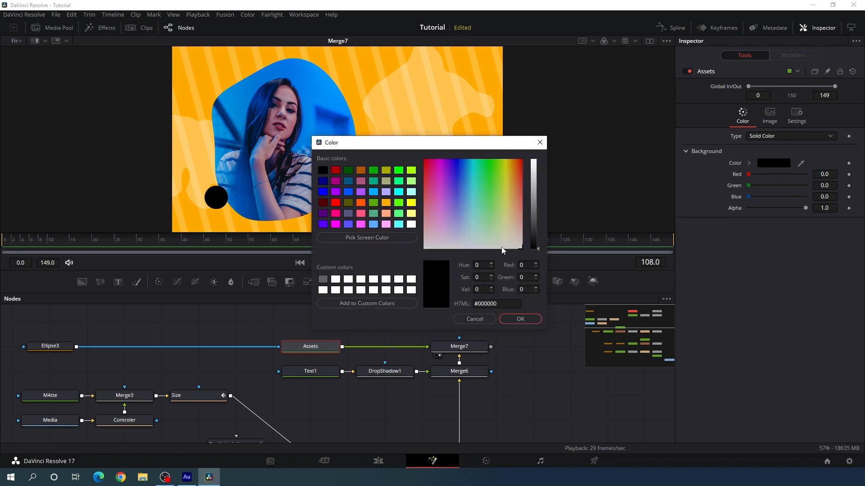
left_click(411, 224)
left_click(506, 319)
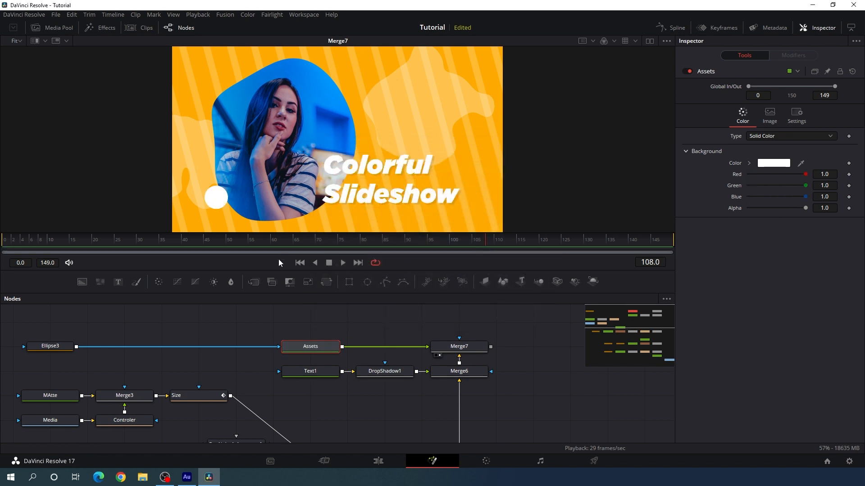
Add a second ellipse mask after Ellipse3, about 0.034 wide and high, near the photo's upper-right edge
scroll(299, 306, "left", 5)
left_click(181, 361)
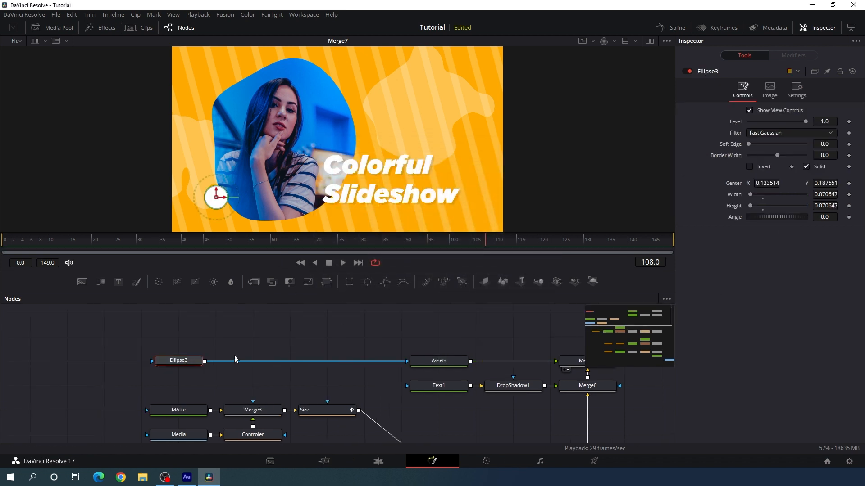
left_click(367, 282)
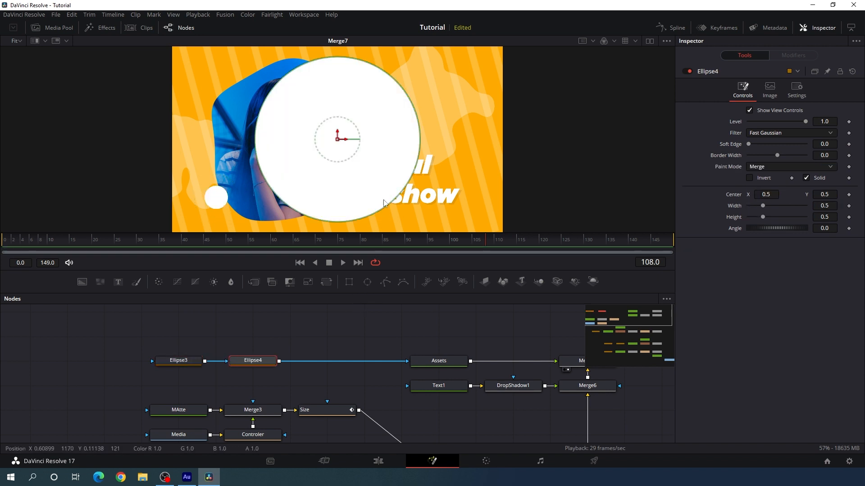
left_click_drag(391, 206, 356, 89)
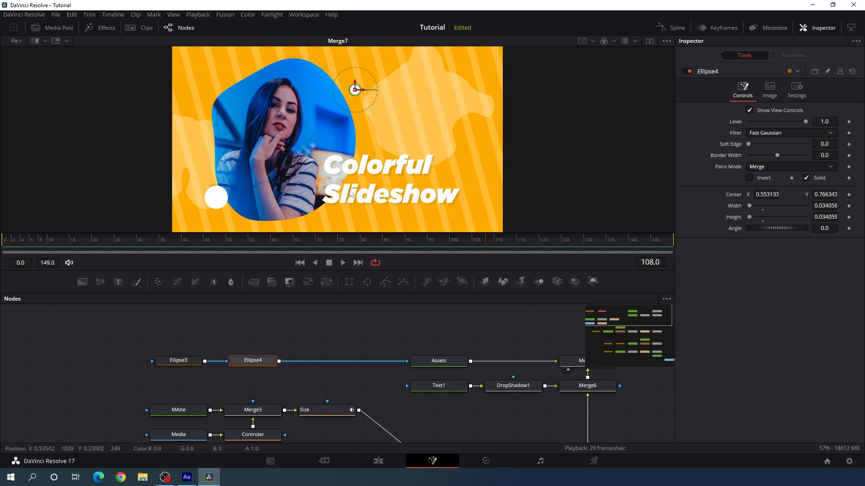
Add a rectangle mask after Ellipse4 with width 0.01 and height 0.1
left_click(349, 282)
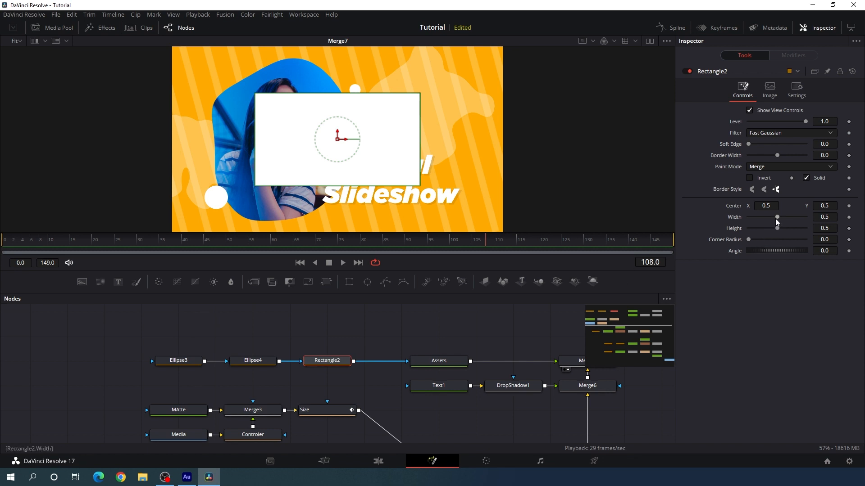
left_click_drag(775, 217, 751, 223)
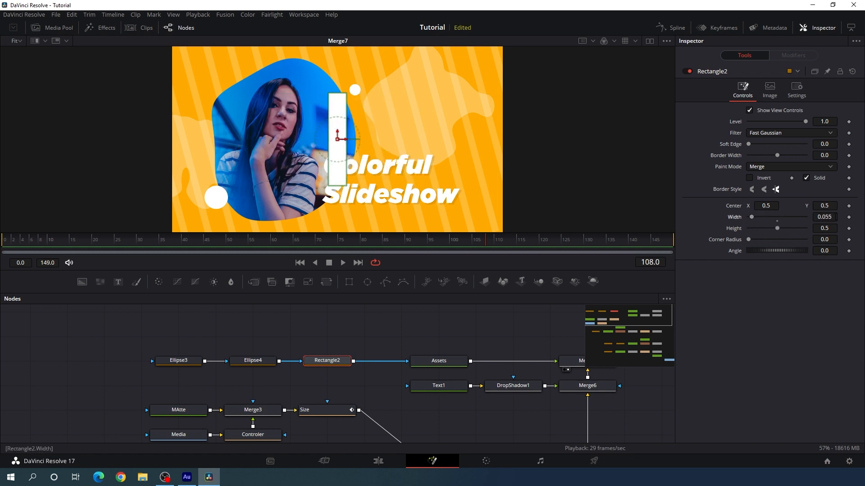
double_click(835, 217)
type("0.01")
key("Tab")
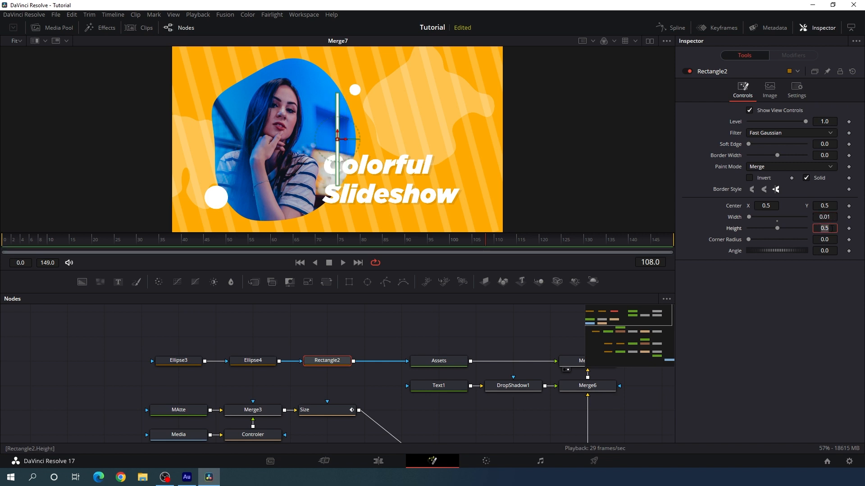
key("BackSpace")
type("1")
key("Tab")
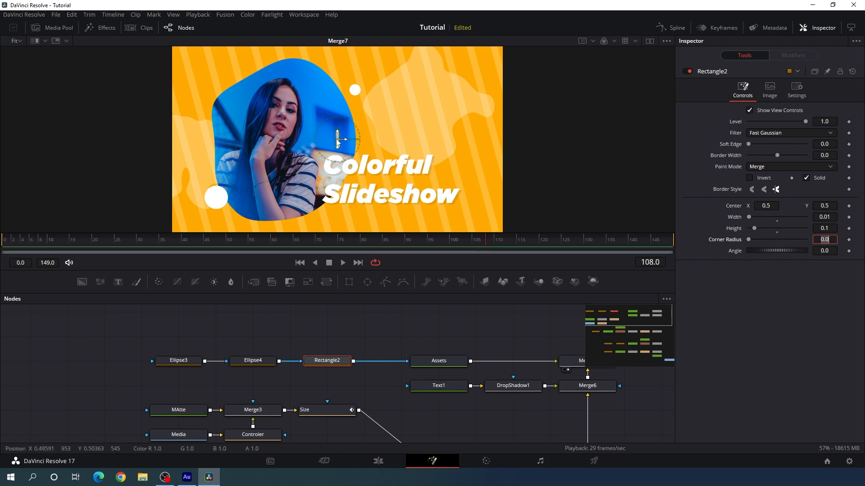
Move the small rectangle to the frame's upper-left corner, about X 0.083, Y 0.861, and set its angle to 45
left_click_drag(338, 140, 200, 75)
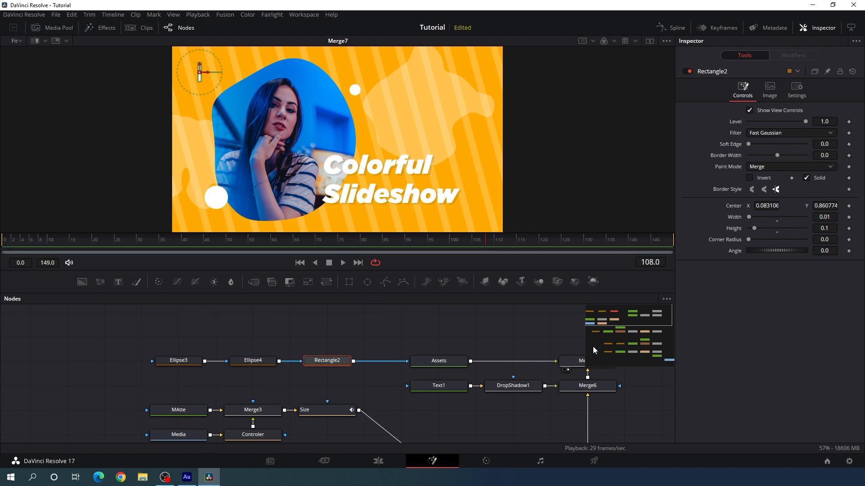
left_click(824, 251)
type("45")
key("Tab")
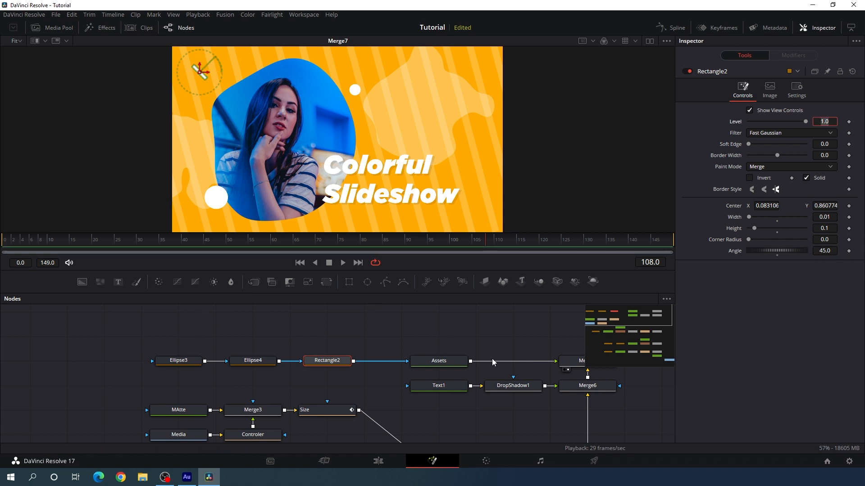
Duplicate Rectangle2 in the mask chain and set the copy's angle to -45 to form an X
left_click_drag(170, 331, 219, 365)
left_click(218, 365)
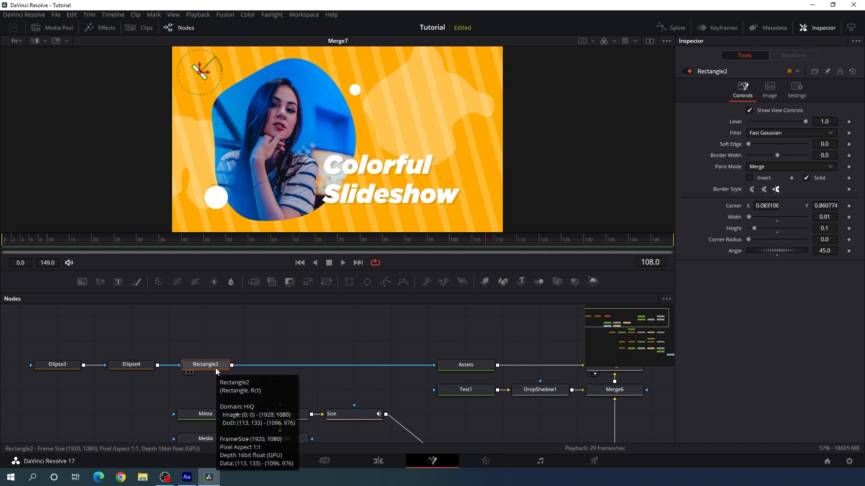
key("ctrl+v")
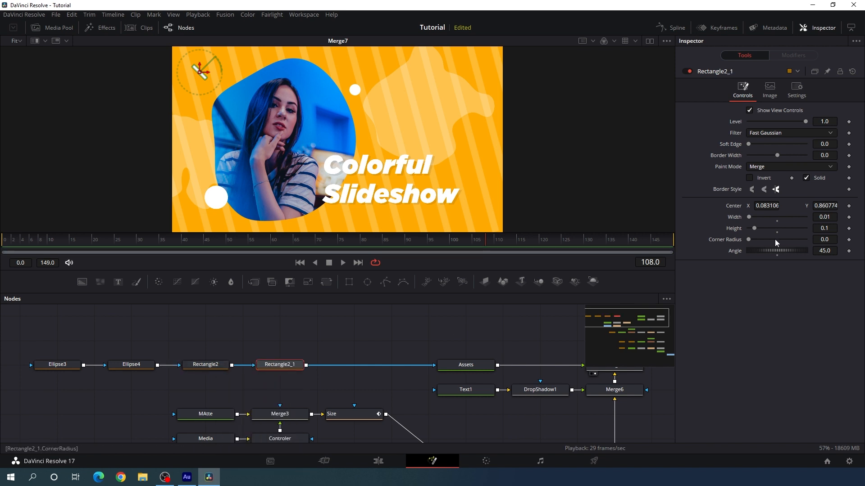
left_click(823, 251)
key("Tab")
left_click(334, 330)
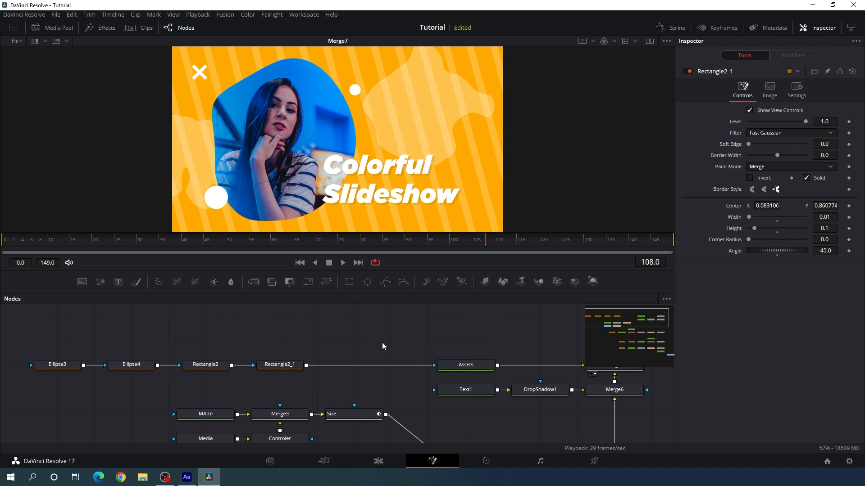
Enlarge the node graph area and shift the column of merges, Background1 and MediaOut1 right, leaving a gap before the merges
left_click_drag(410, 345, 276, 321)
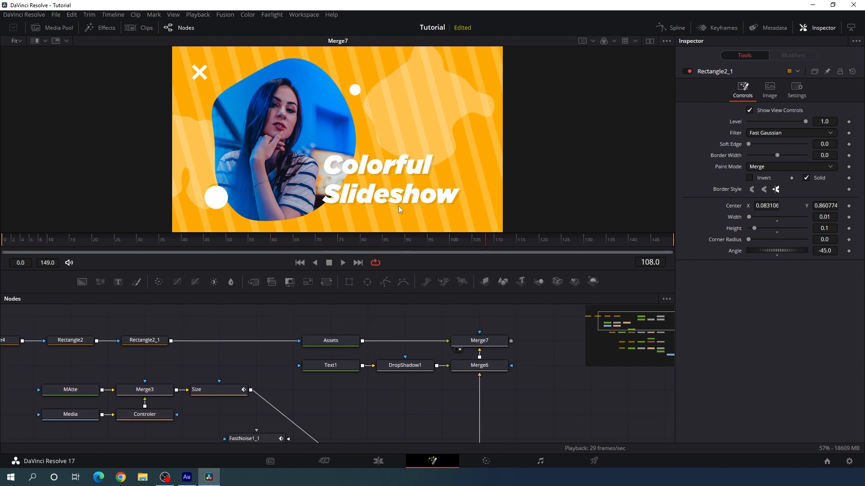
left_click_drag(486, 377, 475, 301)
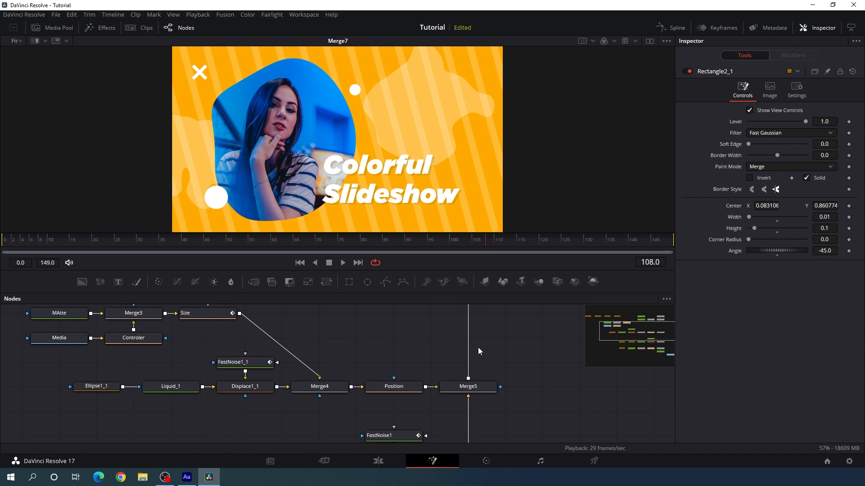
left_click_drag(438, 271, 424, 159)
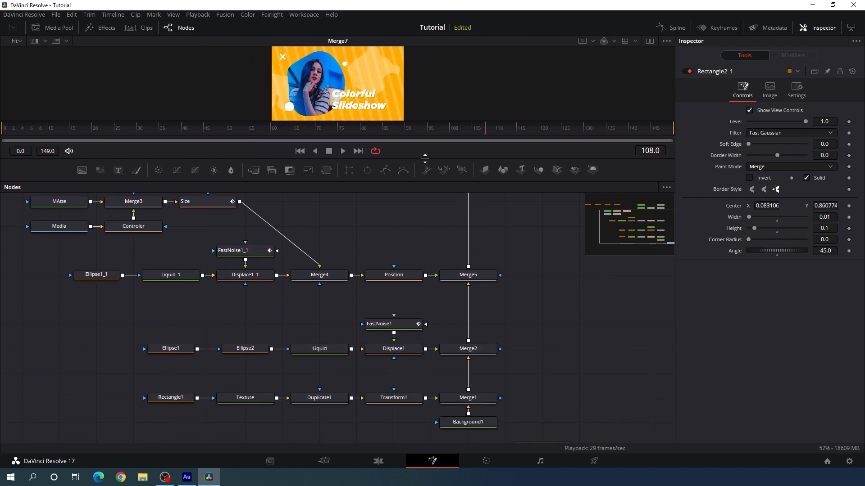
left_click_drag(506, 258, 496, 310)
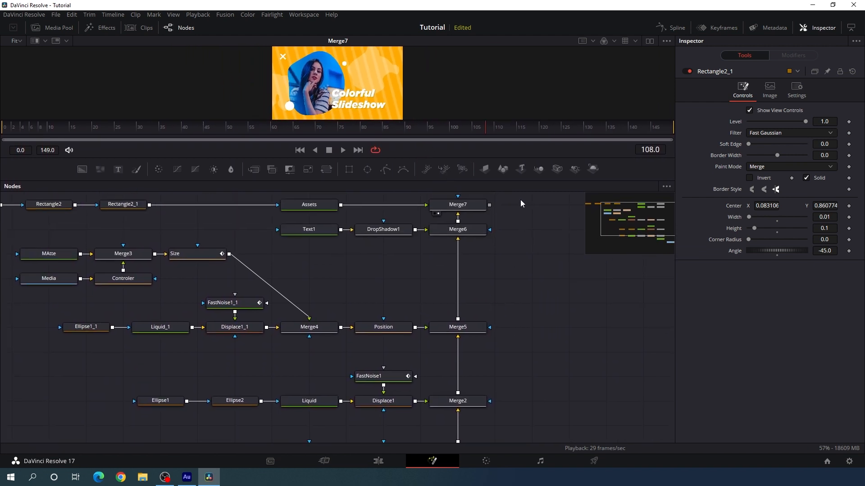
left_click_drag(520, 199, 457, 442)
left_click_drag(472, 385, 549, 383)
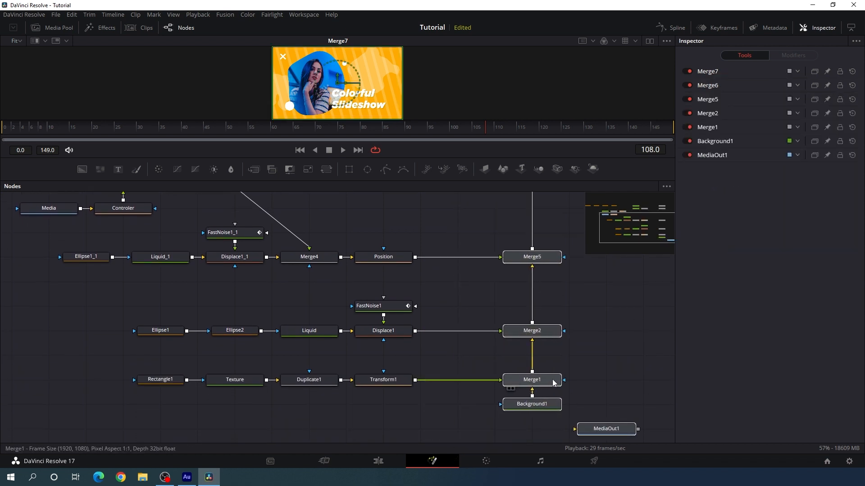
left_click(554, 383)
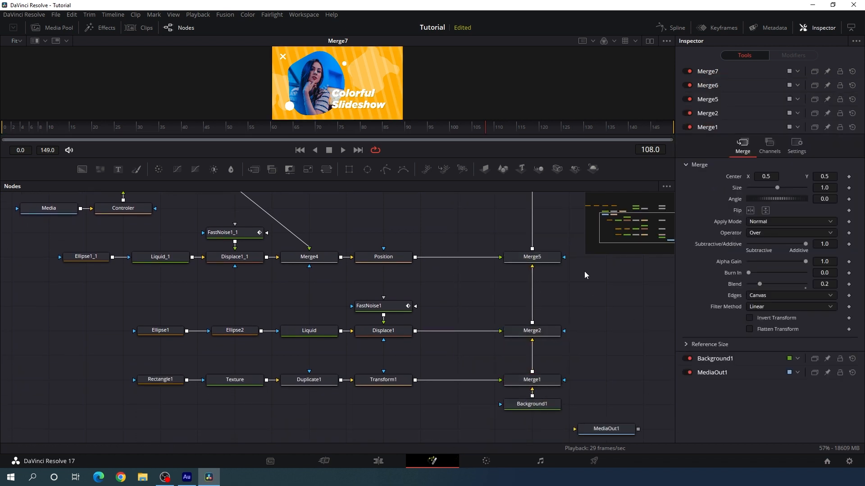
Add an unconnected Transform node above Position and rename it Ani_01
left_click_drag(585, 271, 558, 273)
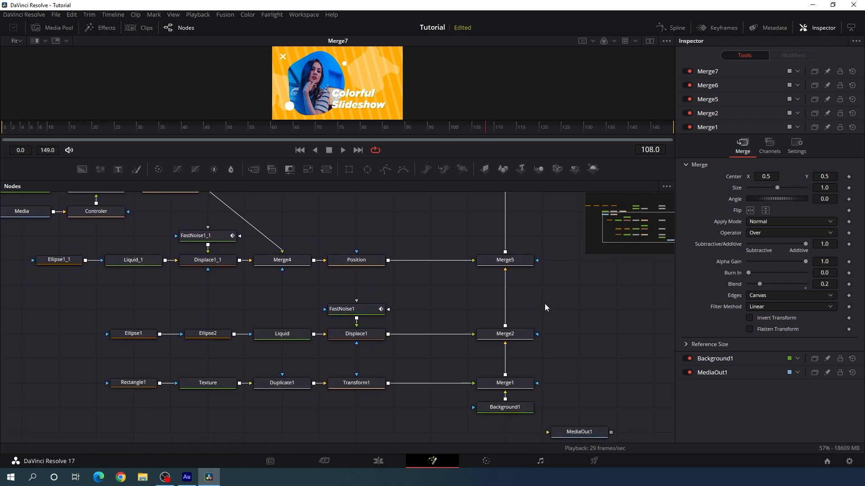
left_click_drag(545, 303, 545, 324)
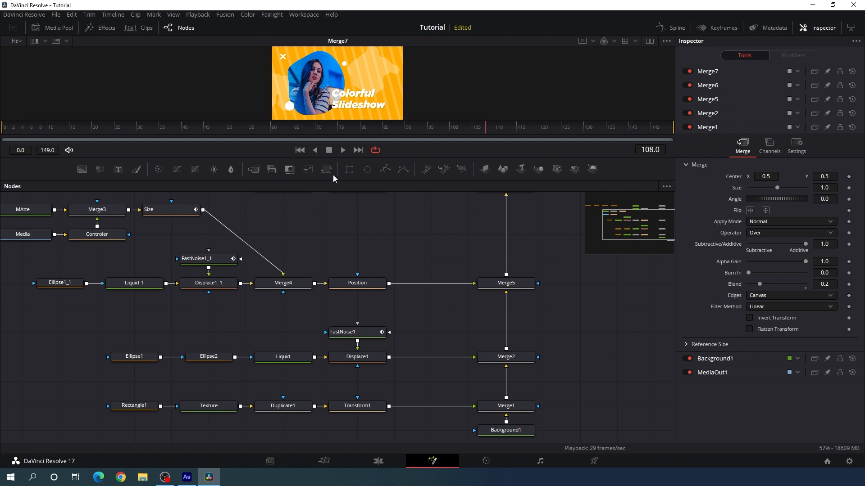
left_click_drag(327, 170, 394, 232)
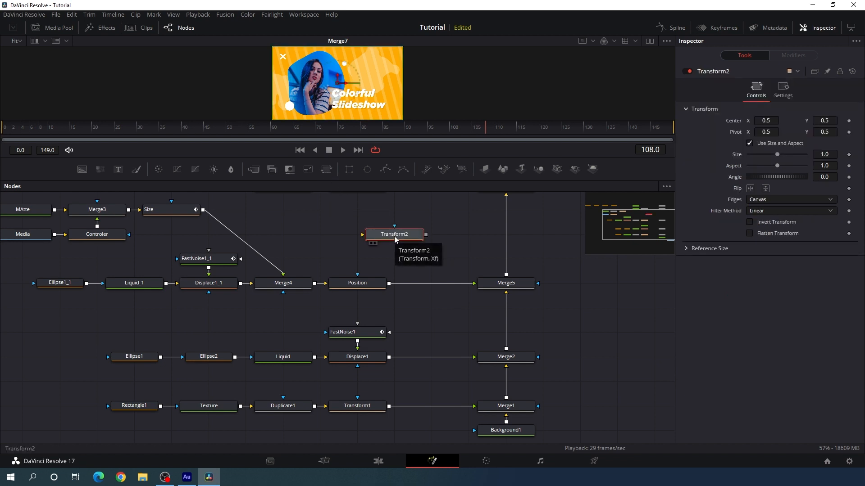
key("F2")
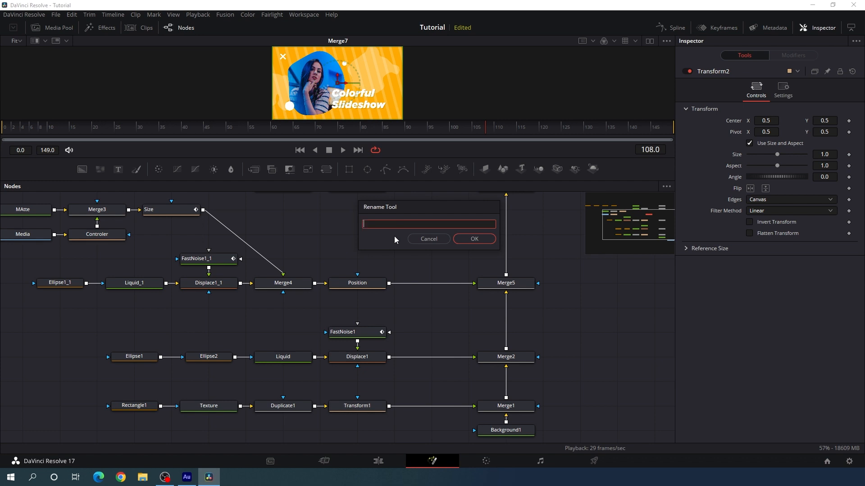
type("Ani_01")
key("Return")
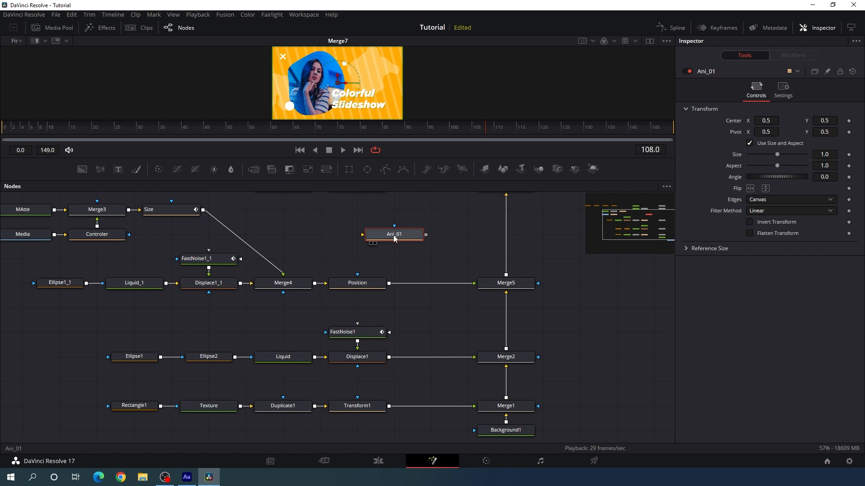
Insert Ani_01 between Displace1 and Merge2, and enlarge the viewer area above the node graph
left_click_drag(395, 238, 429, 361)
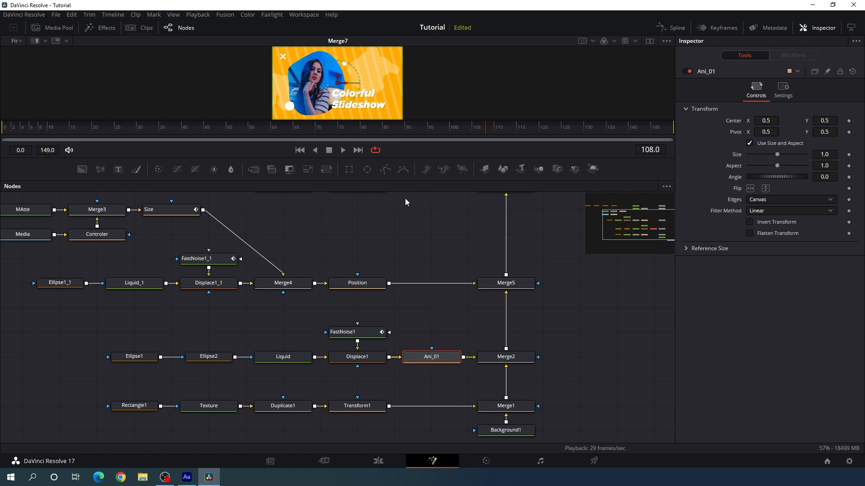
left_click_drag(364, 159, 401, 256)
scroll(410, 277, "down", 1)
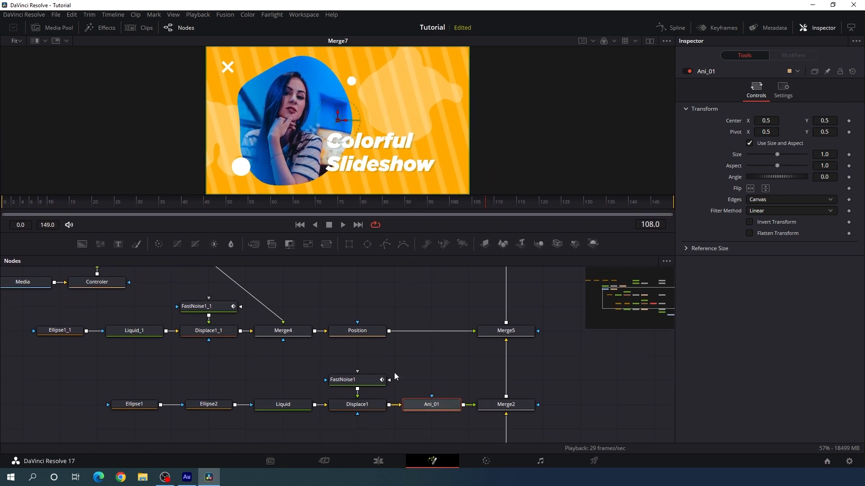
Animate the Center of Ani_01 with a keyframe at frame 30 and a matching hold keyframe at frame 120
left_click(140, 204)
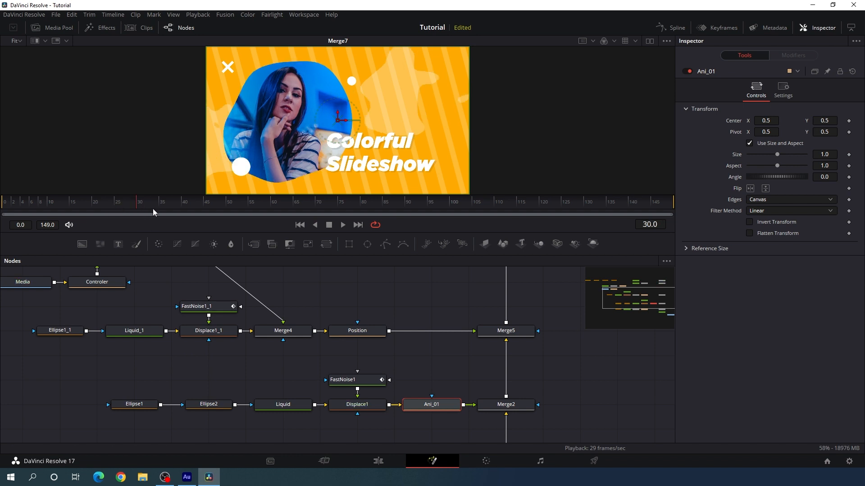
right_click(734, 126)
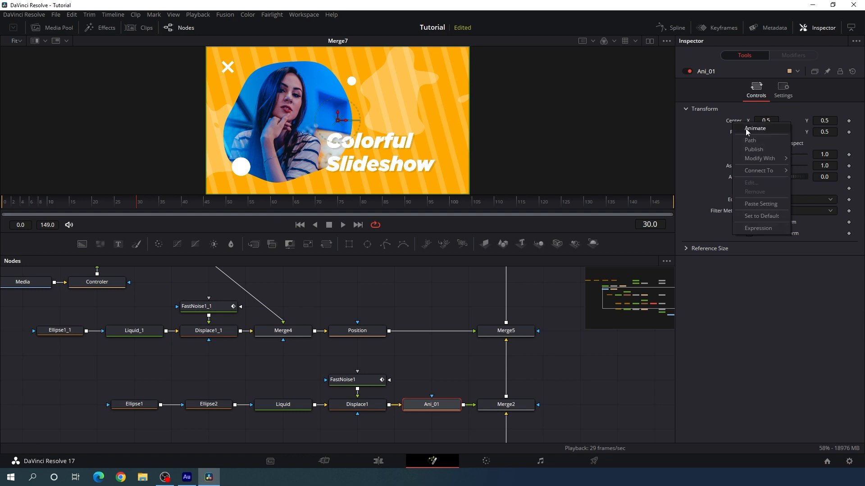
left_click(754, 129)
left_click(540, 205)
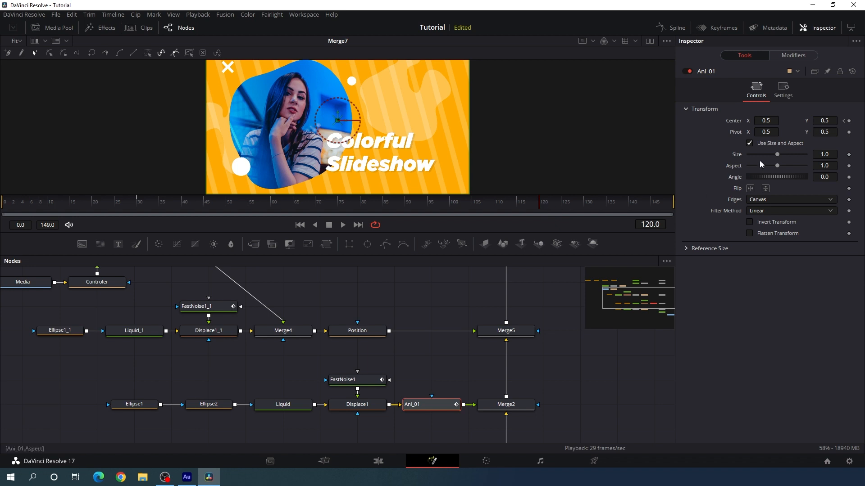
left_click(849, 121)
Keyframe the Center Y of Ani_01 to 1.5 at frame 149
left_click_drag(550, 207, 675, 212)
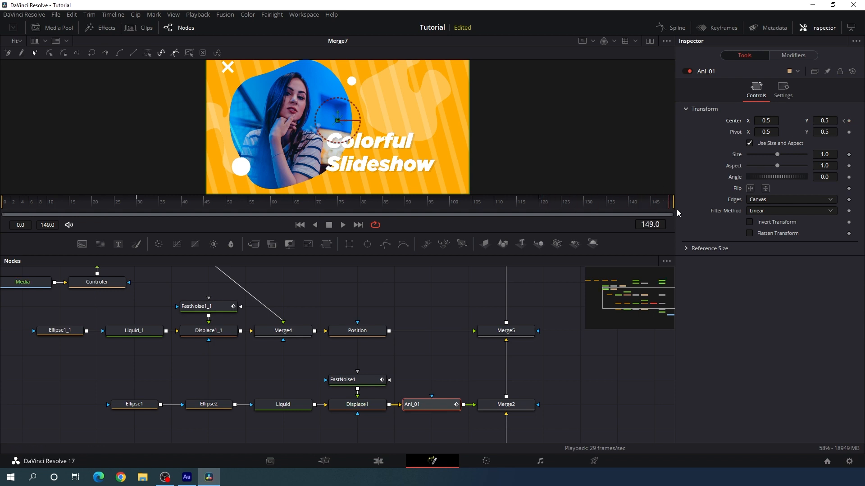
left_click(824, 121)
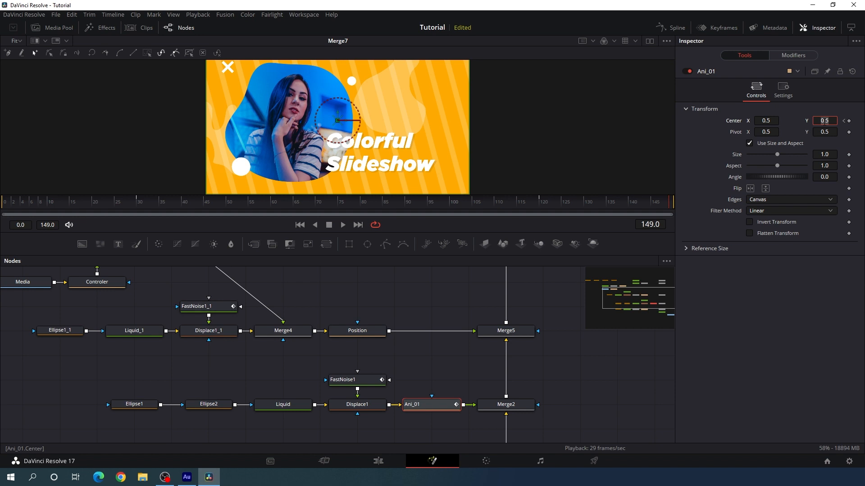
type("1.5")
key("Tab")
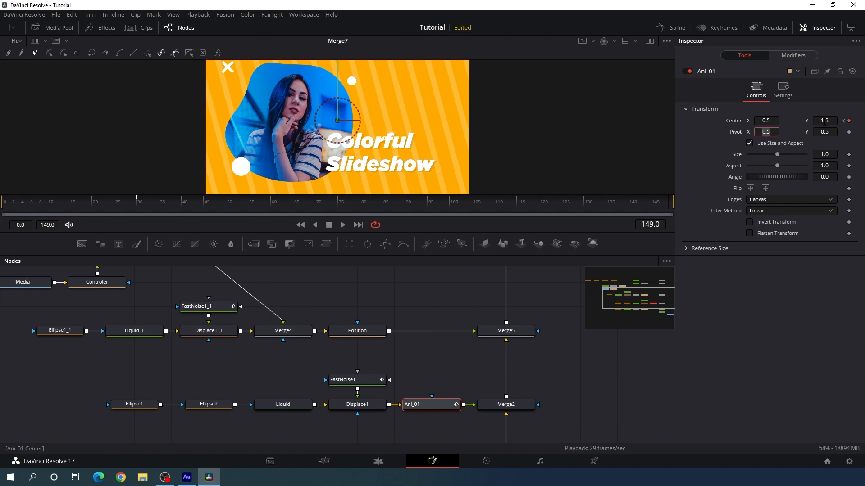
left_click_drag(449, 114, 458, 171)
left_click_drag(429, 132, 434, 207)
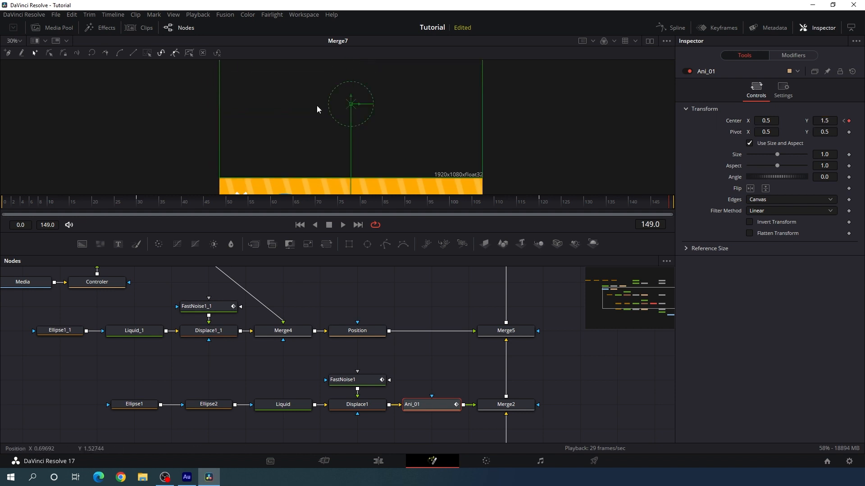
left_click_drag(430, 160, 431, 135)
Keyframe the Center Y of Ani_01 to -0.5 at frame 0, and scrub through the animation
left_click_drag(339, 205, 1, 218)
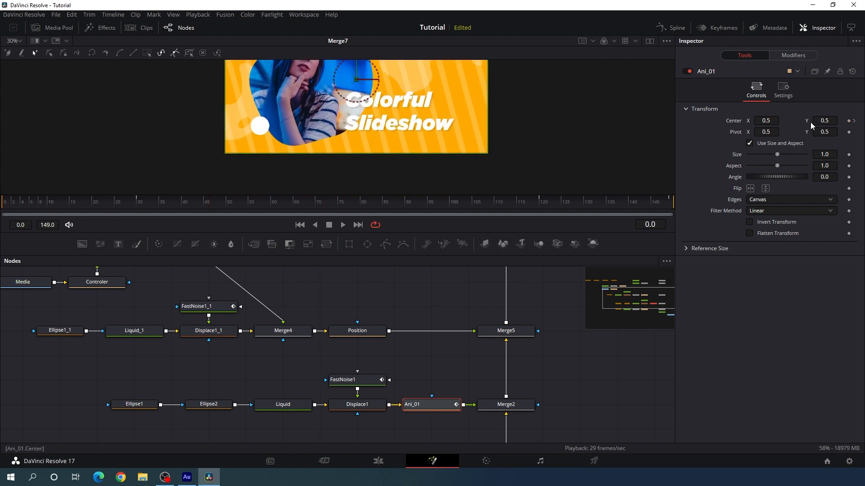
left_click(836, 121)
key("BackSpace")
key("Tab")
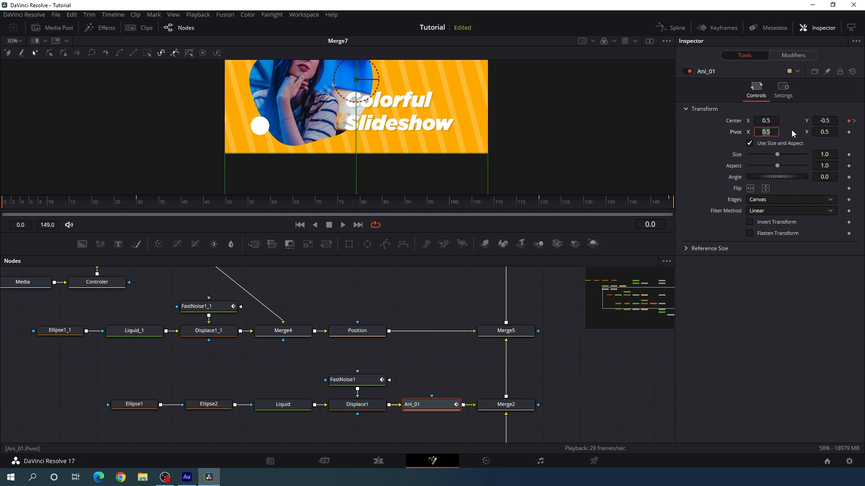
left_click_drag(37, 207, 565, 216)
left_click_drag(394, 121, 388, 180)
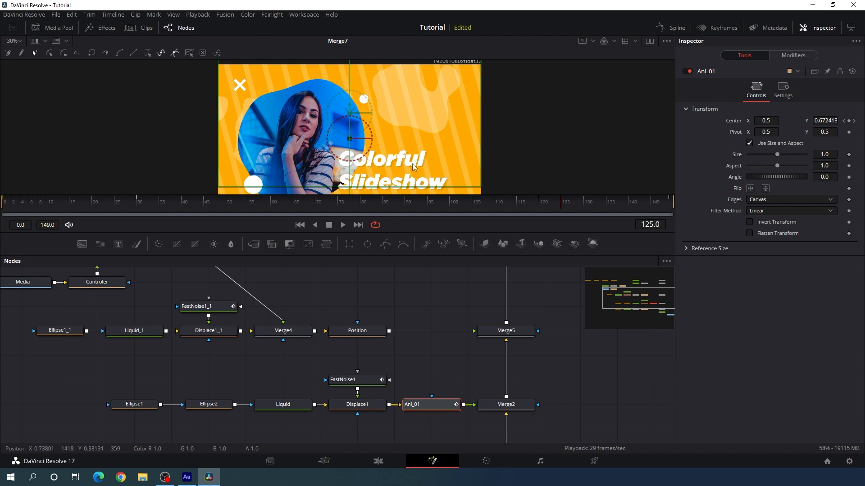
Show the displacement curve of Ani_01 in the Spline editor and smooth all its keyframes
left_click(671, 28)
key("F4")
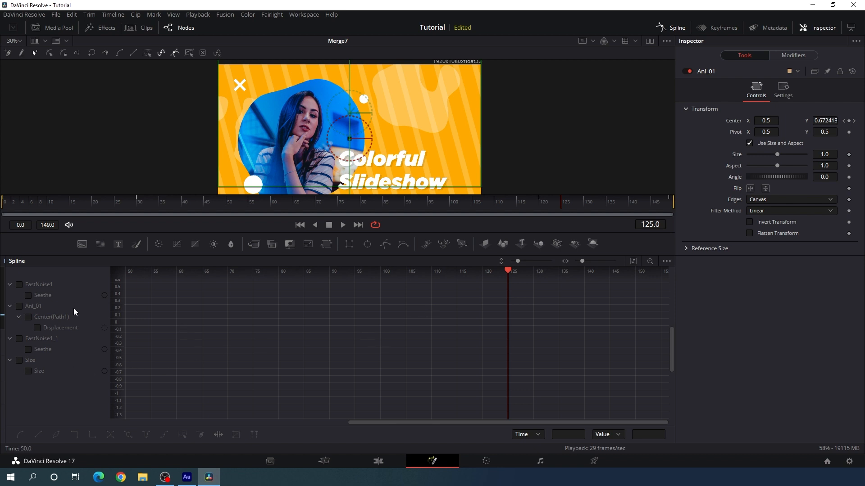
left_click(19, 307)
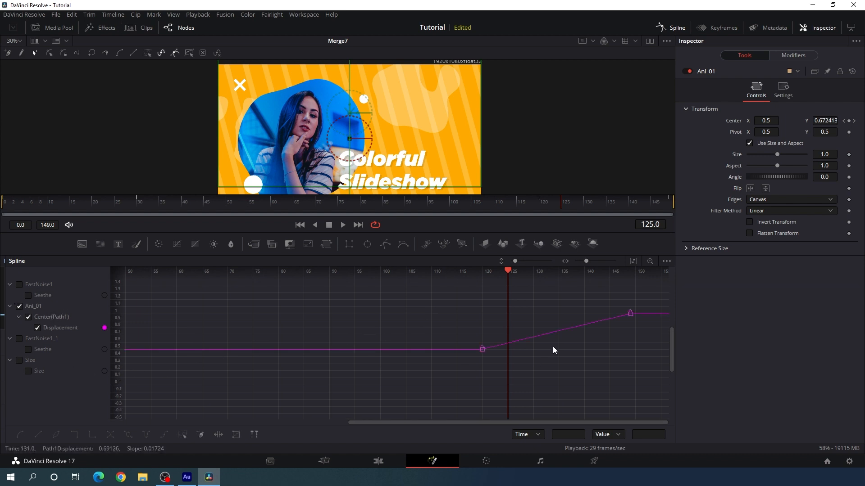
left_click(634, 261)
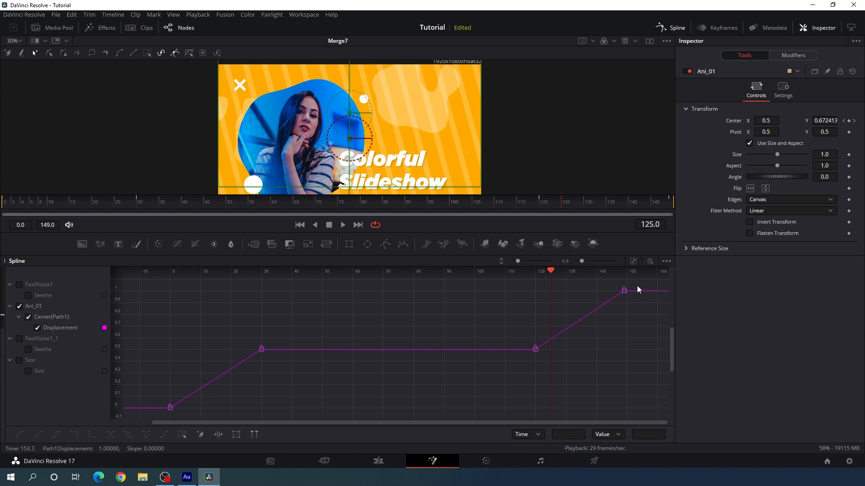
left_click_drag(637, 286, 515, 362)
key("s")
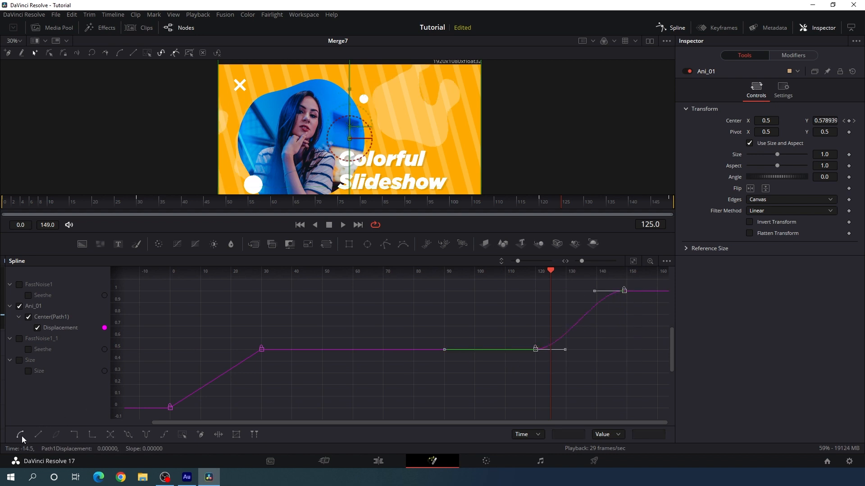
left_click_drag(224, 364, 158, 414)
key("s")
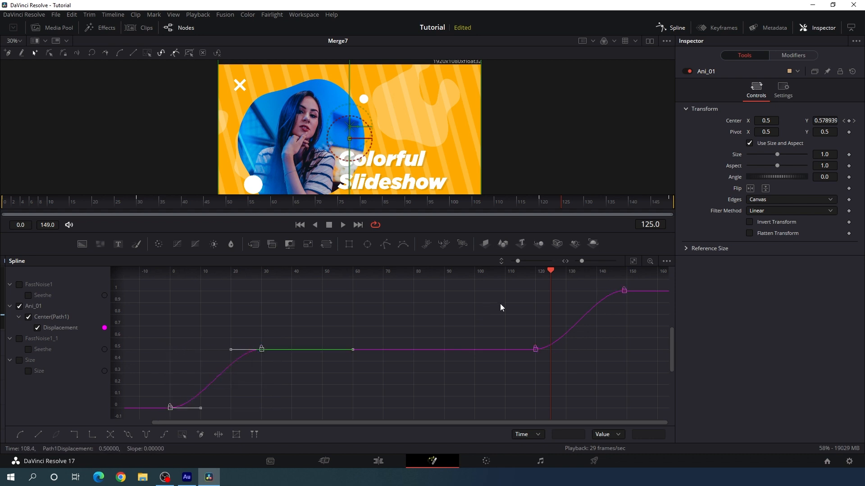
Extend the frame 30 keyframe's incoming handle to frame 0 and the frame 120 keyframe's outgoing handle to about frame 149, then close the Spline editor
left_click_drag(552, 274, 170, 311)
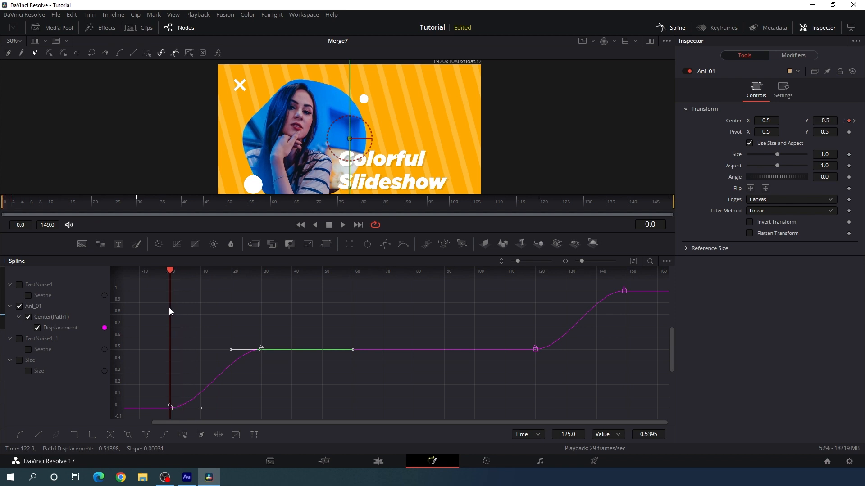
left_click(234, 350)
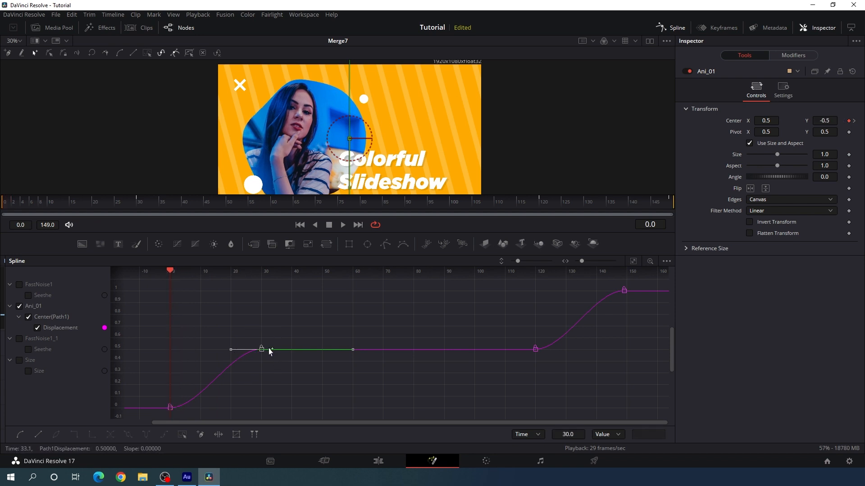
left_click_drag(228, 353, 166, 353)
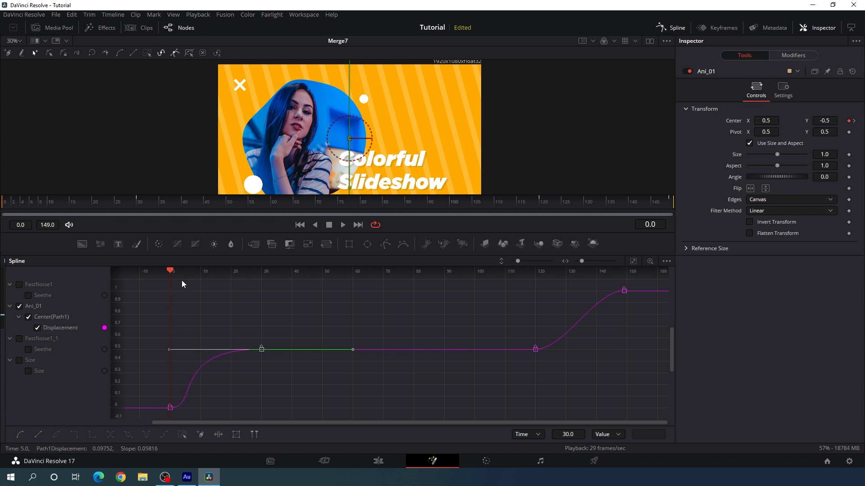
left_click_drag(169, 271, 622, 318)
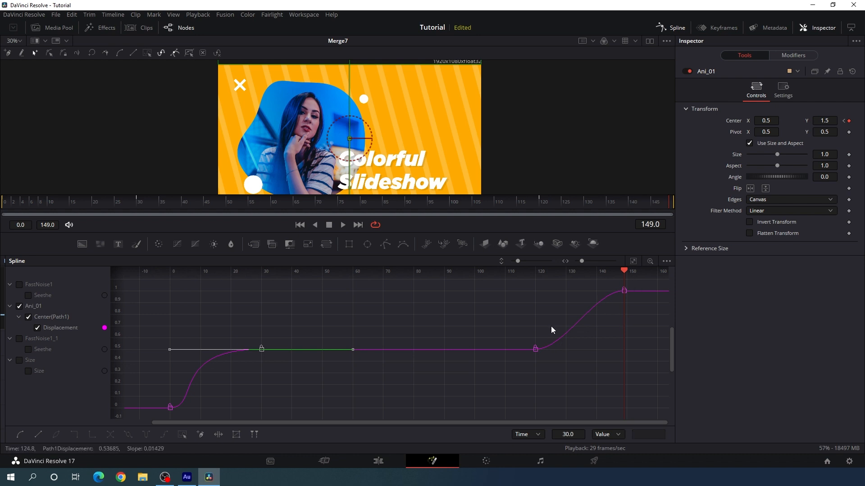
left_click(536, 350)
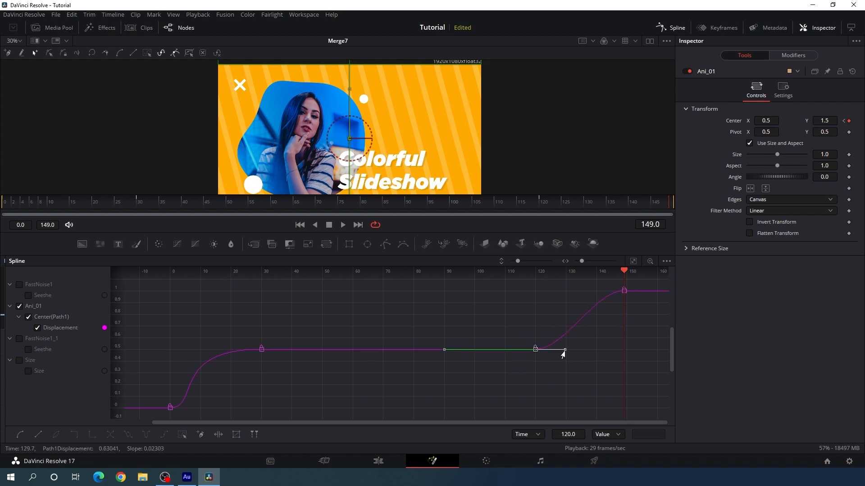
left_click_drag(565, 350, 621, 354)
left_click(673, 30)
left_click(435, 294)
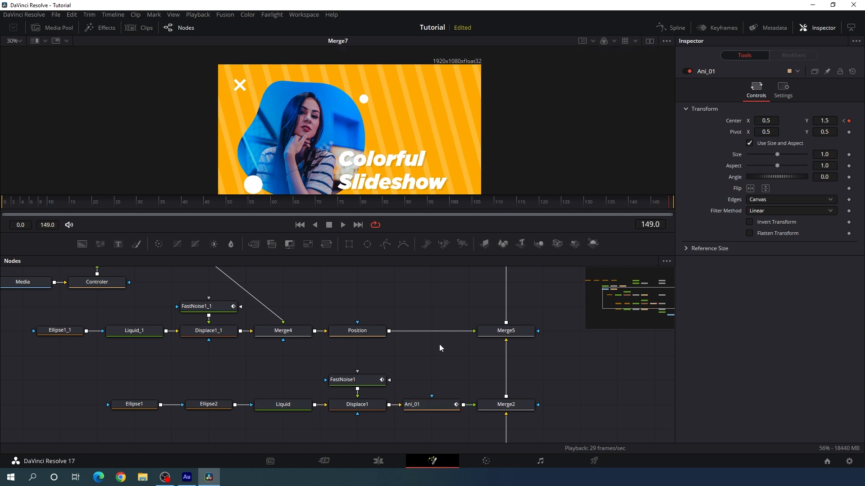
Paste a copy of Ani_01 between Position and Merge5 and rename it Ani_02
left_click(420, 407)
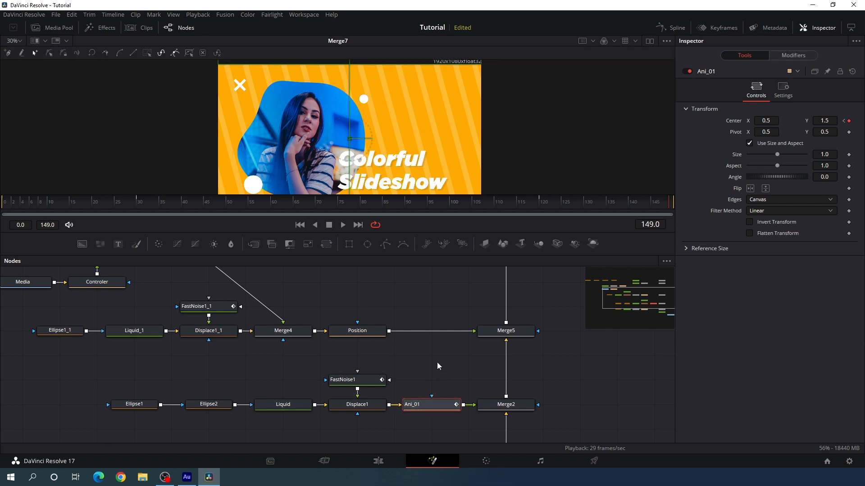
scroll(437, 363, "up", 1)
left_click_drag(368, 346, 320, 117)
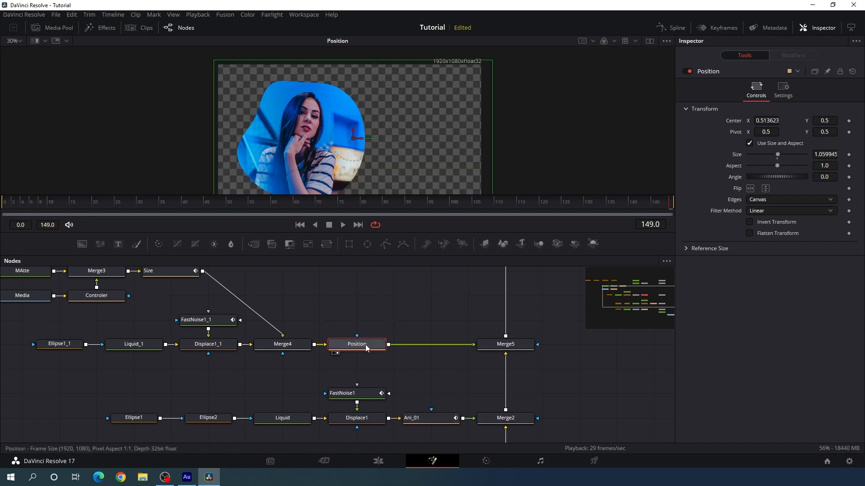
key("ctrl+v")
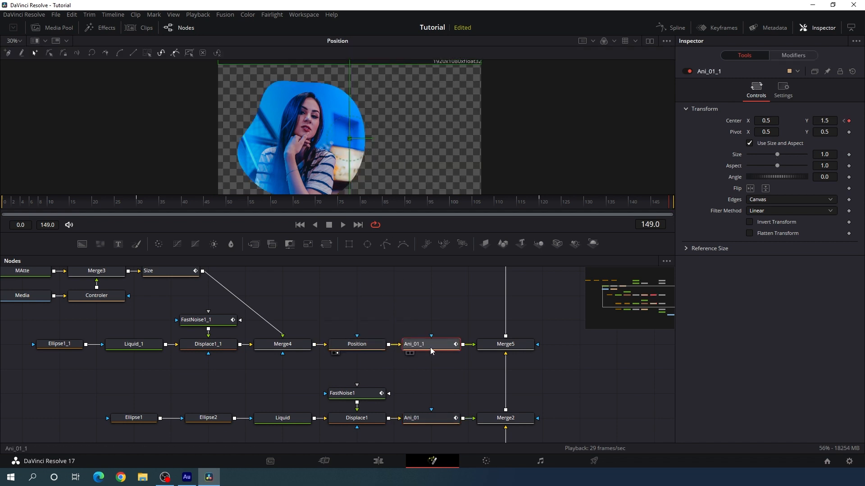
key("F2")
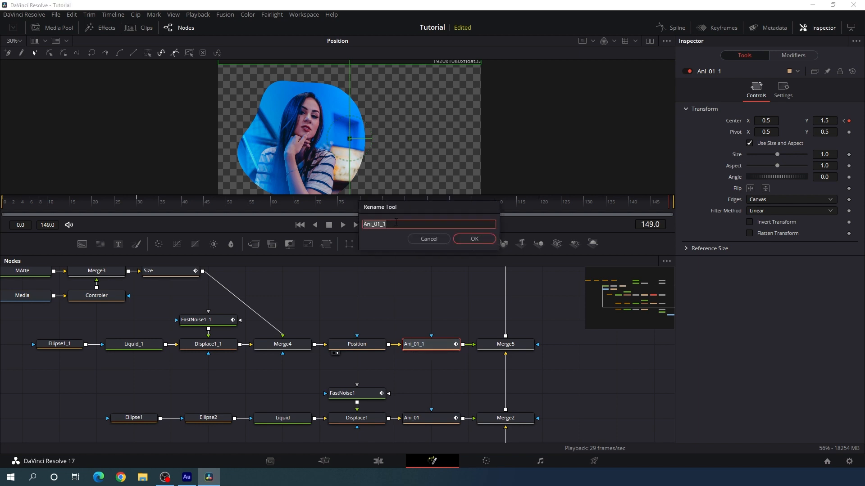
left_click(396, 222)
key("Return")
Paste another copy of Ani_01, rename it Ani_03 and insert it between DropShadow1 and Merge6
scroll(454, 332, "up", 3)
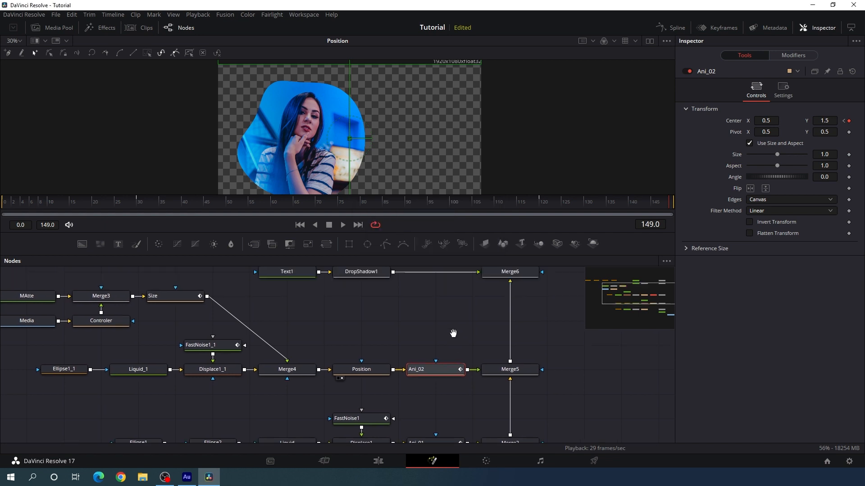
left_click(430, 351)
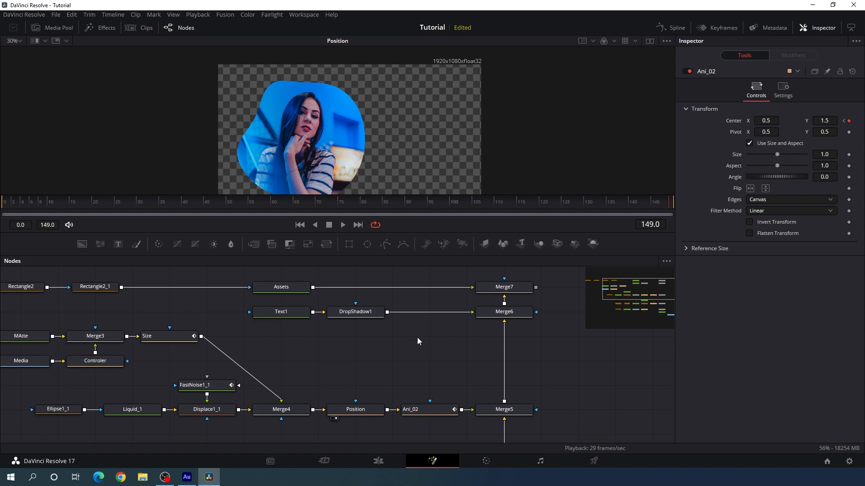
key("ctrl+v")
key("F2")
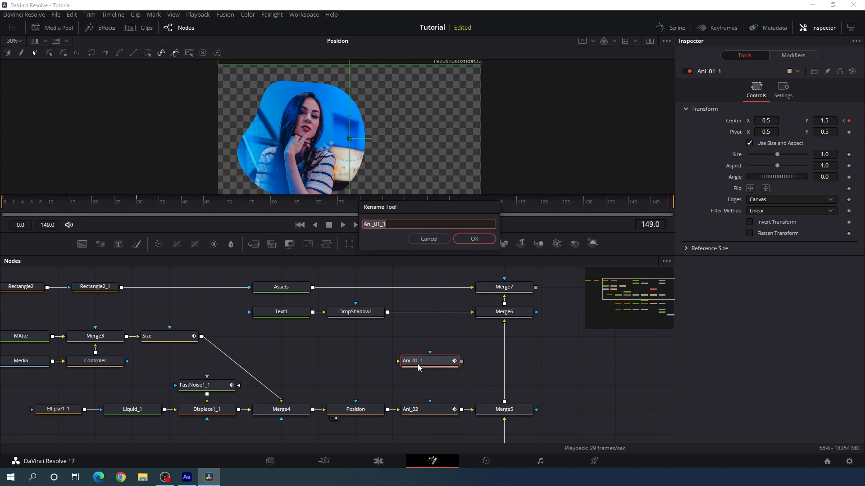
left_click(396, 226)
key("Return")
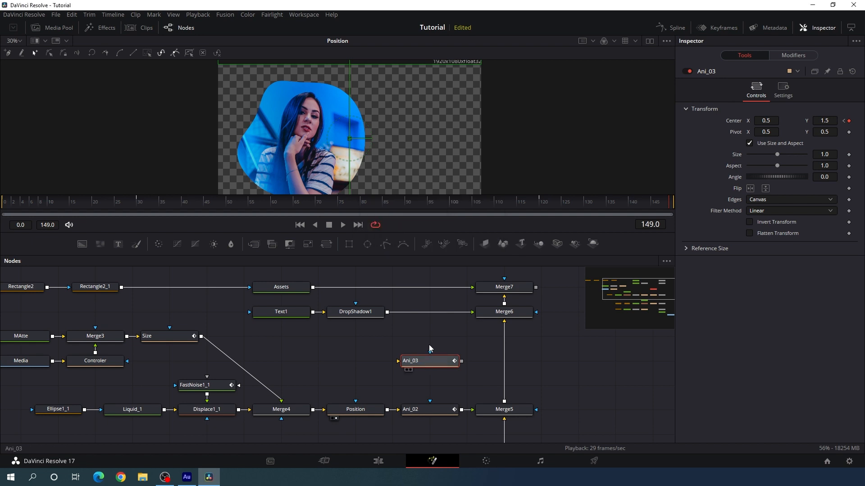
left_click_drag(429, 365, 423, 313)
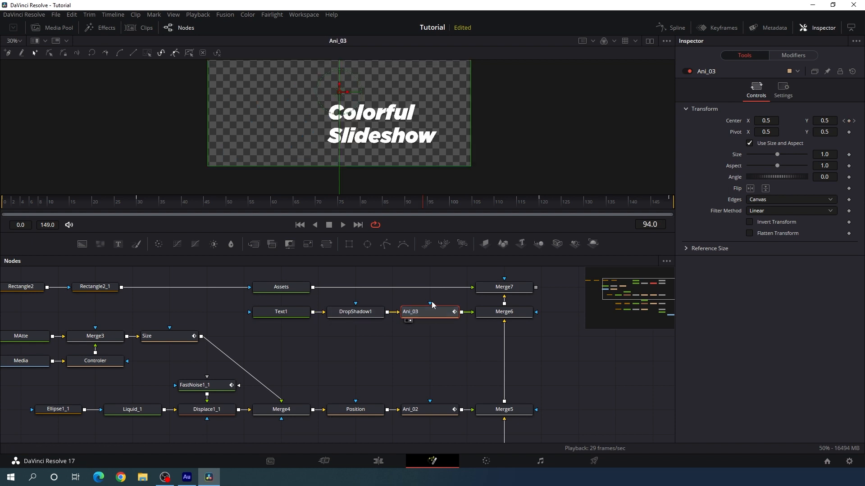
Add a copy of Ani_01 named Ani_04 between Assets and Merge7, and show the Assets node in the viewer
left_click_drag(430, 298, 429, 327)
left_click(419, 302)
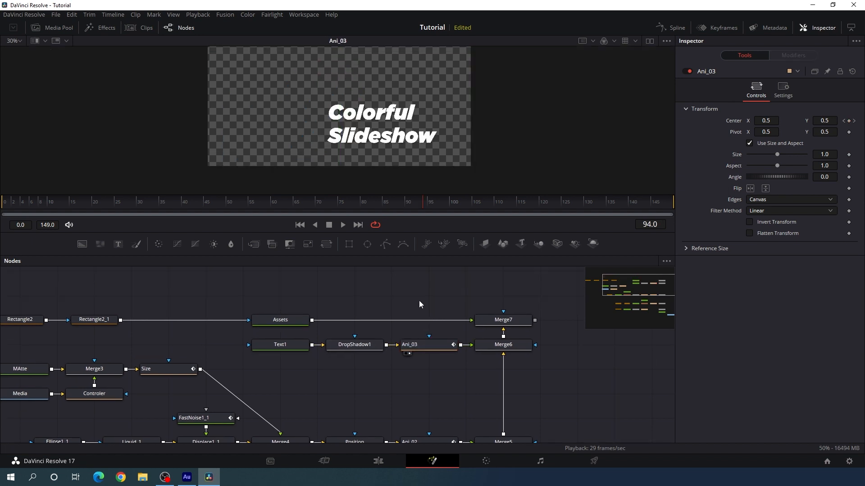
key("ctrl+v")
key("F2")
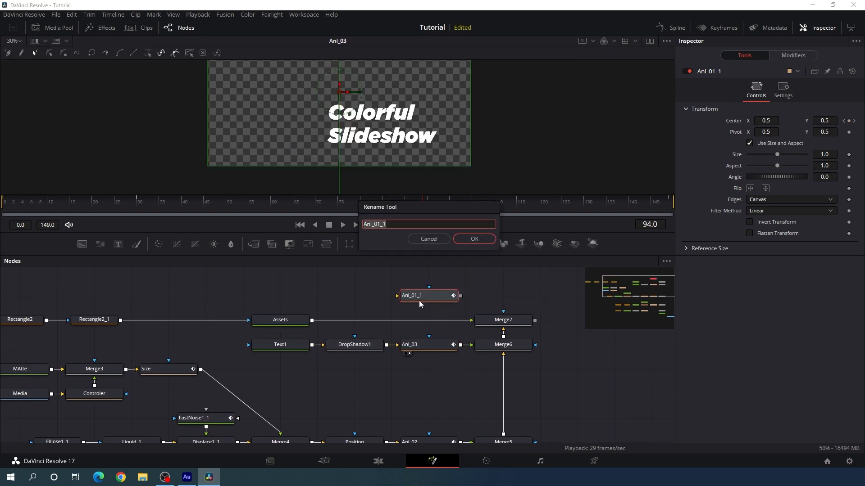
key("End")
key("BackSpace")
key("BackSpace")
type("4")
key("Return")
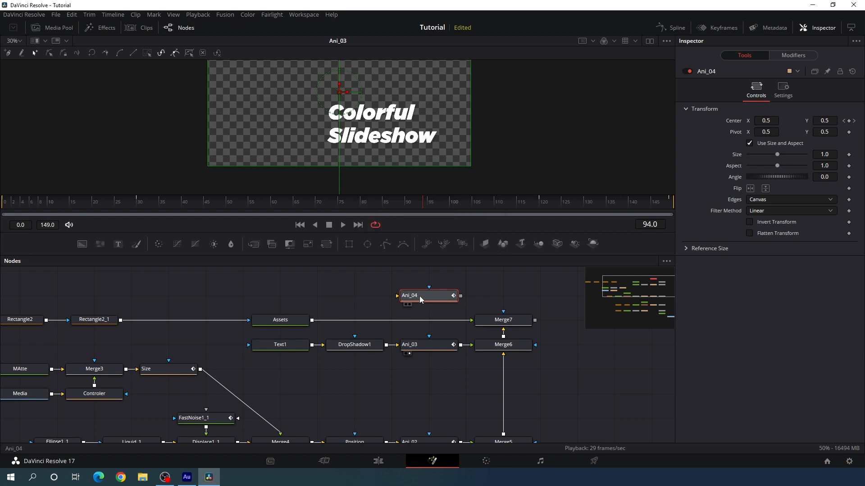
left_click_drag(420, 296, 419, 322)
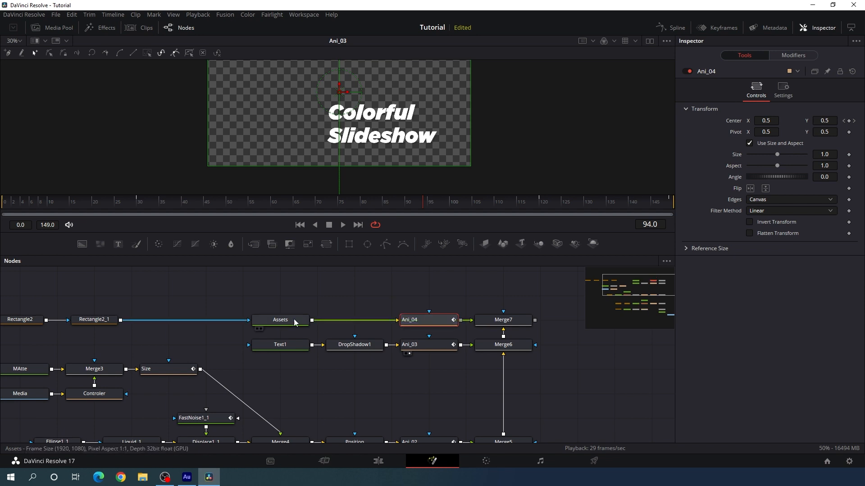
key("1")
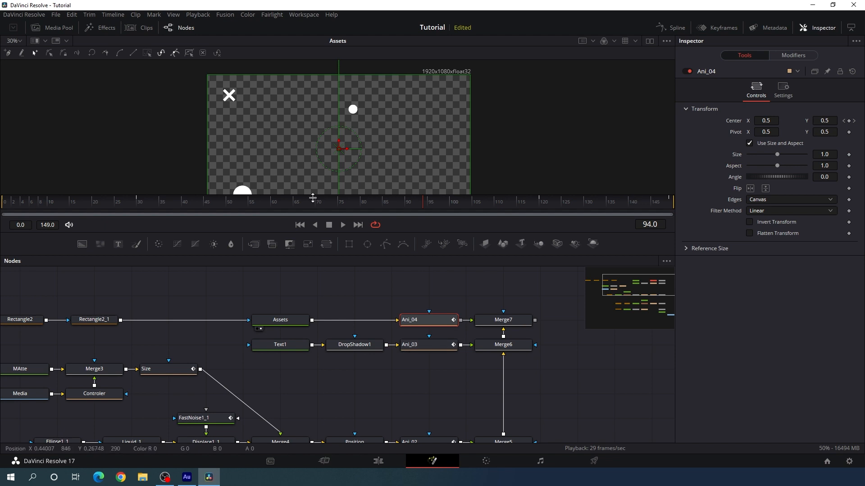
Show Merge7 in the viewer and scrub through the opening frames to check how the layers move in
left_click_drag(313, 202, 111, 204)
left_click(130, 204)
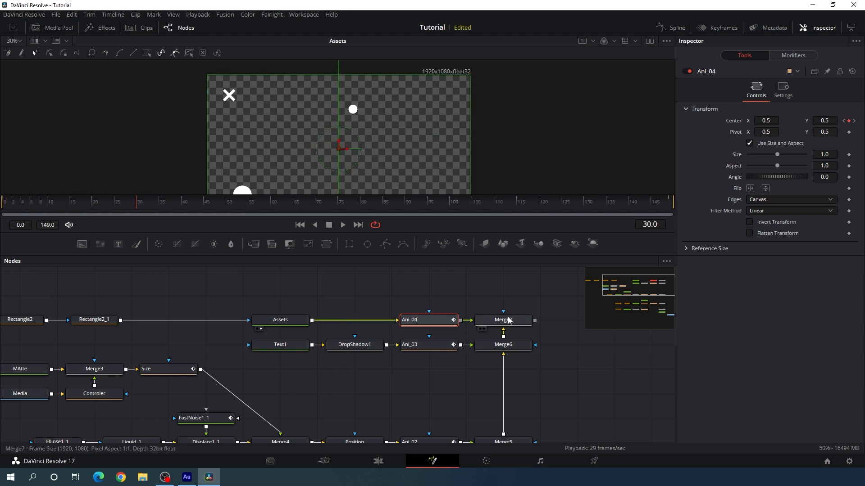
left_click_drag(496, 322, 448, 117)
left_click_drag(412, 141, 409, 114)
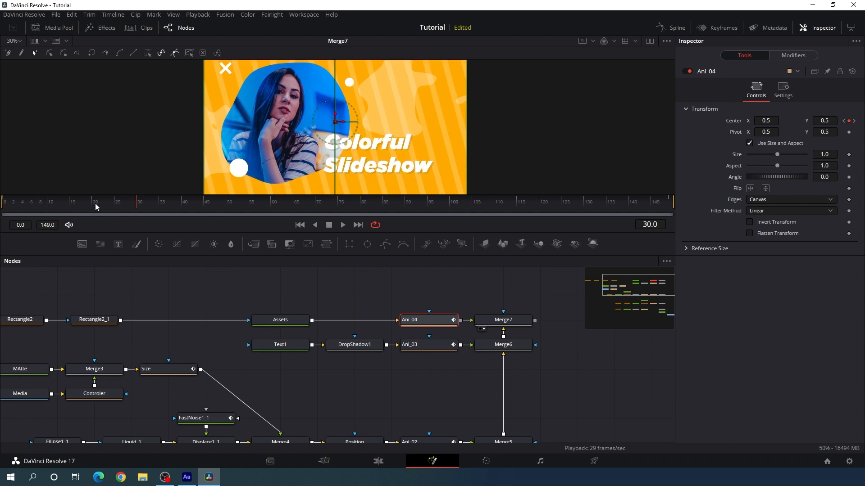
left_click(8, 199)
left_click_drag(7, 199, 68, 205)
left_click_drag(69, 277, 107, 279)
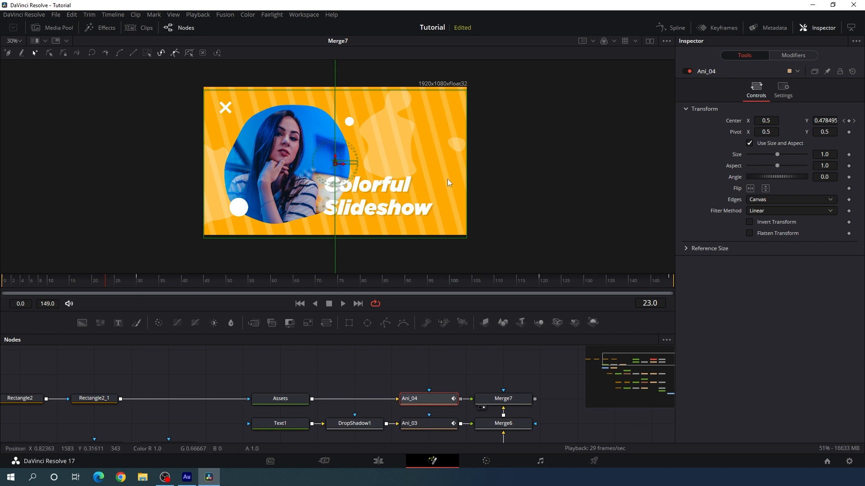
Open the Spline editor, enlarge it, and collapse every node entry in its parameter list
left_click(672, 30)
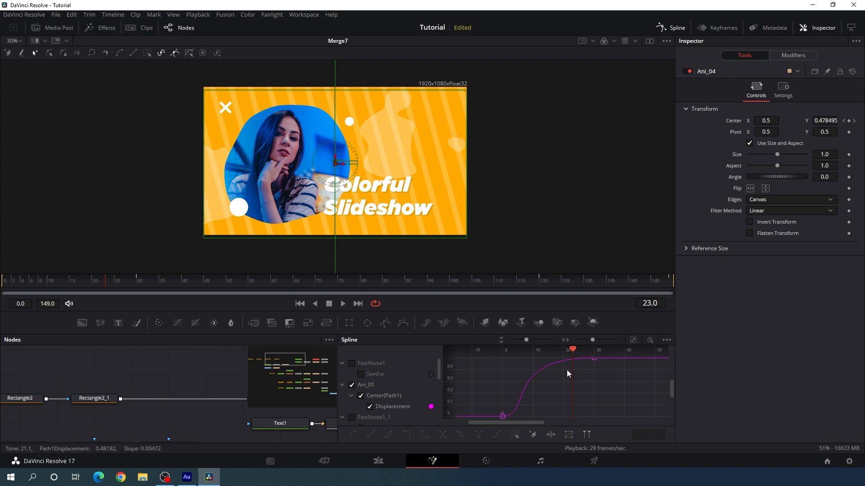
key("F4")
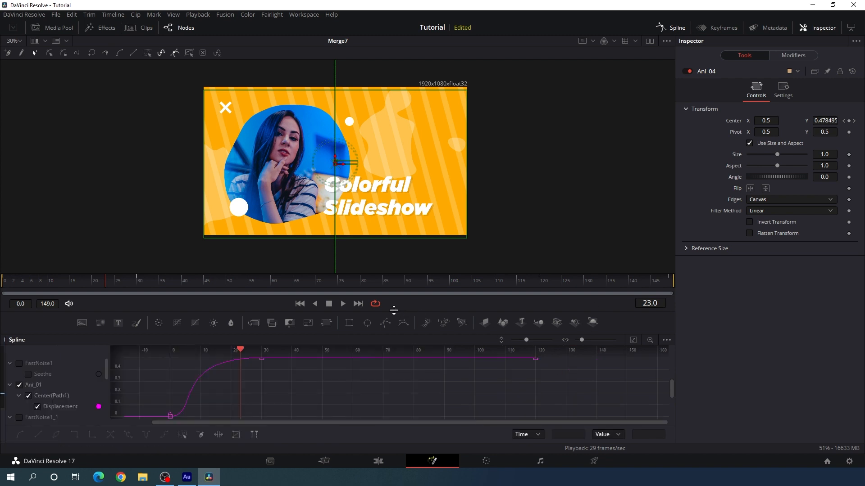
left_click_drag(393, 311, 396, 185)
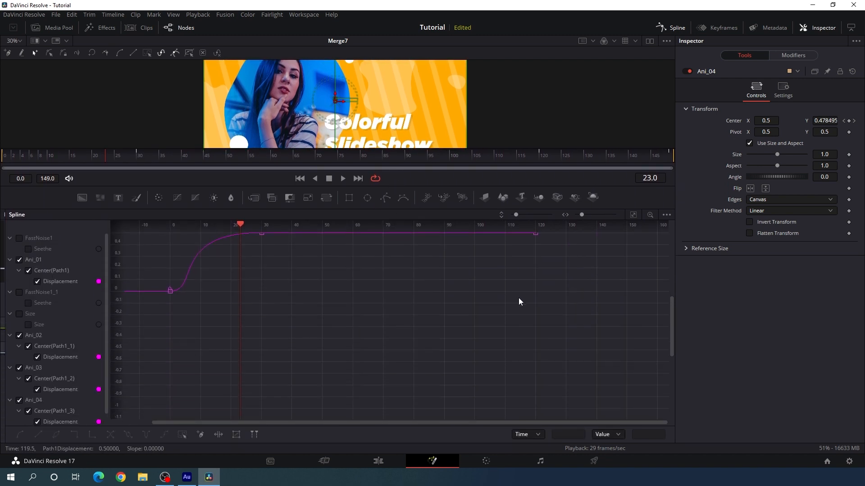
left_click(10, 260)
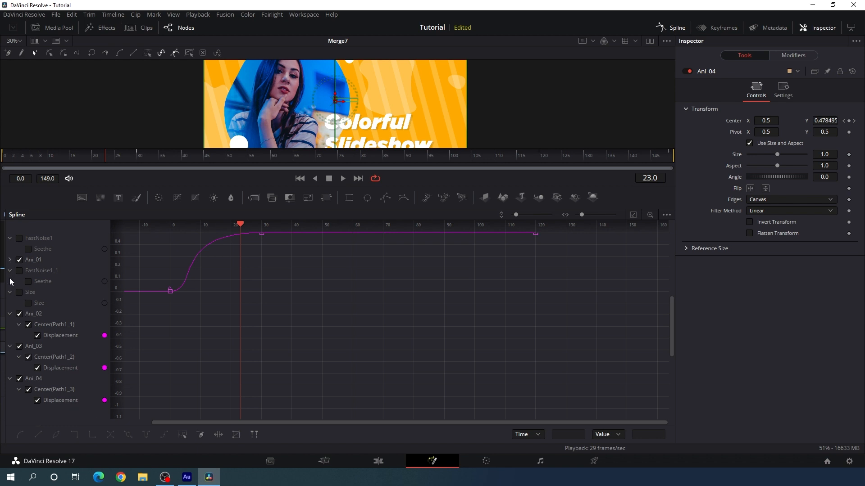
left_click(10, 270)
left_click(10, 282)
left_click(10, 292)
left_click(10, 304)
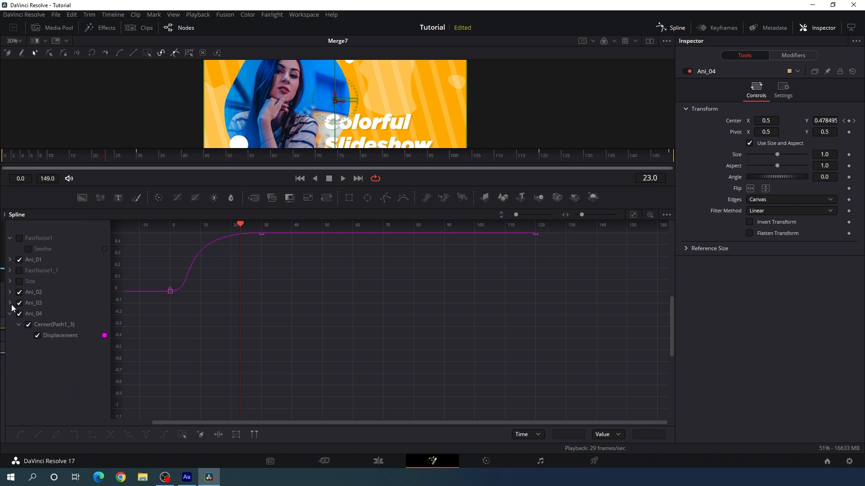
left_click(10, 314)
left_click(10, 238)
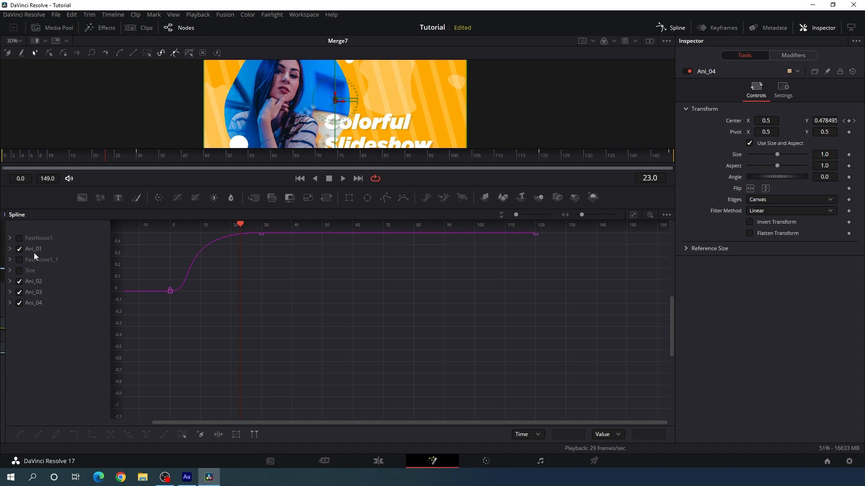
Hide Ani_01's spline, then shift the entry keyframes of Ani_02, Ani_03 and Ani_04 to start at frame 5 and their exit keyframes at frame 115
left_click(20, 249)
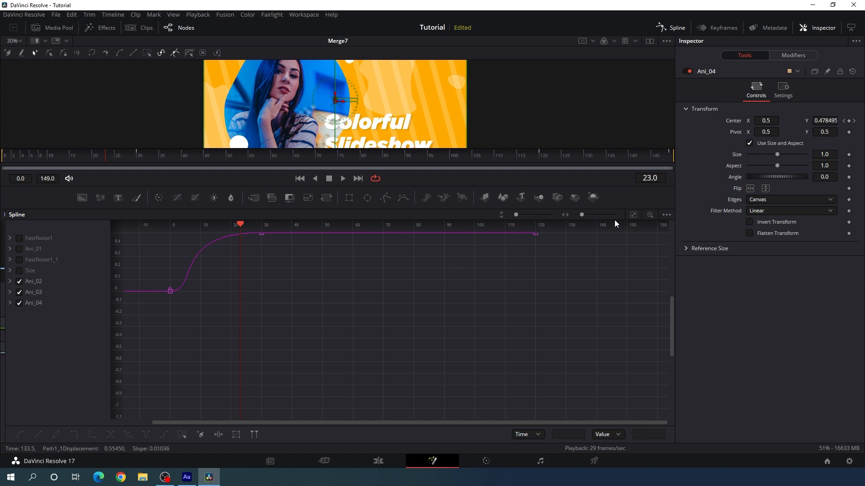
left_click(633, 215)
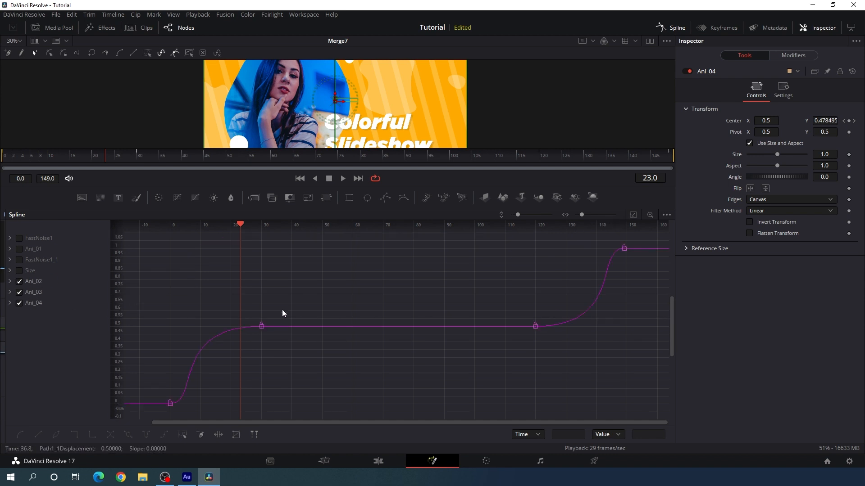
left_click_drag(110, 158, 28, 160)
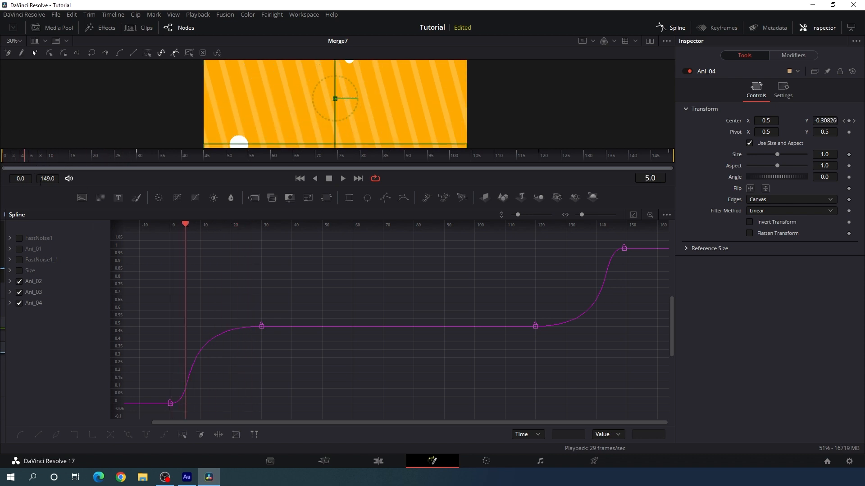
left_click_drag(291, 305, 187, 407)
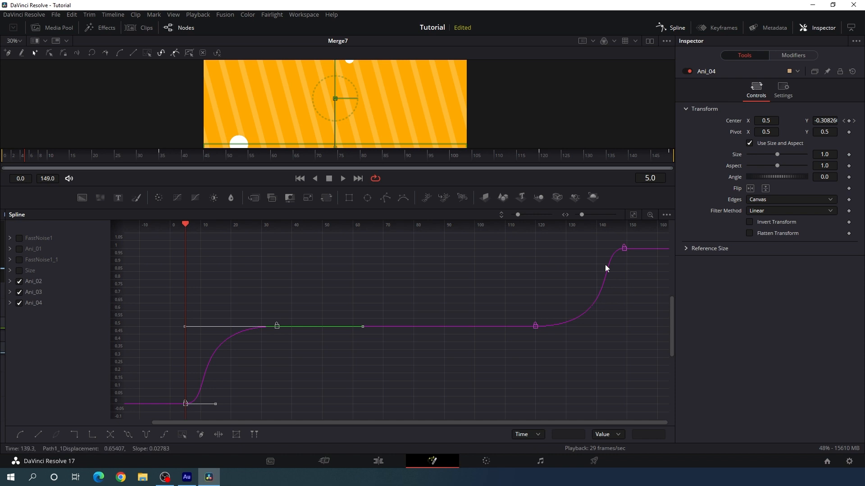
left_click_drag(535, 161, 520, 160)
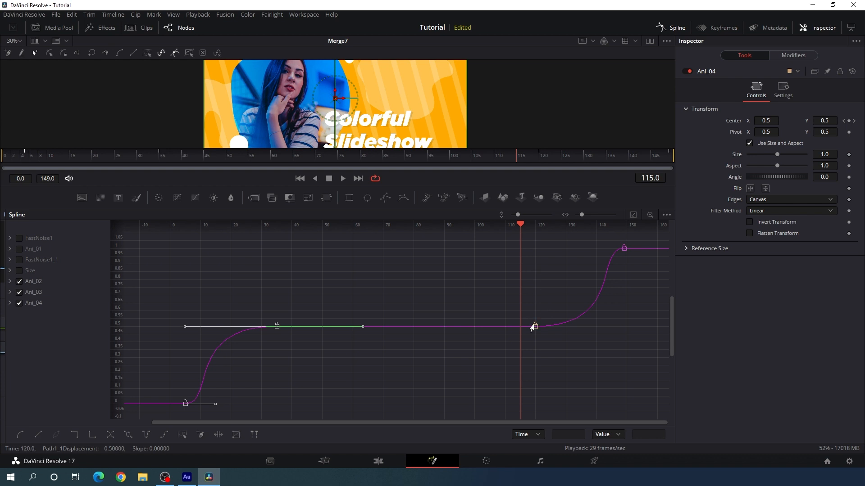
left_click_drag(633, 242, 518, 329)
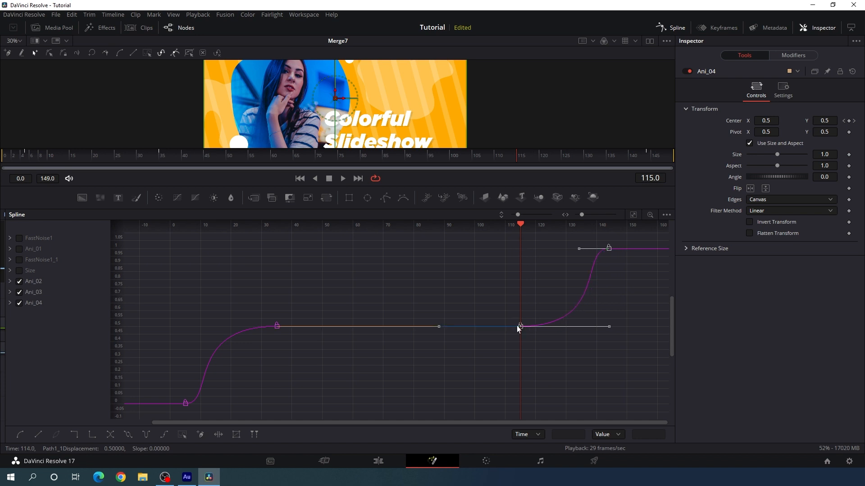
Hide Ani_02's spline, then shift the exit keyframes of Ani_03 and Ani_04 to start at frame 110 and their entry keyframes at frame 10
left_click(20, 282)
left_click_drag(512, 159, 496, 159)
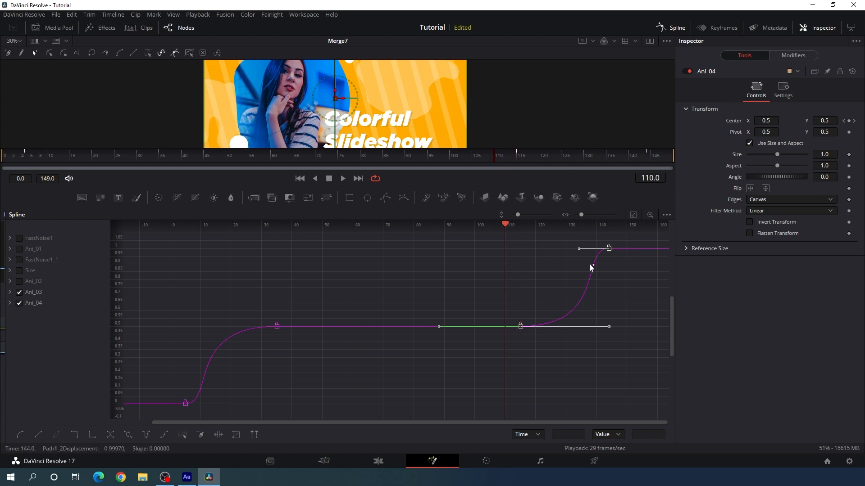
left_click_drag(520, 326, 504, 328)
left_click_drag(504, 224, 185, 250)
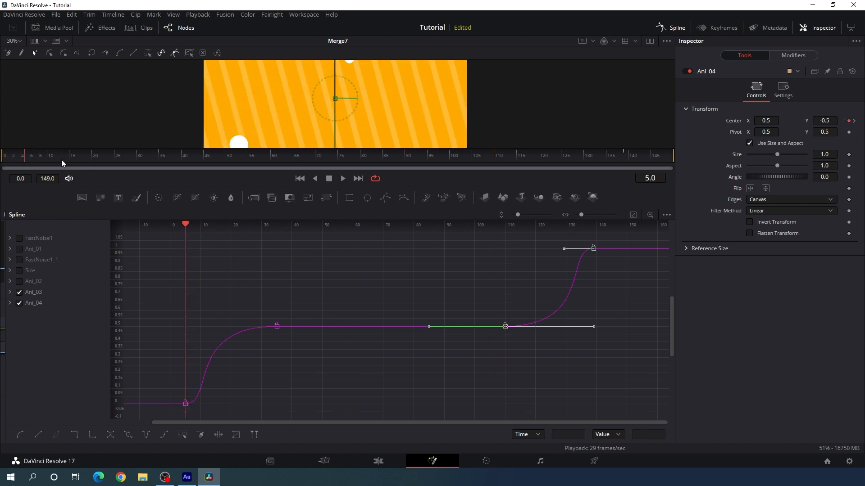
left_click(46, 161)
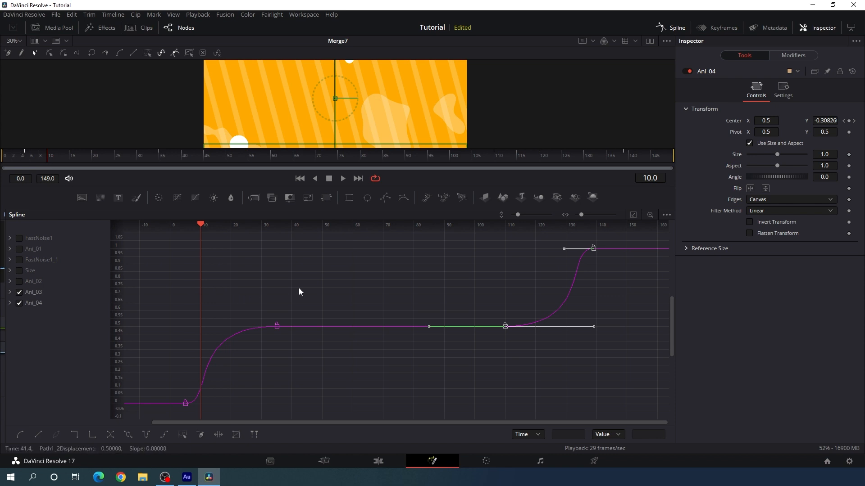
left_click_drag(300, 289, 201, 405)
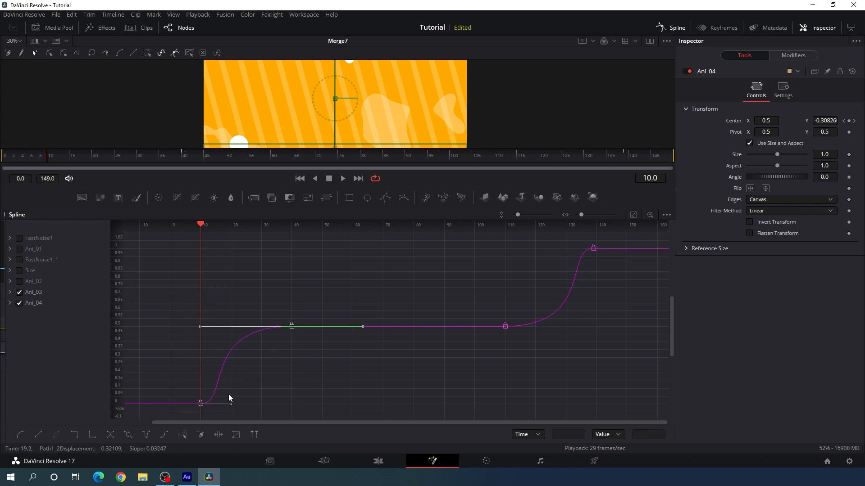
Hide Ani_03's spline, then shift Ani_04's entry keyframes to start at frame 15 and its exit keyframes at frame 105
left_click(19, 293)
left_click(64, 160)
left_click_drag(64, 160, 70, 162)
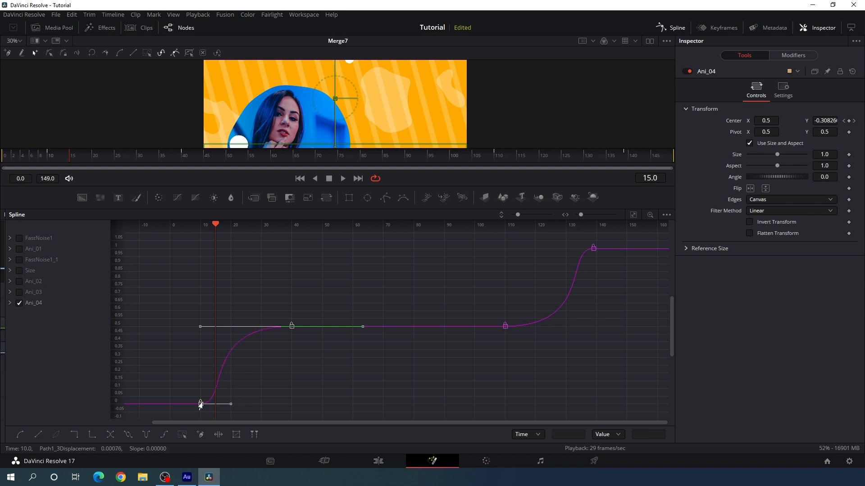
left_click_drag(201, 404, 216, 405)
left_click_drag(216, 224, 504, 263)
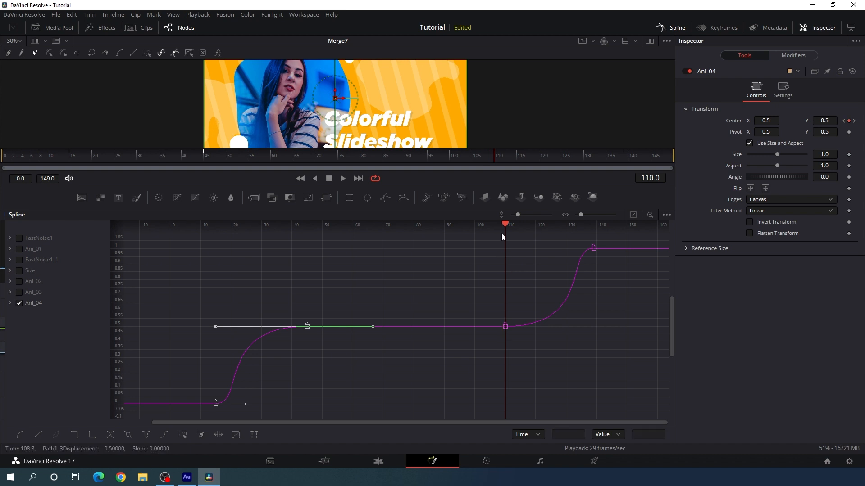
left_click_drag(495, 157, 473, 159)
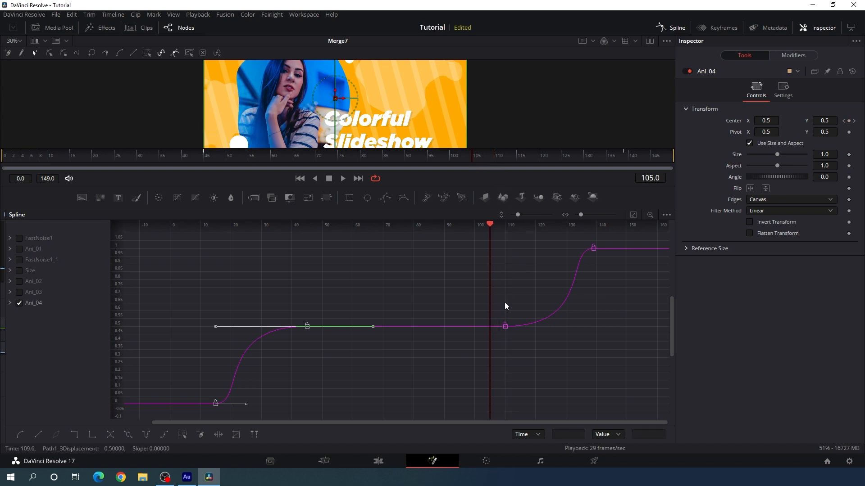
left_click_drag(601, 242, 490, 329)
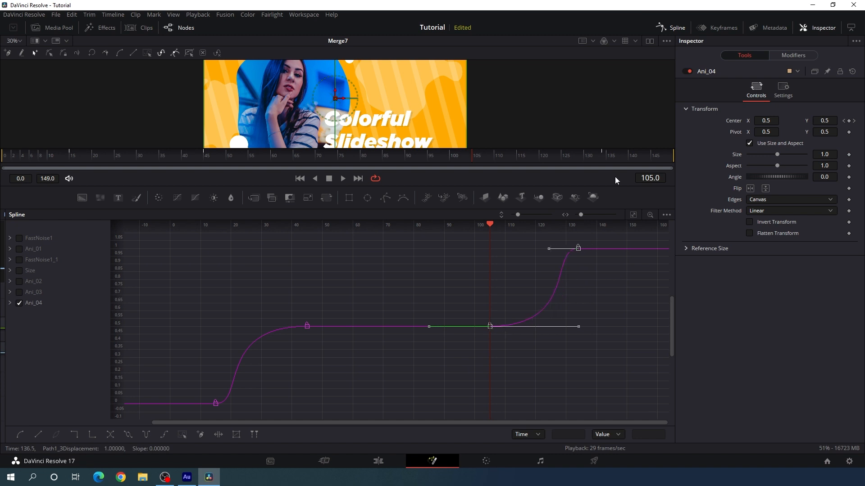
Close the Spline editor, enlarge the viewer, and play the staggered entrance from the early frames
left_click(671, 28)
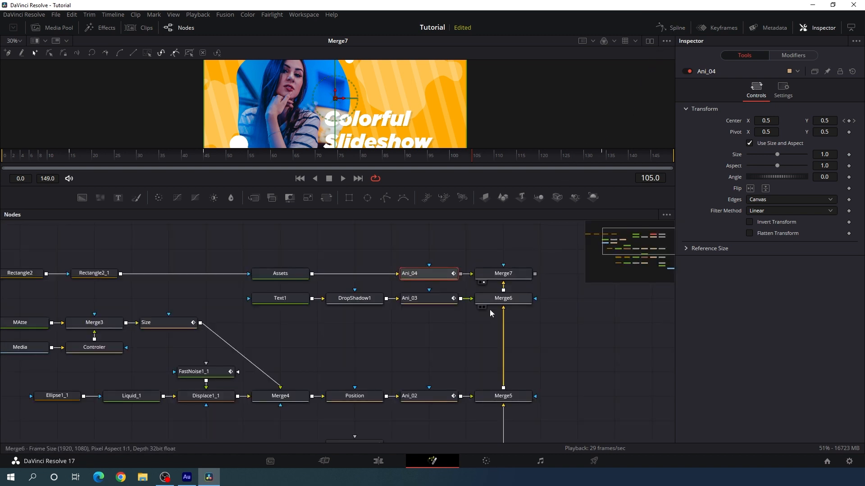
left_click(448, 344)
left_click_drag(334, 186, 331, 283)
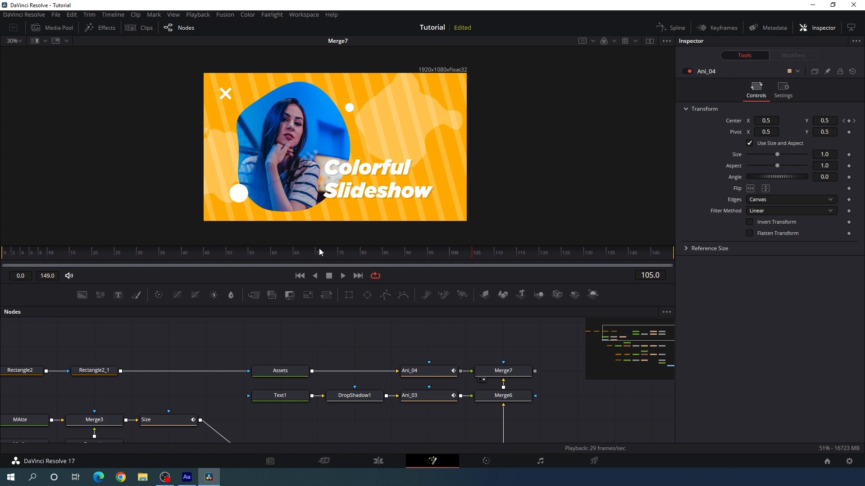
left_click_drag(319, 251, 36, 260)
key("space")
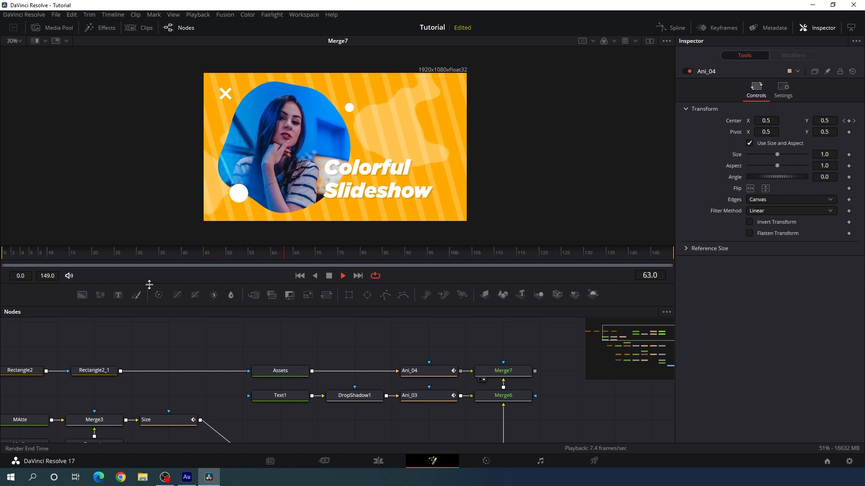
key("space")
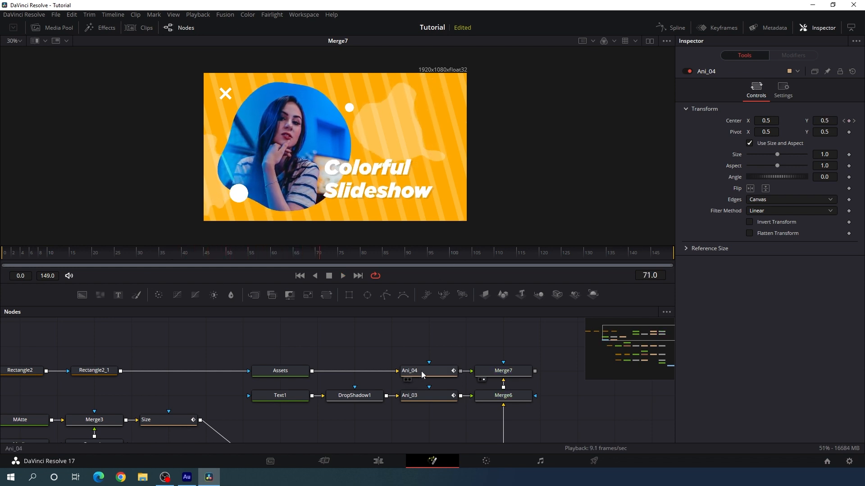
Play the composition from frame 0, scrub ahead to review the exit animation, and fit the image to the viewer
mouse_move(428, 375)
left_mouse_down()
mouse_move(427, 351)
mouse_move(428, 372)
left_mouse_up()
left_click(428, 350)
left_click(295, 275)
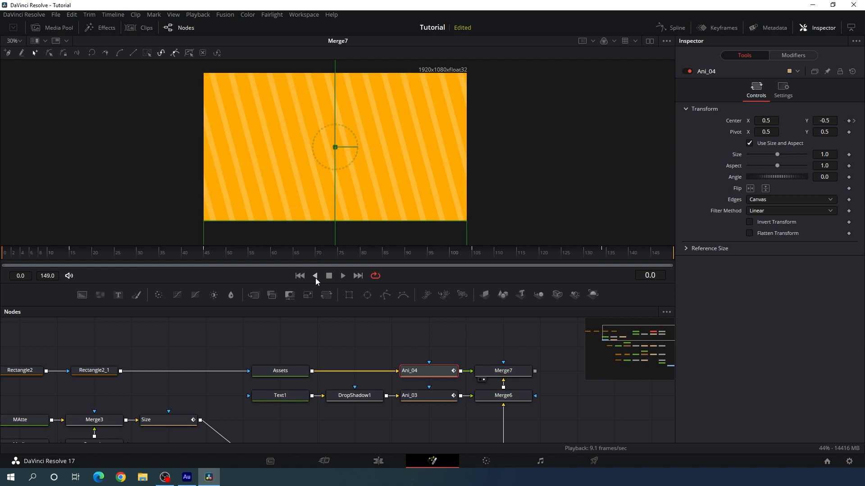
key("space")
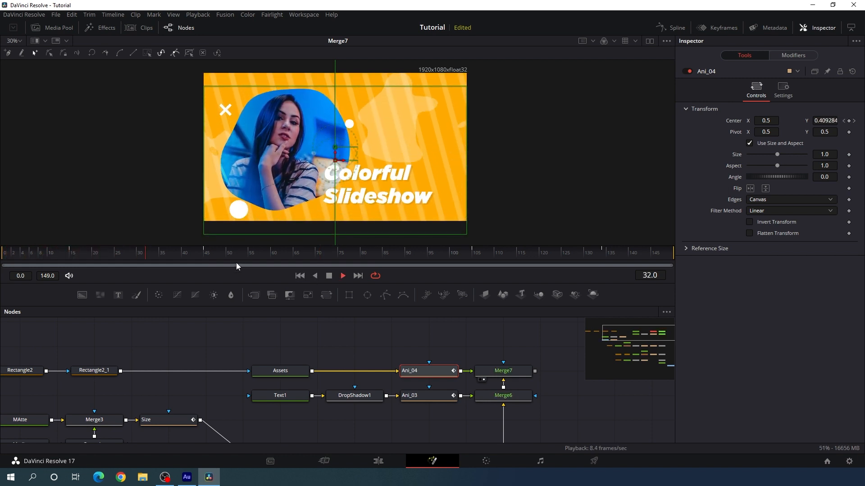
left_click(253, 252)
left_click_drag(253, 253, 504, 266)
left_click(20, 42)
left_click(18, 56)
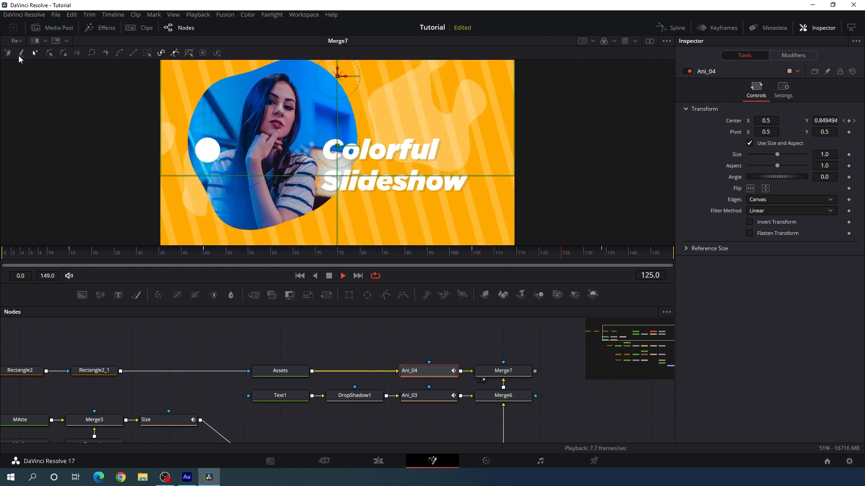
Connect Merge7's output to MediaOut1 and place MediaOut1 beside Merge7 in the node graph
left_click_drag(545, 378, 397, 328)
left_click_drag(470, 396, 406, 327)
left_click_drag(472, 392, 434, 342)
left_click_drag(444, 391, 429, 339)
left_click_drag(433, 375, 410, 329)
left_click_drag(314, 397, 440, 362)
left_click_drag(284, 344, 307, 345)
Switch to the Edit page and play the Fusion Composition clip on the timeline to review the animation
left_click(380, 462)
left_click(412, 377)
key("space")
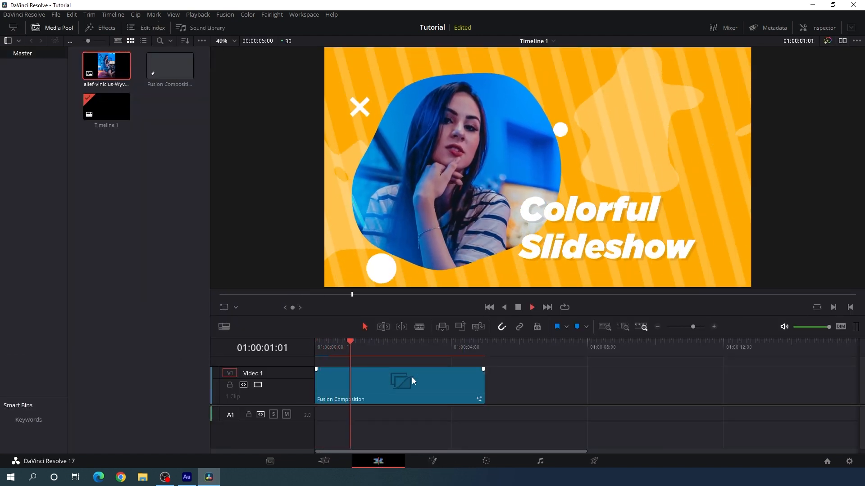
left_click(411, 350)
left_click_drag(413, 350, 395, 348)
key("space")
key("space")
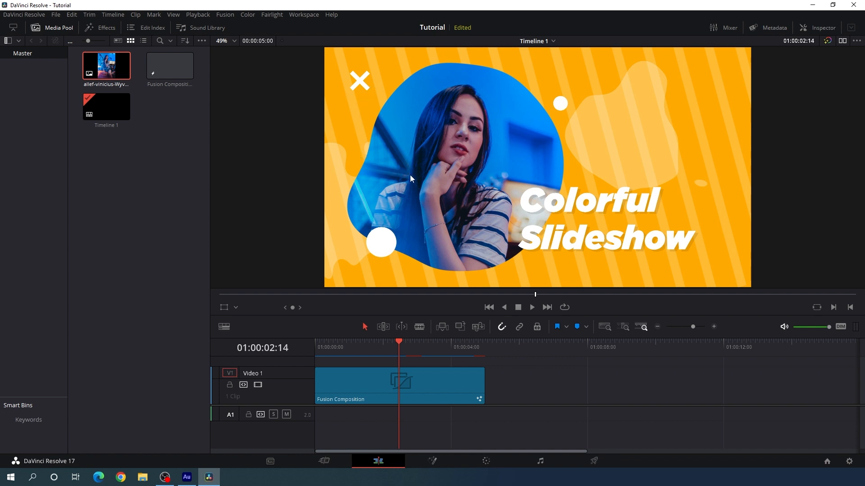
On the Fusion page, copy the DropShadow1 node and paste it between Assets and Ani_04
left_click(435, 461)
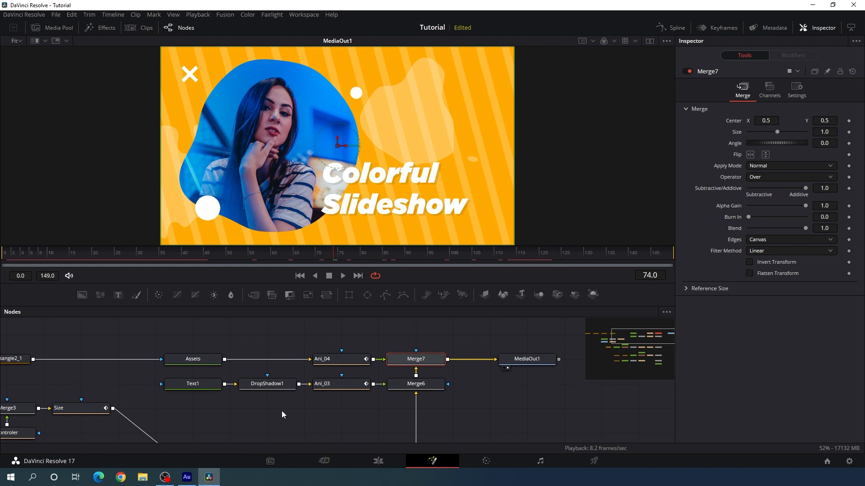
left_click(263, 386)
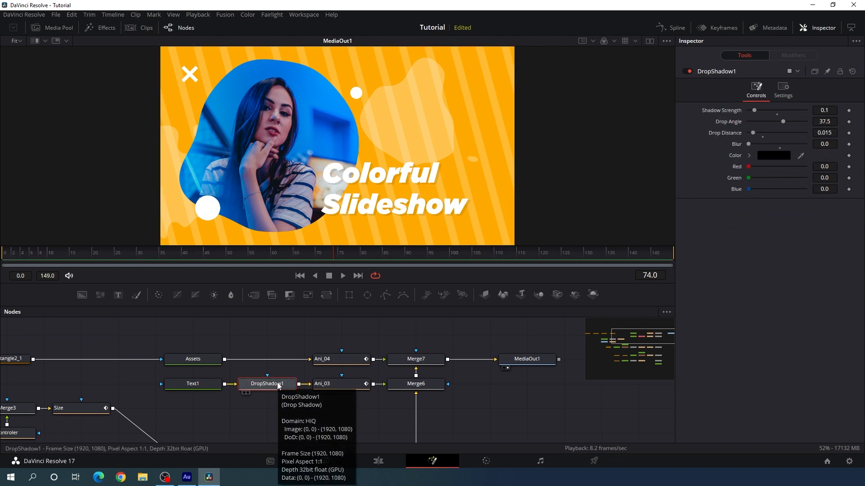
left_click(204, 361)
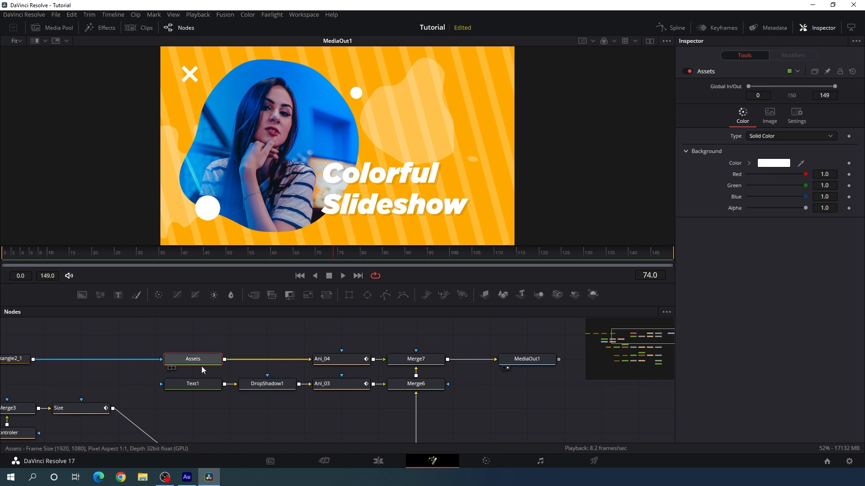
key("ctrl+v")
scroll(188, 93, "up", 2)
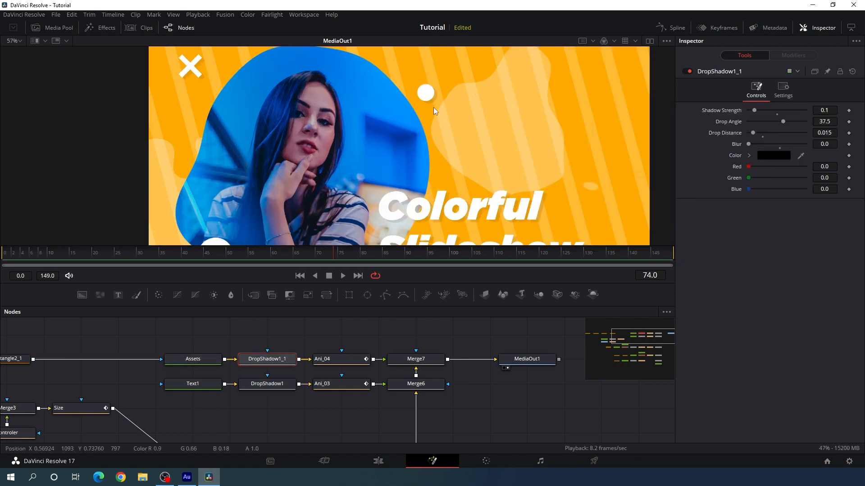
Return to the Edit page and paste a copy of the Fusion Composition clip at 01:00:05:00 on Video 1
left_click(379, 460)
left_click_drag(404, 342, 442, 351)
left_click(407, 374)
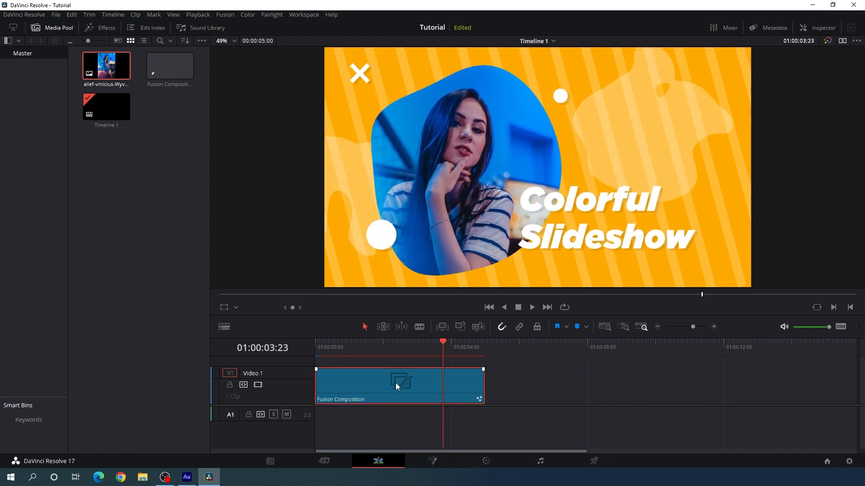
left_click(484, 350)
left_click(510, 377)
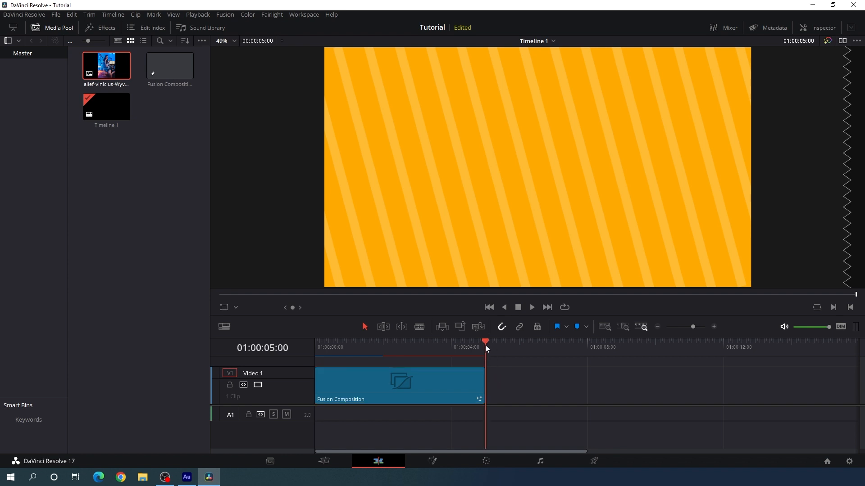
key("ctrl+v")
Open the second Fusion Composition clip in Fusion at frame 71 and change the Text1 title to "DaVinci" and "Resolve 17" on two lines
mouse_move(577, 351)
left_mouse_down()
mouse_move(529, 353)
mouse_move(566, 351)
left_mouse_up()
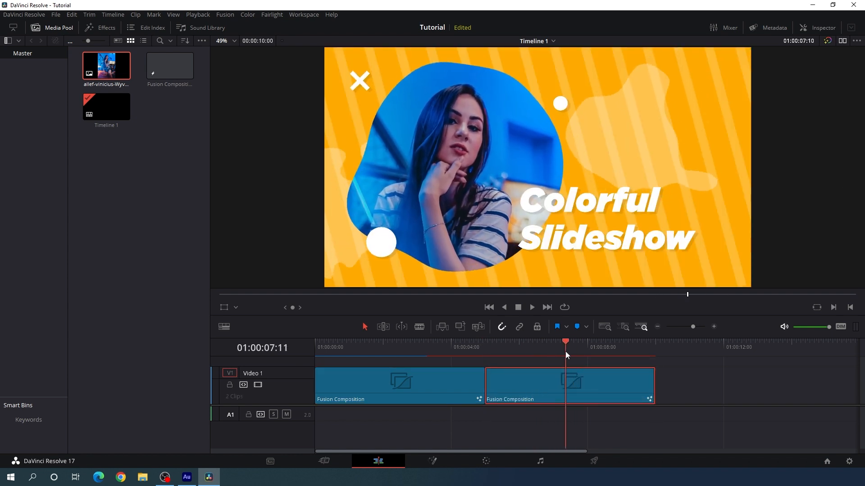
left_click(441, 460)
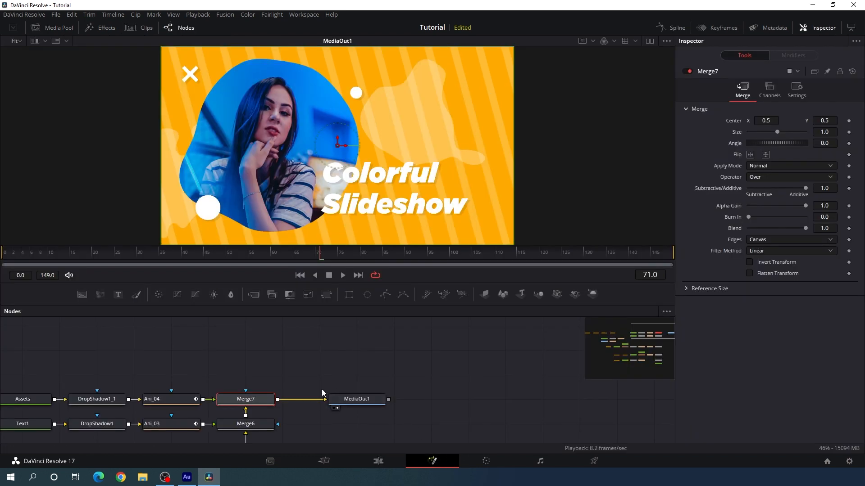
left_click_drag(322, 389, 452, 332)
left_click_drag(352, 402, 443, 388)
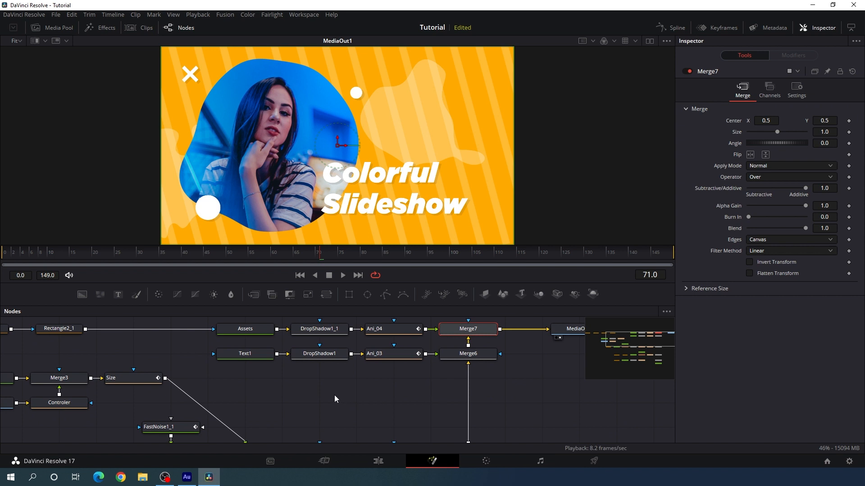
left_click(246, 355)
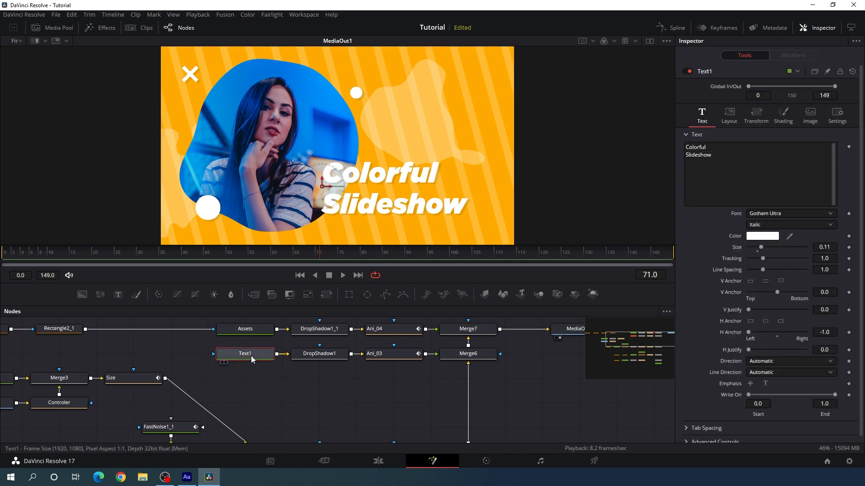
left_click(692, 188)
key("ctrl+a")
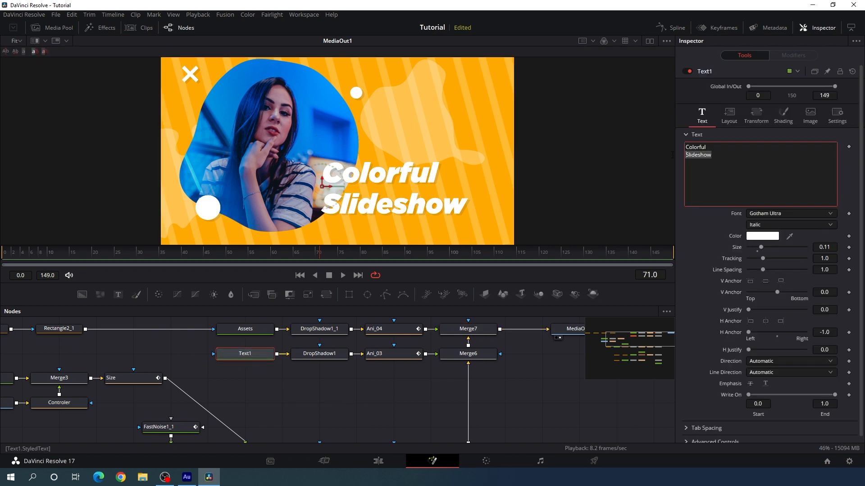
type("DaVinci")
key("Return")
type("Resolve 17")
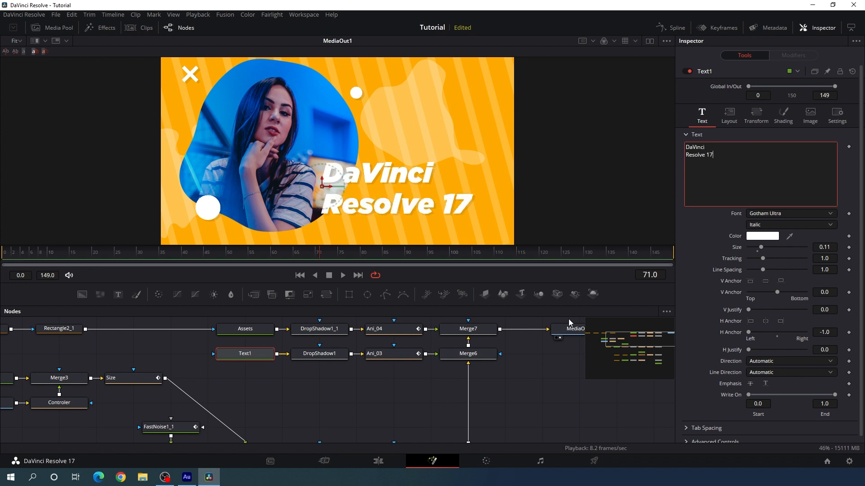
Change the Background1 node's color to bright blue, #00aaff
left_click_drag(413, 405, 398, 325)
left_click(460, 388)
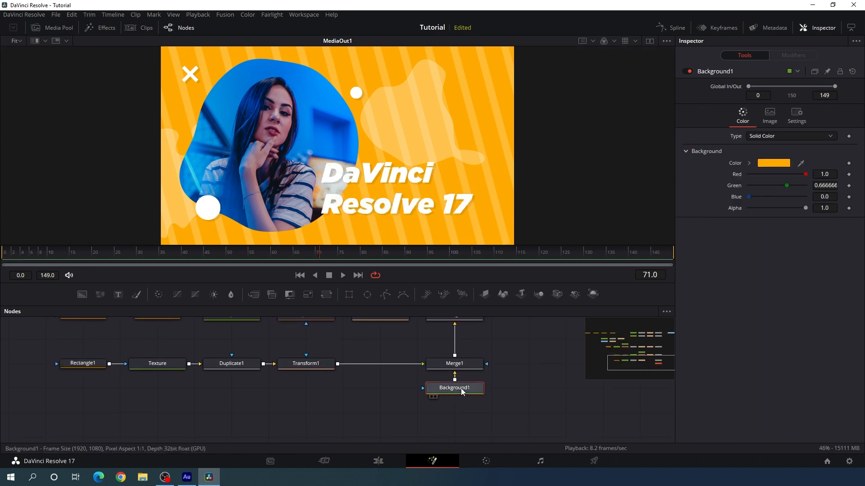
left_click(771, 166)
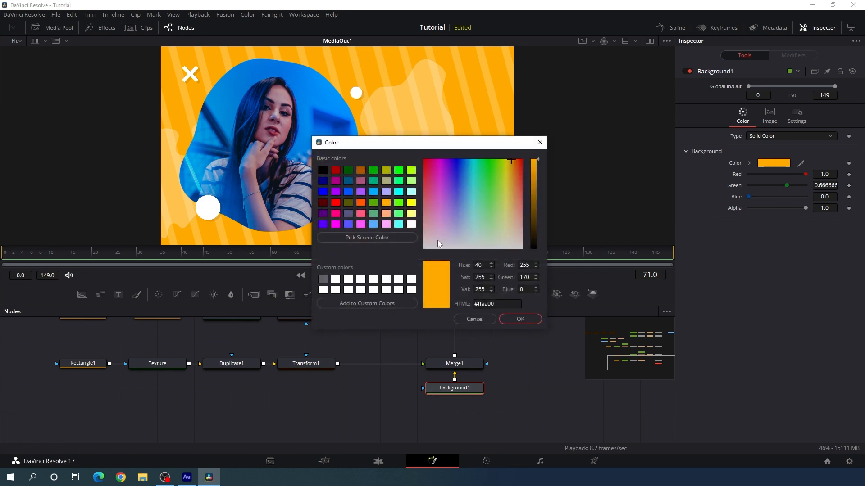
left_click(374, 194)
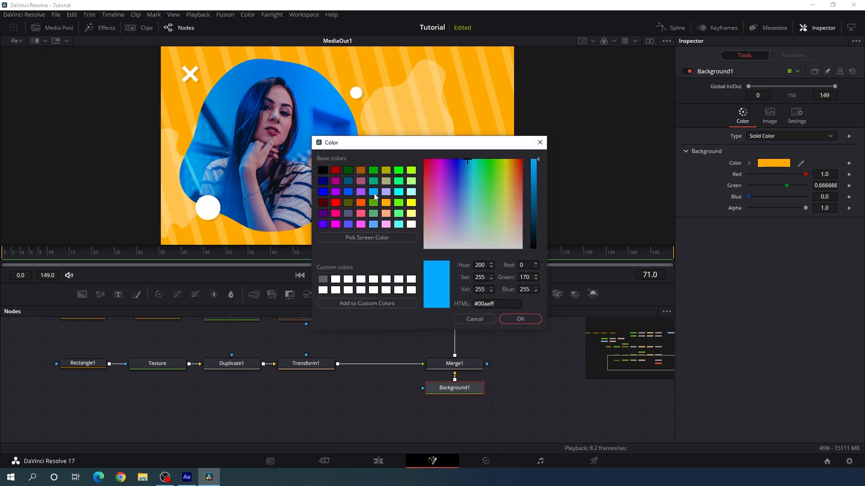
left_click(521, 318)
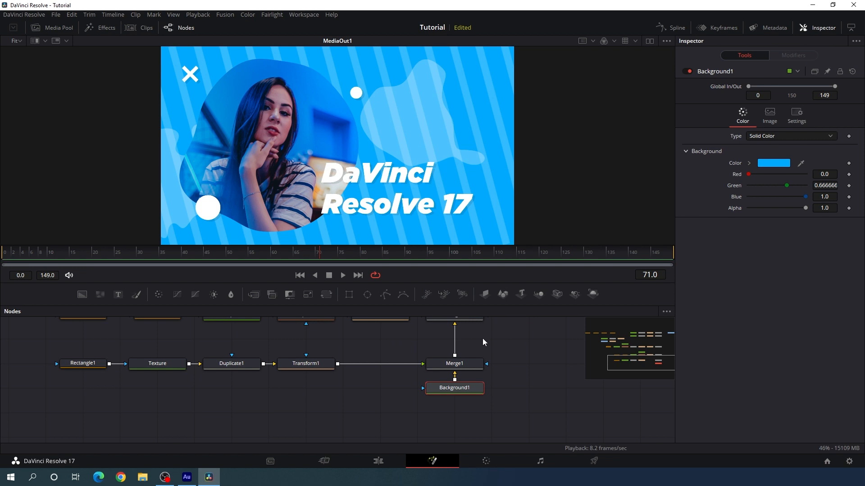
Delete the Media node that feeds Controler in the second slide's node graph
left_click_drag(376, 357, 337, 408)
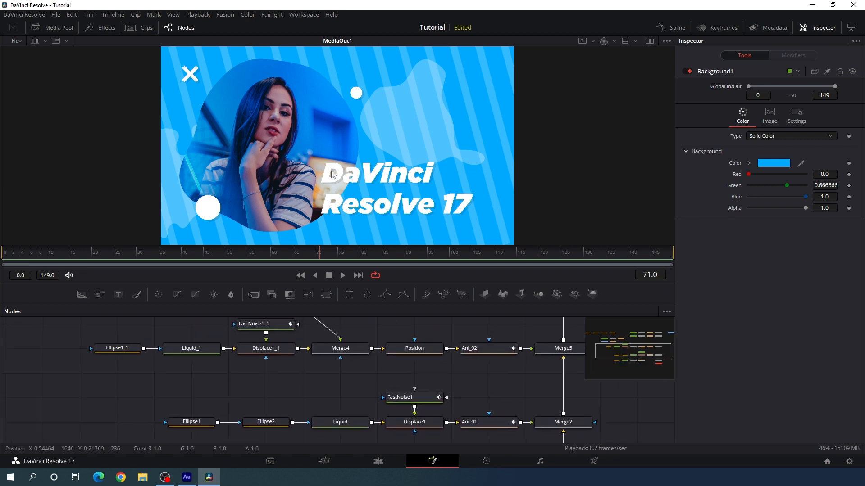
left_click_drag(351, 354, 515, 419)
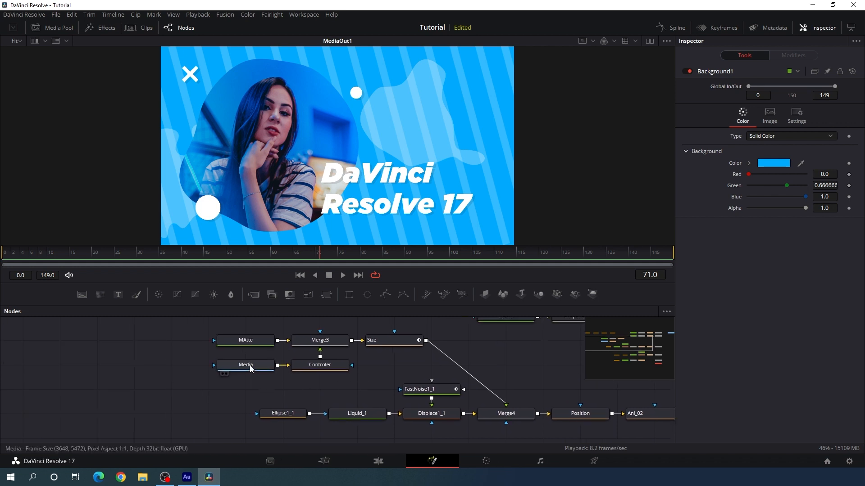
left_click(249, 368)
key("Delete")
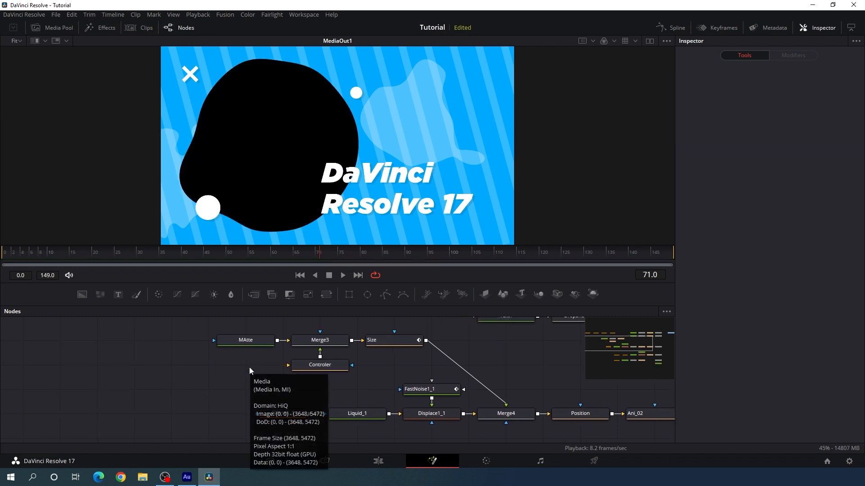
Import the portrait photo with the red background from the Downloads folder into the Media Pool
left_click(54, 25)
right_click(106, 123)
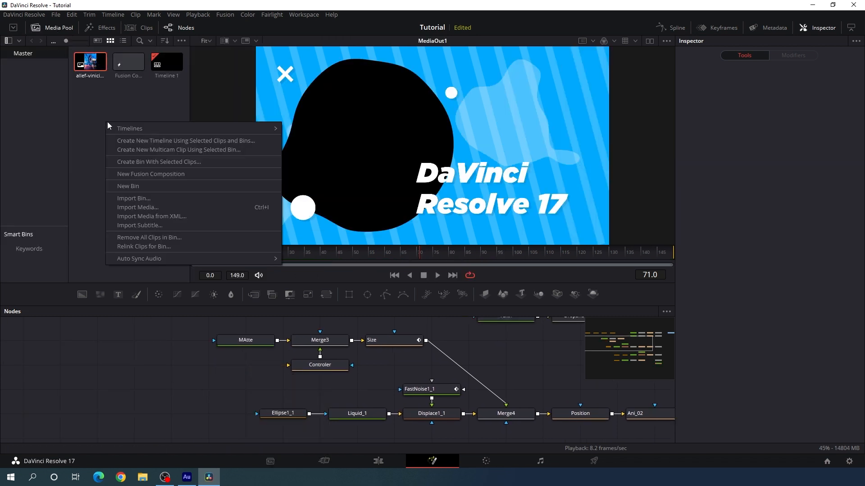
left_click(148, 208)
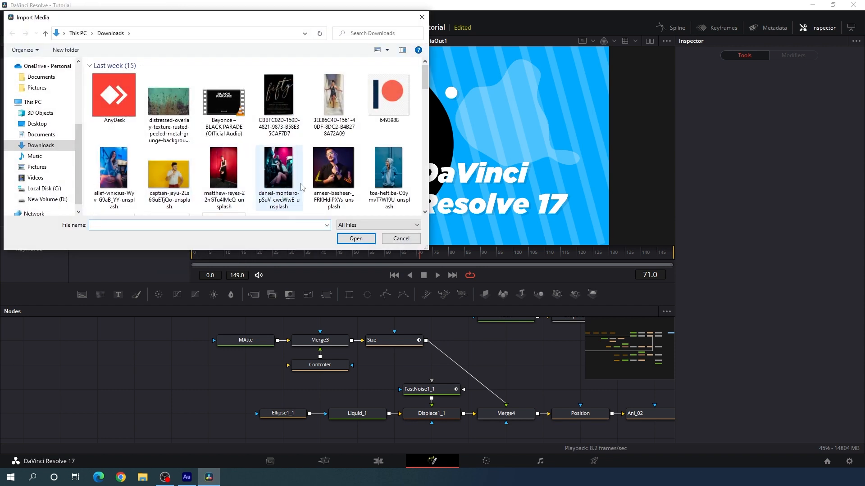
left_click(228, 189)
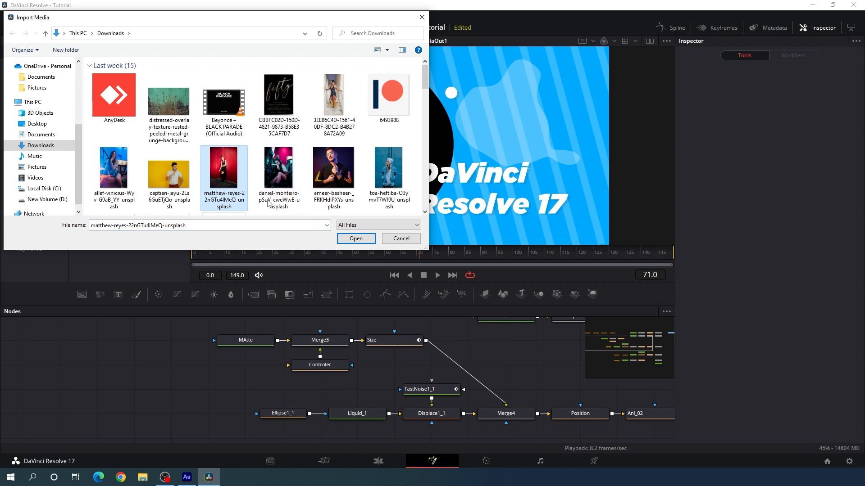
left_click(355, 239)
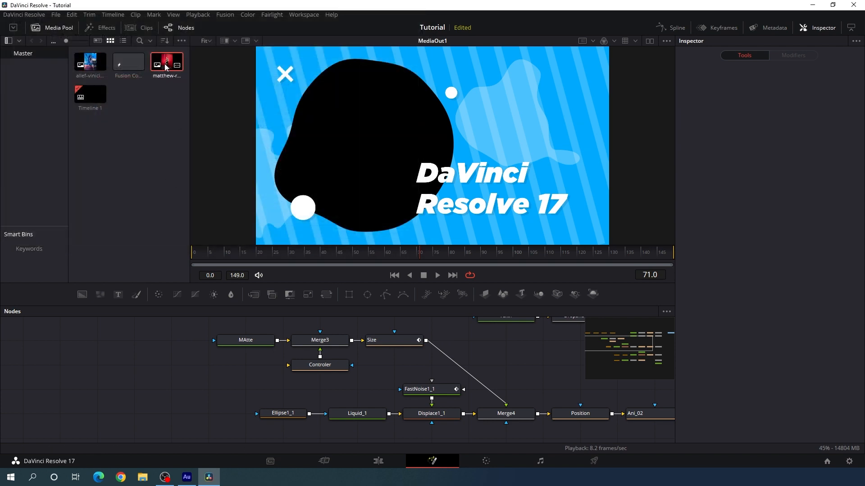
Add the new red portrait photo to the node graph, rename its node Media, and connect it to Controler
left_click_drag(166, 66, 230, 364)
left_click(255, 365)
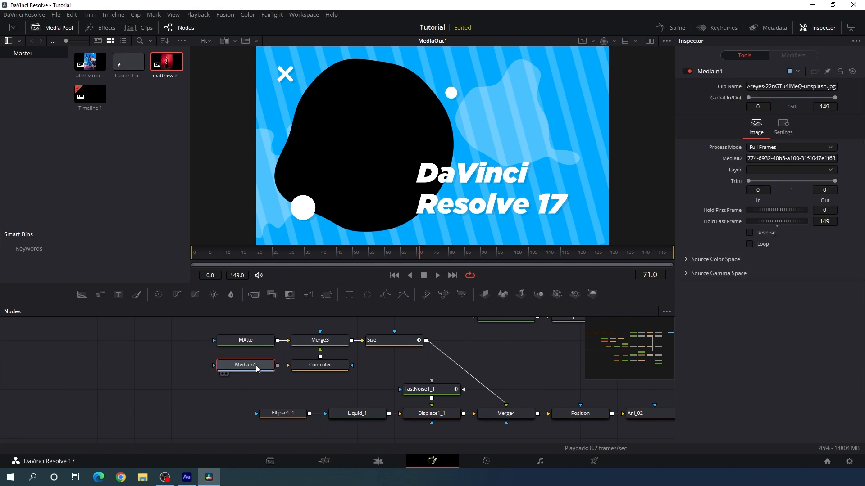
key("F2")
key("BackSpace")
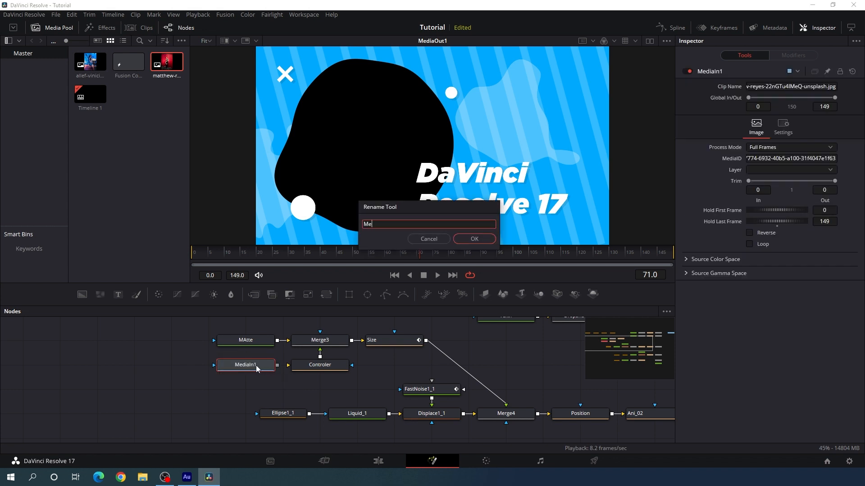
type("Media")
key("Return")
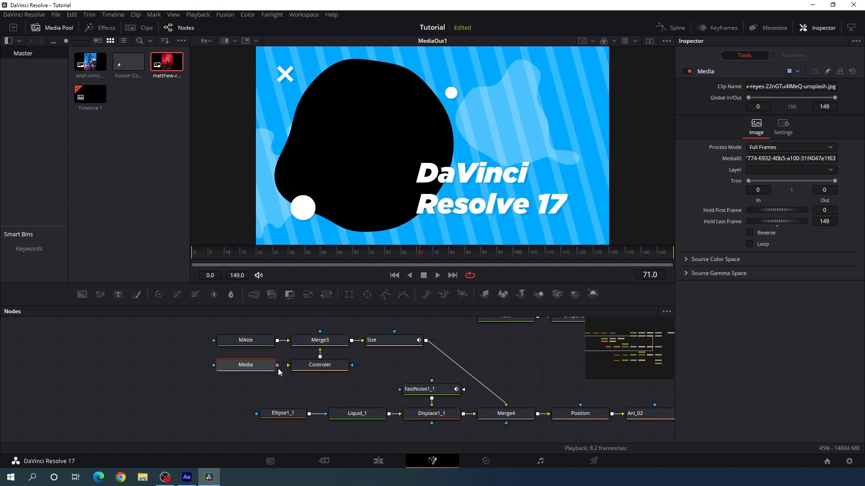
left_click_drag(277, 368, 333, 370)
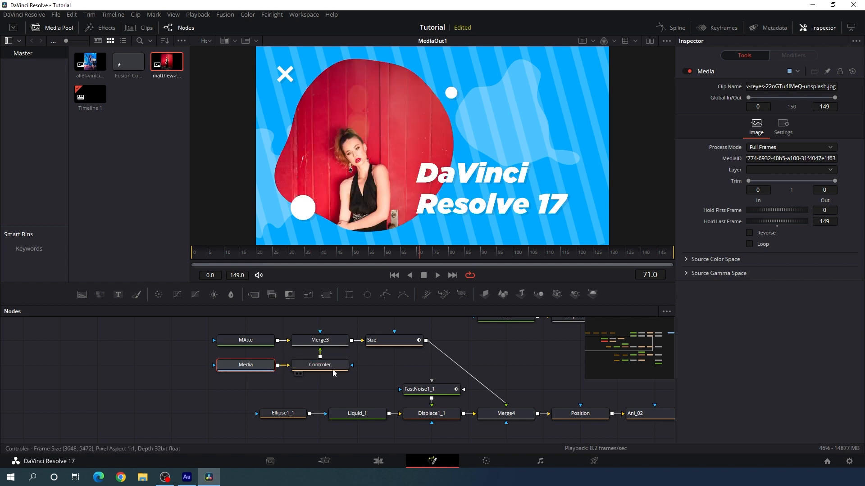
Reframe the photo inside the liquid mask by setting Controler's size to 0.94 and its center to about X 0.412, Y 0.461
left_click(325, 366)
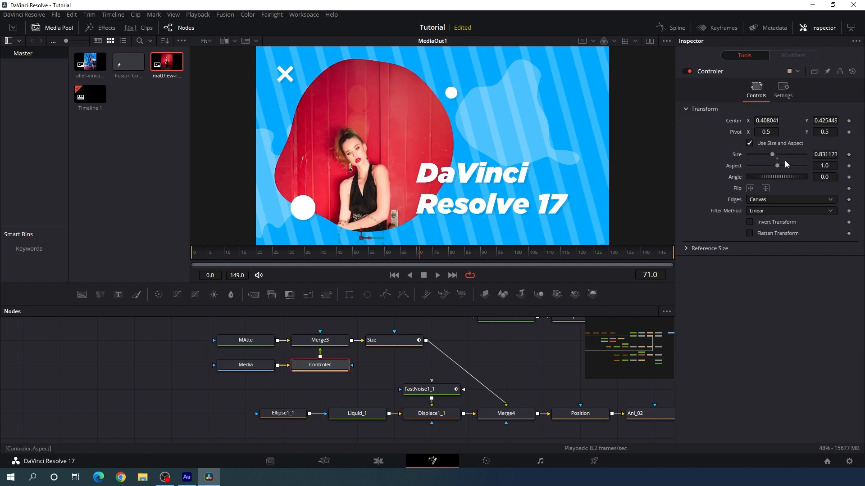
left_click_drag(772, 156, 763, 156)
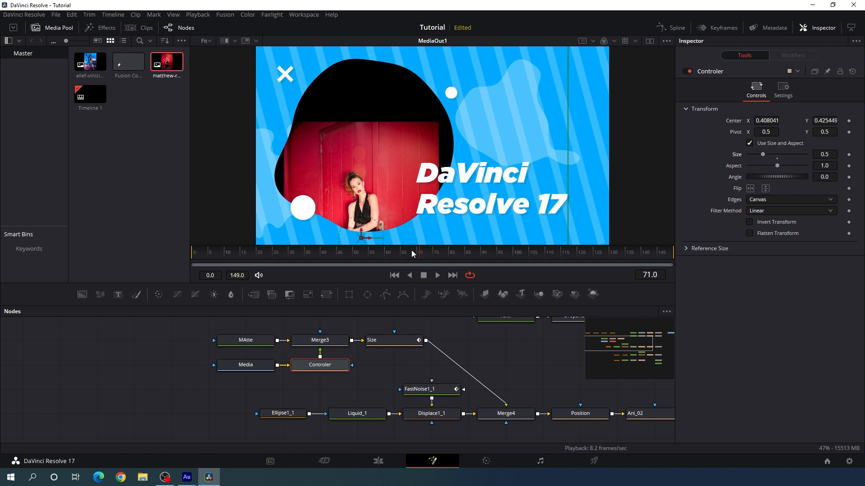
left_click_drag(363, 239, 364, 192)
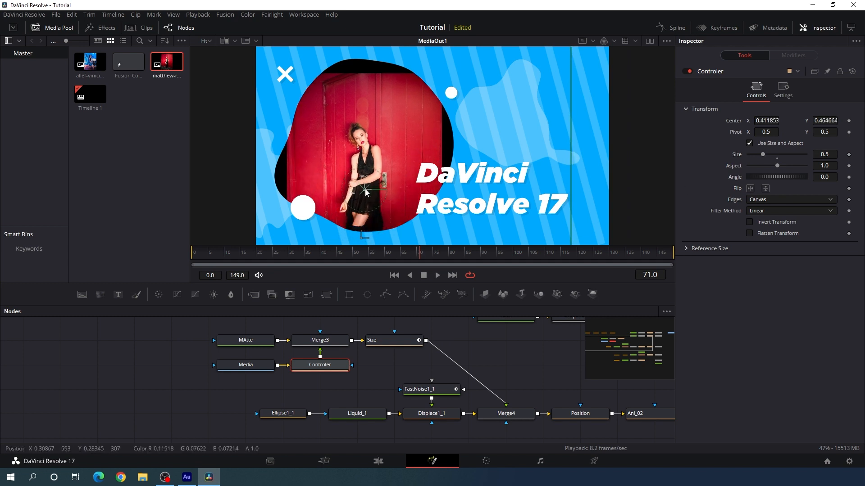
left_click_drag(762, 154, 775, 157)
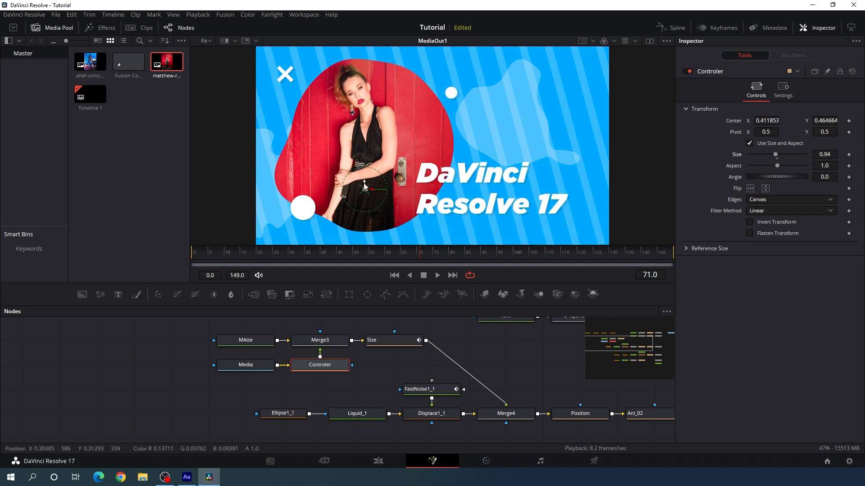
left_click_drag(364, 183, 366, 187)
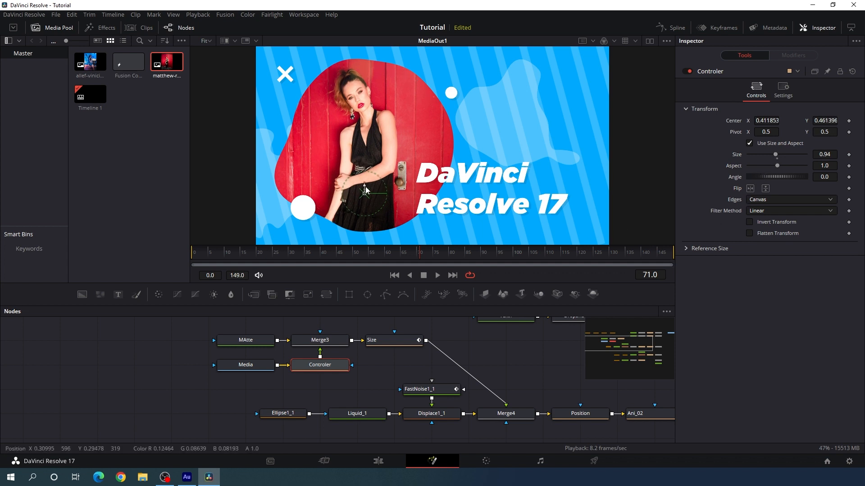
left_click(485, 349)
Switch to the Edit page and review the transition between the two slides, stopping at 01:00:05:00
left_click(379, 462)
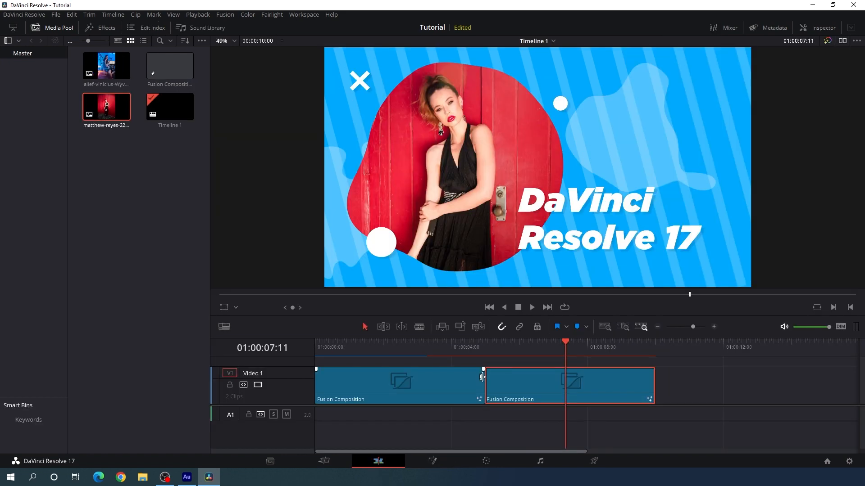
left_click_drag(371, 352, 486, 364)
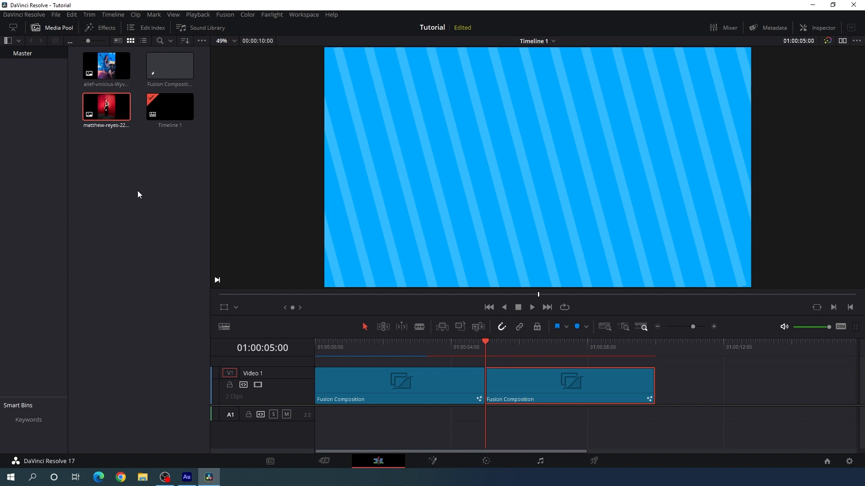
Create a new Fusion composition named Trans with a duration of 00:00:01:00 at 30 fps
right_click(132, 170)
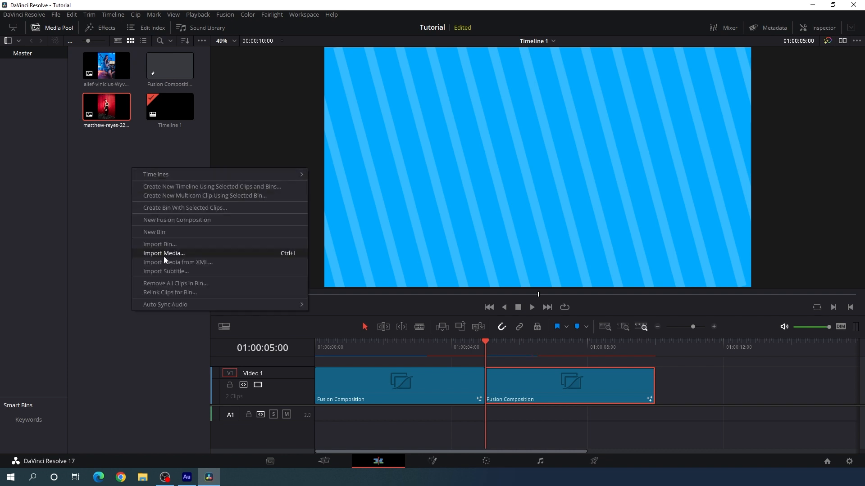
left_click(183, 221)
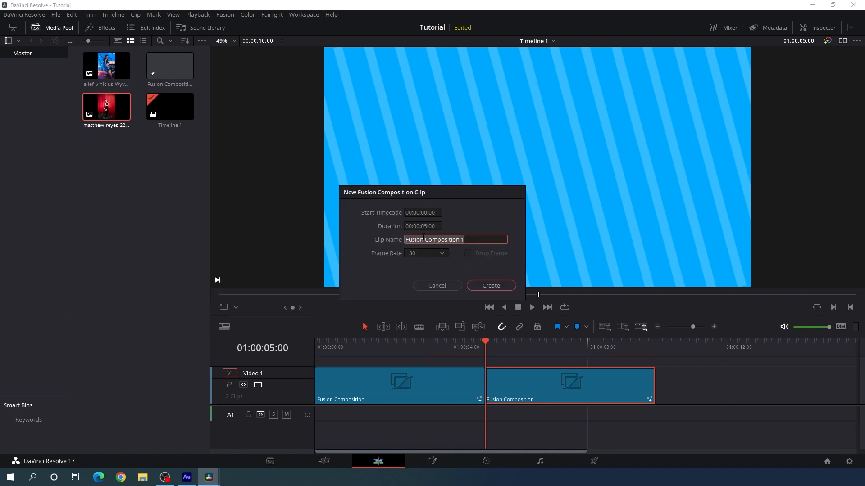
left_click(426, 227)
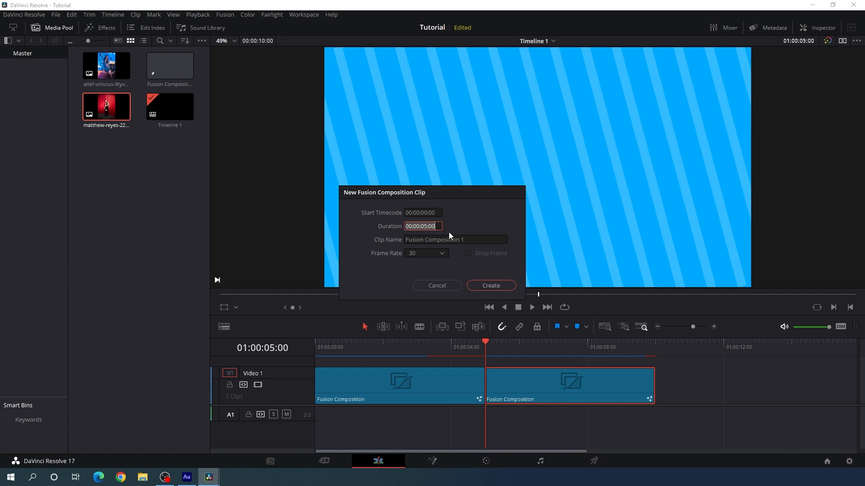
key("Left")
key("Left")
key("Tab")
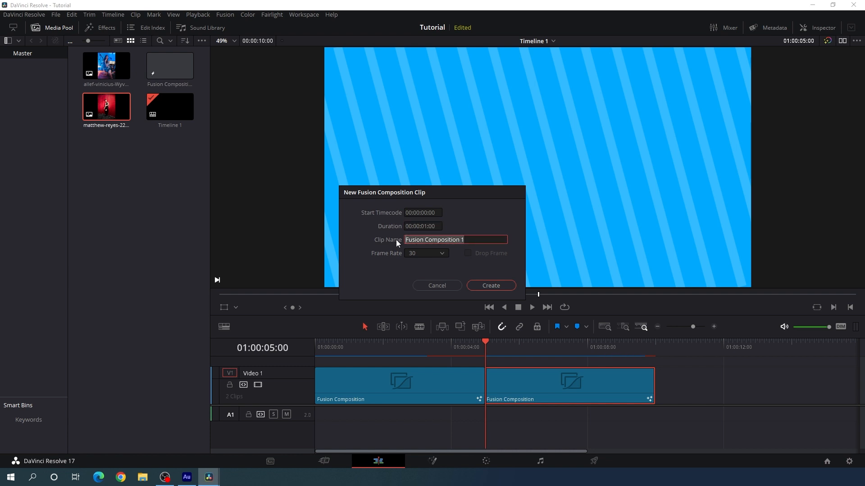
key("BackSpace")
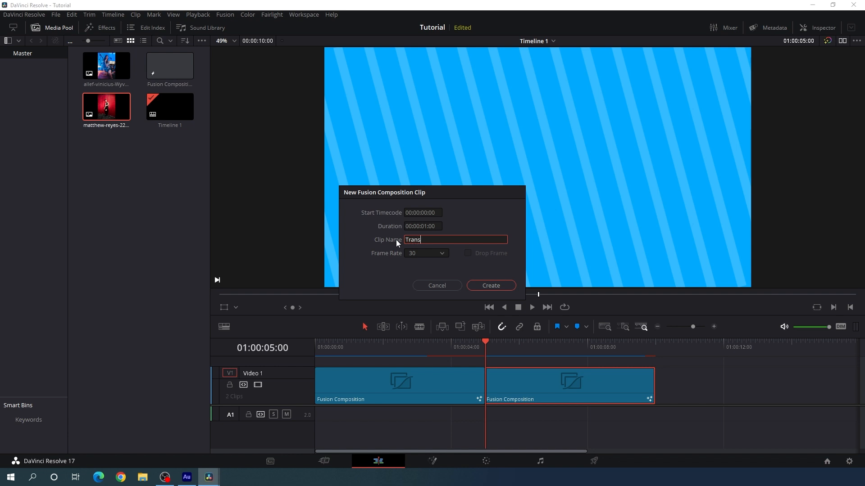
left_click(487, 285)
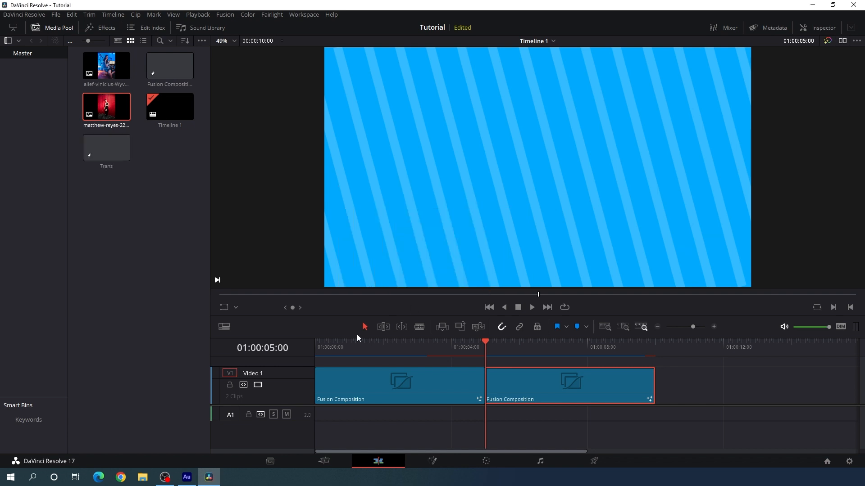
Reduce the video track height and place the Trans clip on track V2, centered over the cut between the two slides
left_click_drag(307, 369, 307, 391)
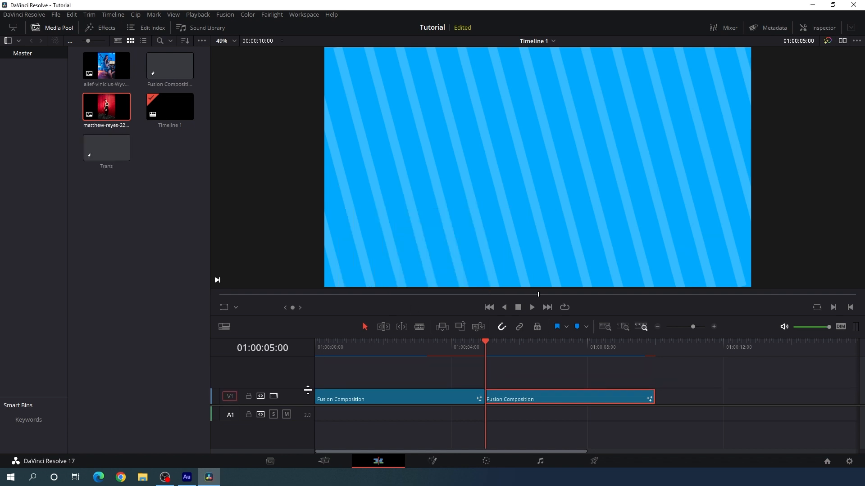
left_click(144, 284)
left_click_drag(106, 149, 483, 374)
scroll(288, 368, "up", 1)
left_click_drag(299, 359, 301, 382)
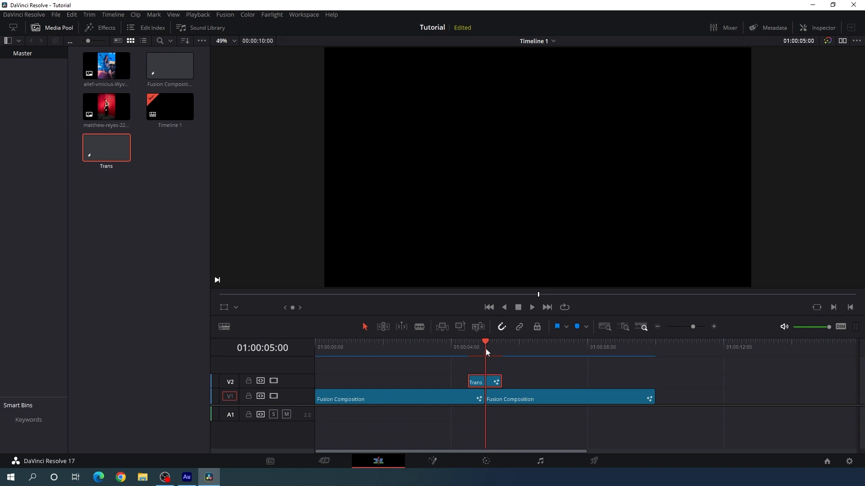
Open the Trans clip in Fusion, move MediaOut1 to the far right of the node graph, and enlarge the Nodes area
left_click(434, 462)
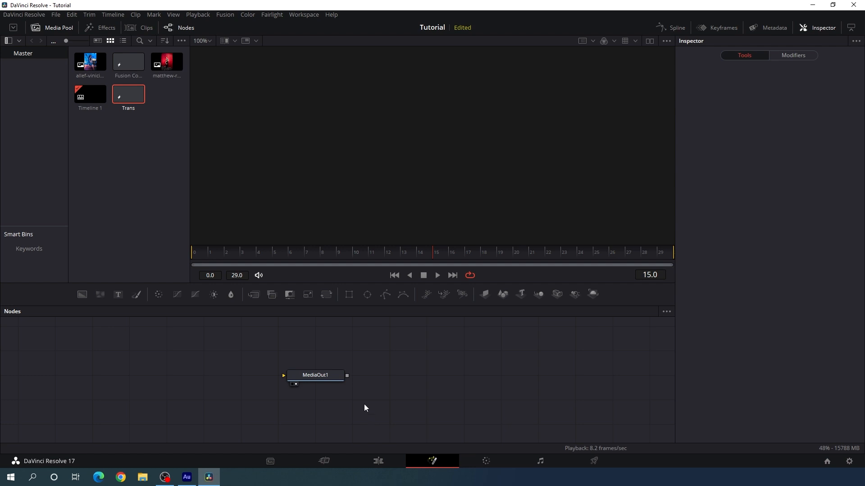
left_click_drag(313, 374, 609, 399)
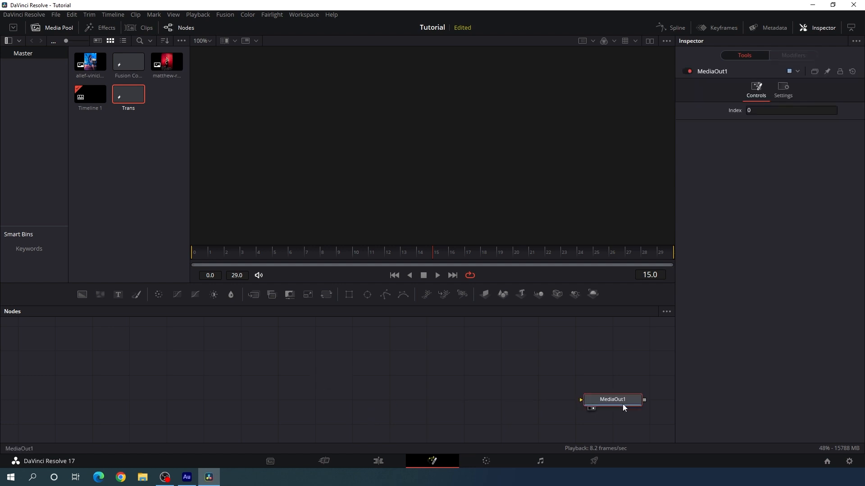
left_click(447, 389)
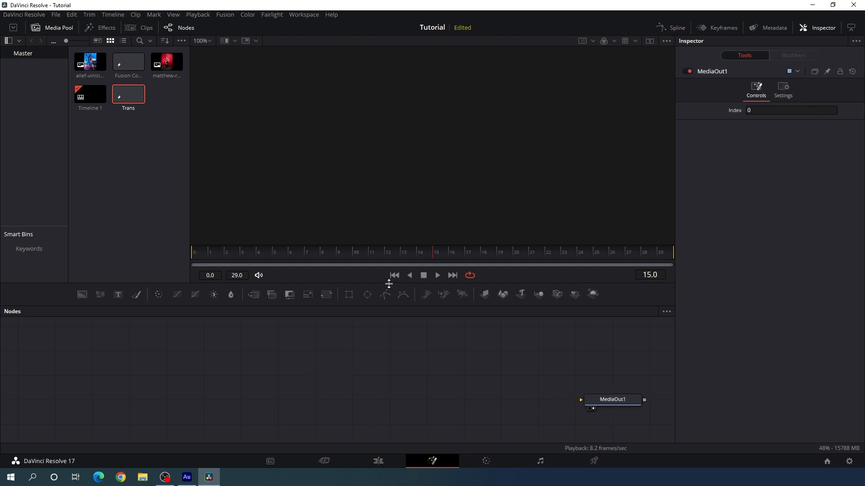
left_click_drag(389, 284, 381, 242)
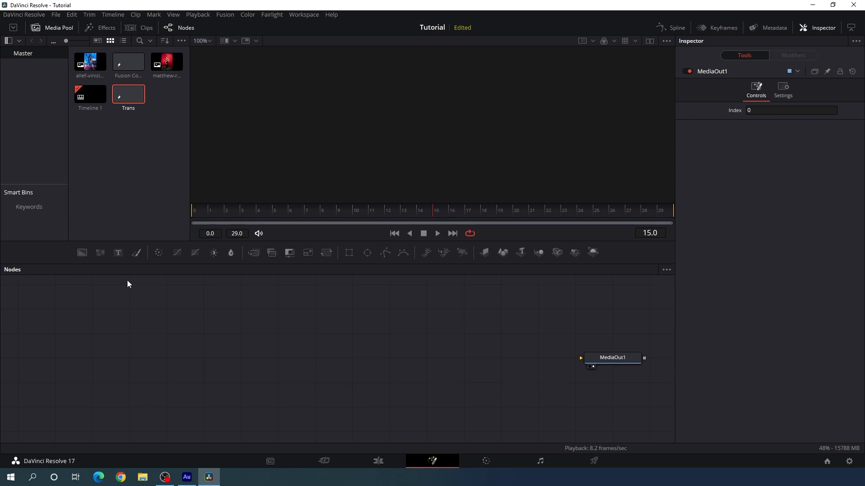
Add a Background node, show it in the viewer, color it white, and mask it with an Ellipse node
left_click_drag(82, 252, 341, 363)
key("1")
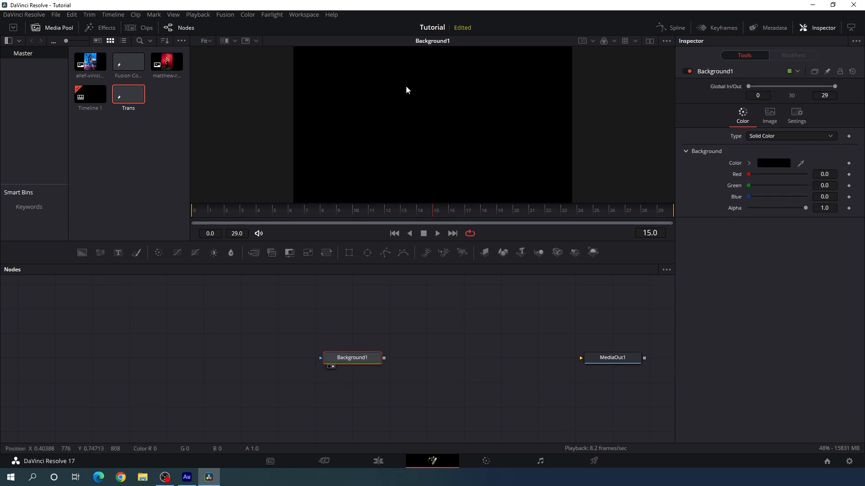
left_click(779, 162)
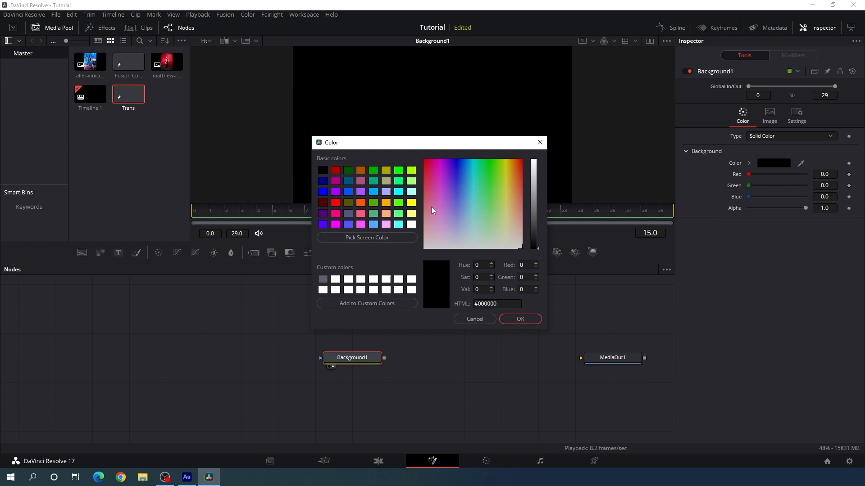
left_click(411, 224)
left_click(516, 318)
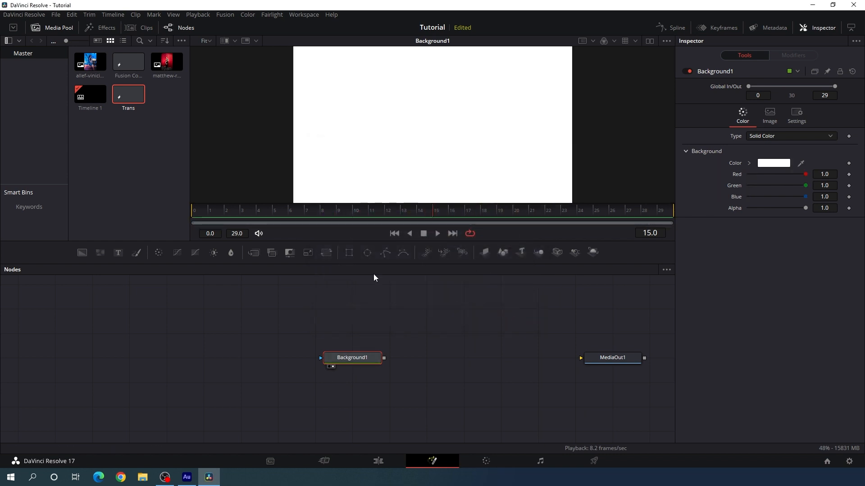
left_click(367, 252)
left_click_drag(352, 333, 241, 358)
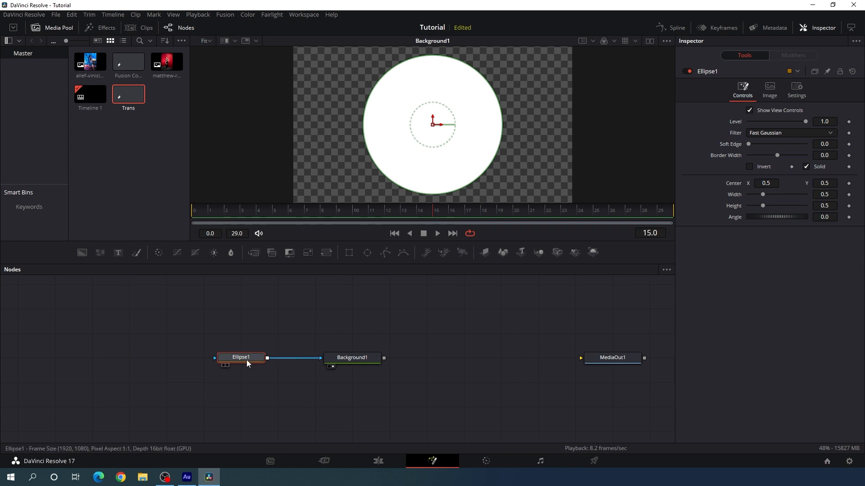
Animate the ellipse's center from about X -0.257, Y -0.279 at frame 0 to about X 1.206, Y 1.310 at frame 29
left_click_drag(465, 130, 605, 46)
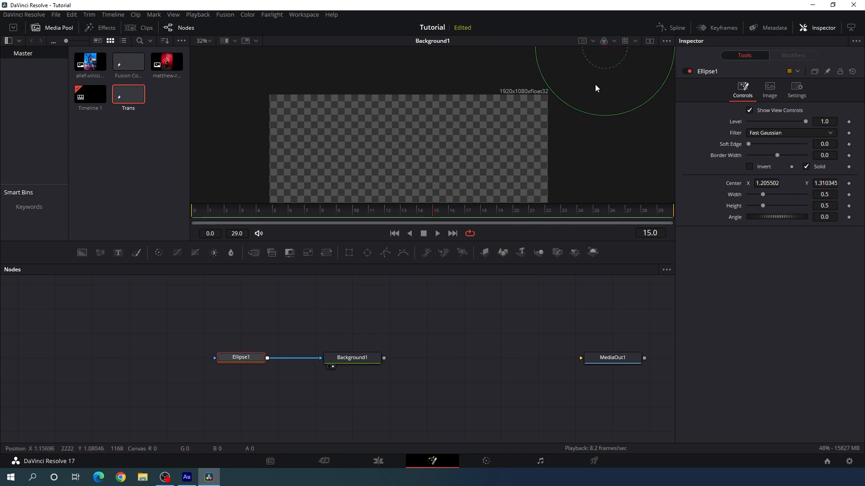
left_click_drag(633, 210, 699, 221)
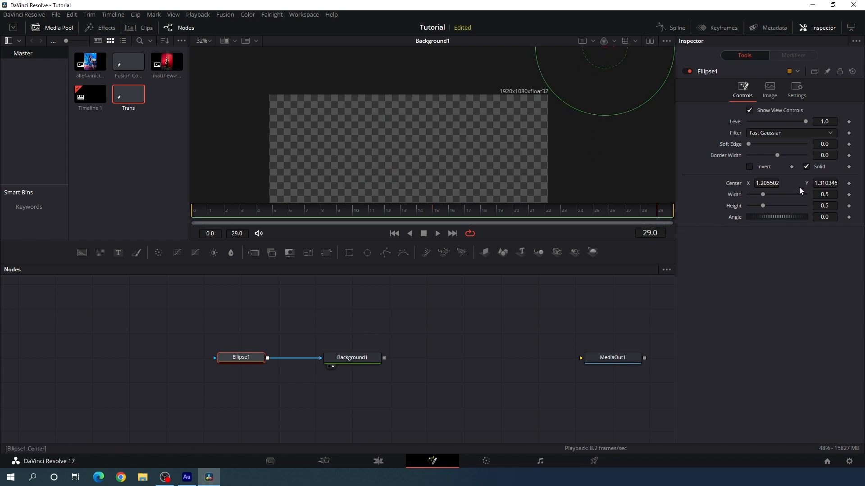
right_click(732, 187)
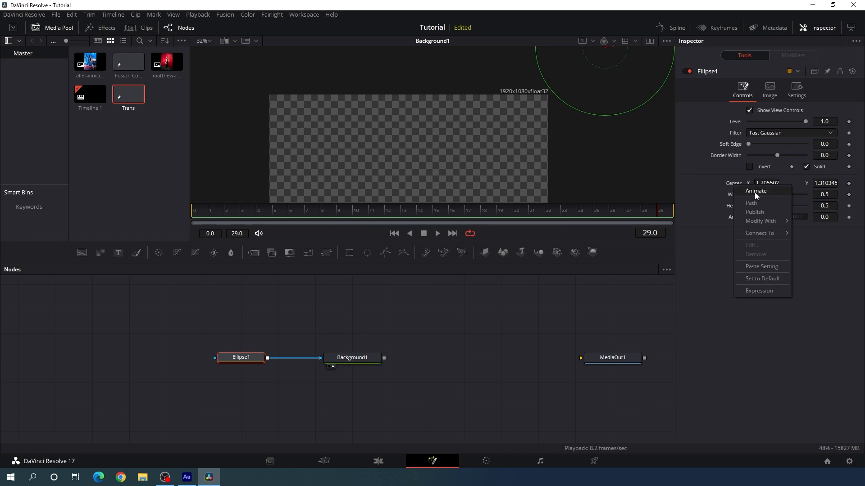
left_click(753, 191)
left_click_drag(604, 211, 187, 226)
left_click_drag(590, 77, 280, 166)
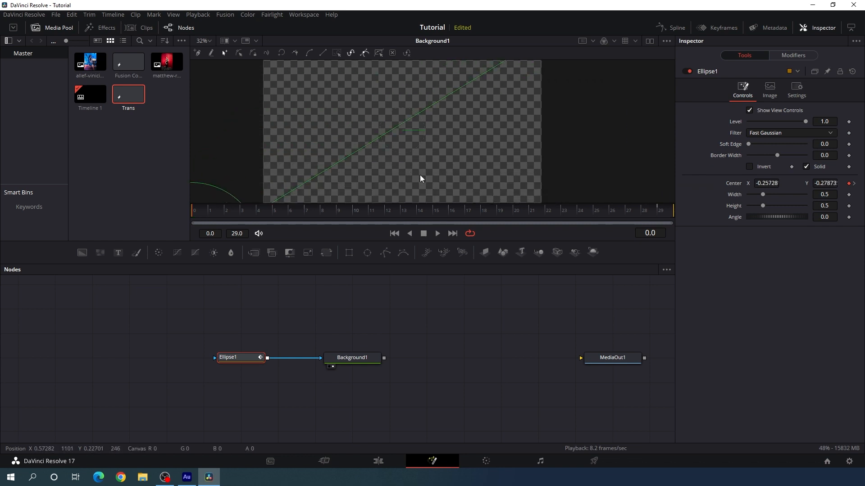
Reposition the ellipse's center at frame 29 to about X 1.257, Y 1.267
left_click_drag(499, 210, 824, 211)
left_click_drag(549, 94, 508, 198)
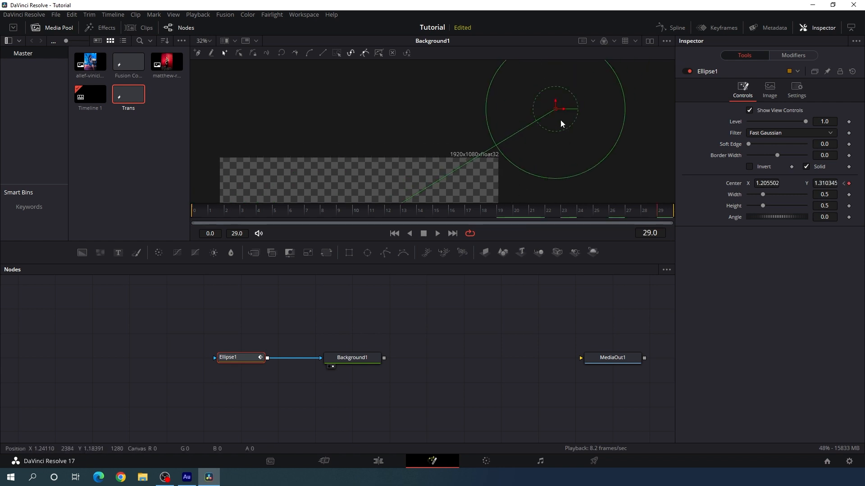
left_click_drag(556, 109, 571, 116)
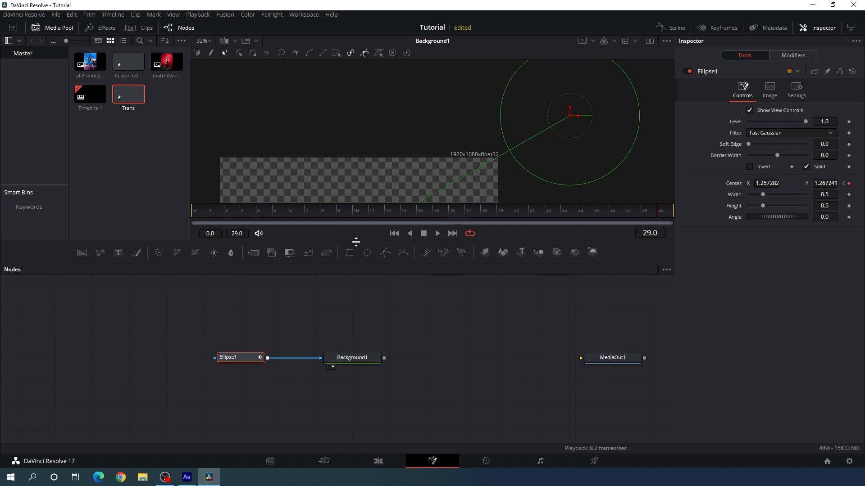
Enlarge the viewer, fit the whole frame in it, and hide the Media Pool
left_click_drag(356, 242, 256, 324)
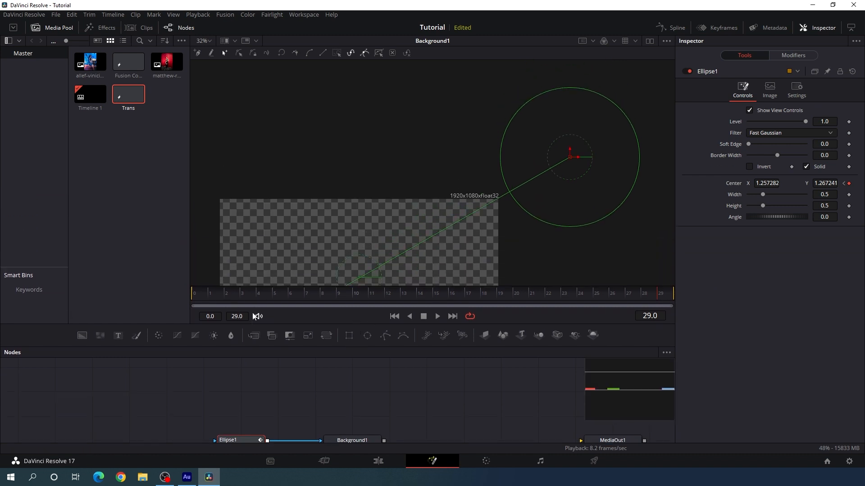
left_click(206, 40)
left_click(198, 50)
left_click(58, 28)
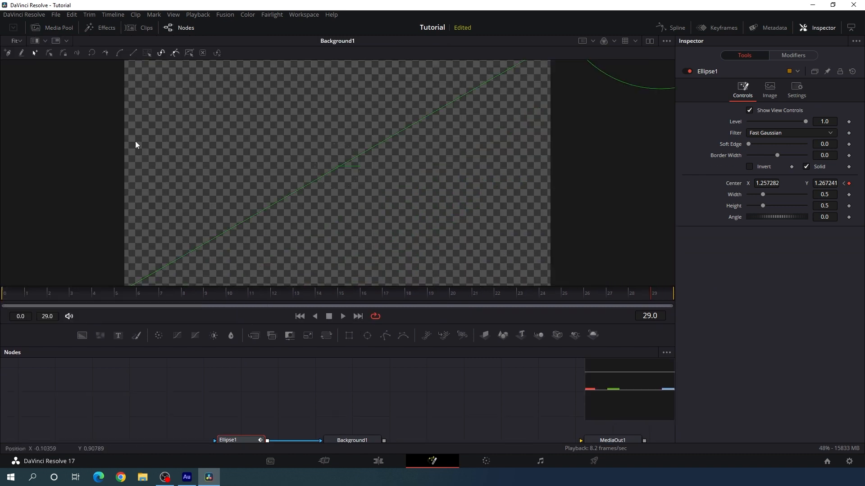
Enable keyframe animation for Ellipse1's width and height at frame 15
left_click_drag(244, 299, 344, 294)
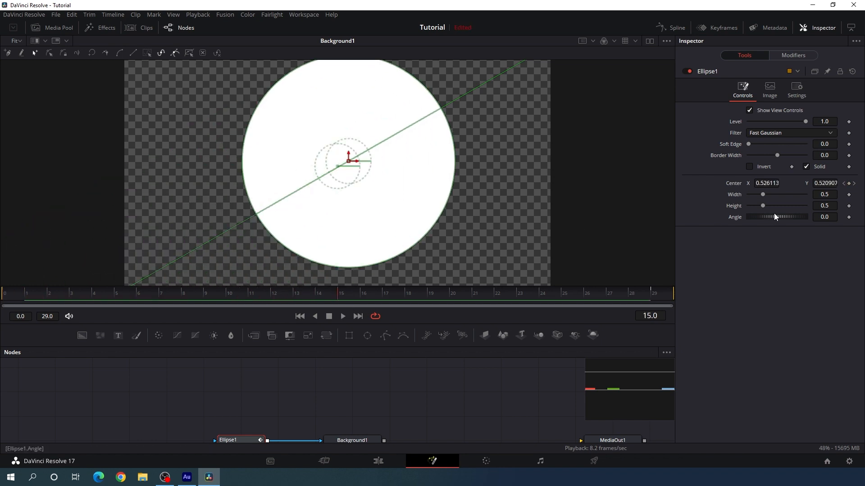
scroll(314, 395, "down", 5)
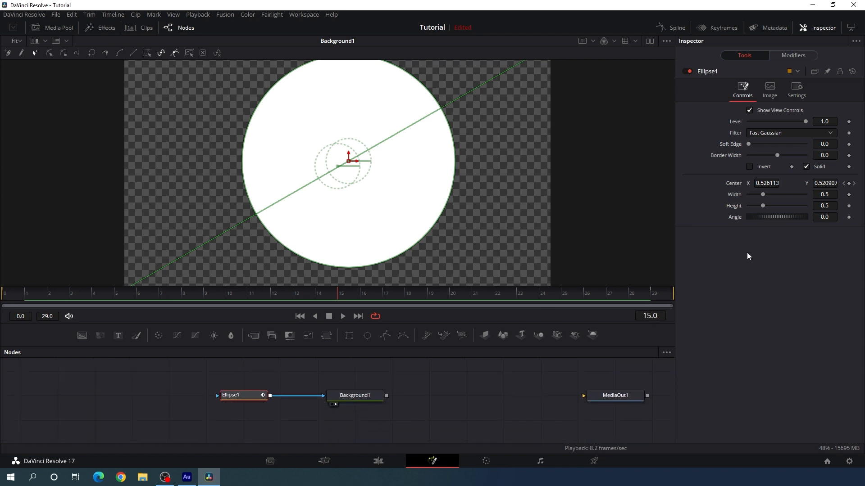
right_click(735, 197)
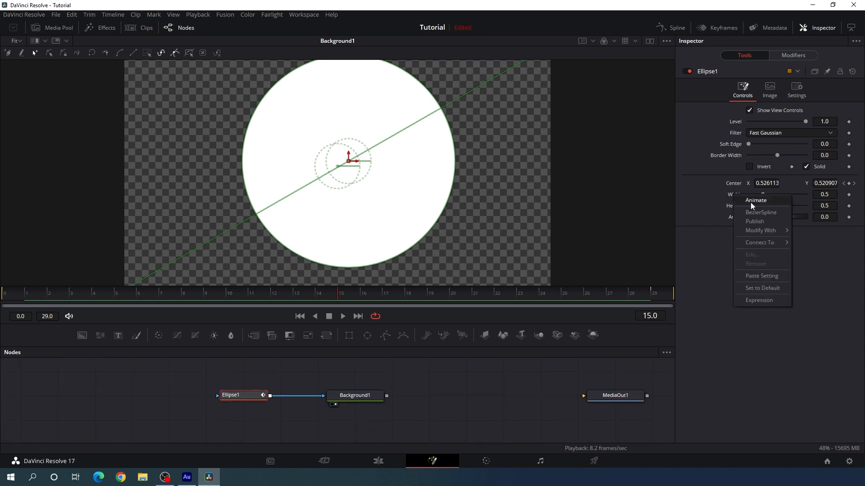
left_click(750, 201)
right_click(734, 210)
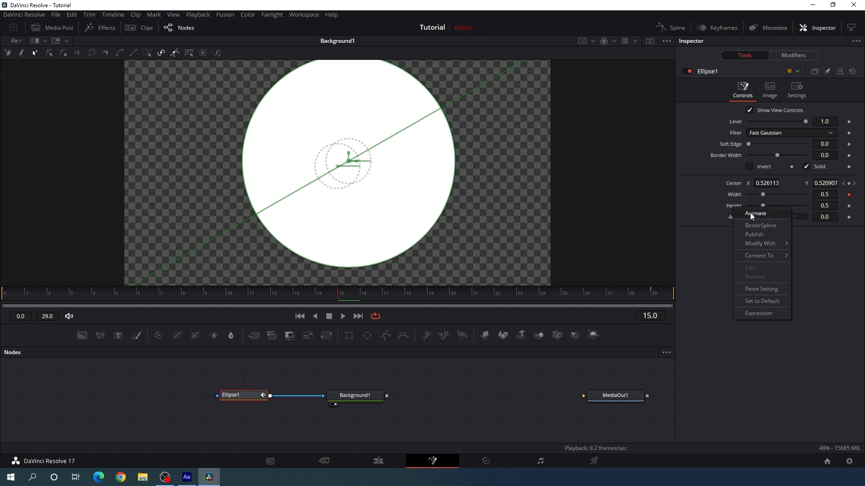
left_click(752, 215)
Set the ellipse's width and height to 1.5 at frame 15
left_click_drag(764, 195, 778, 205)
left_click(830, 194)
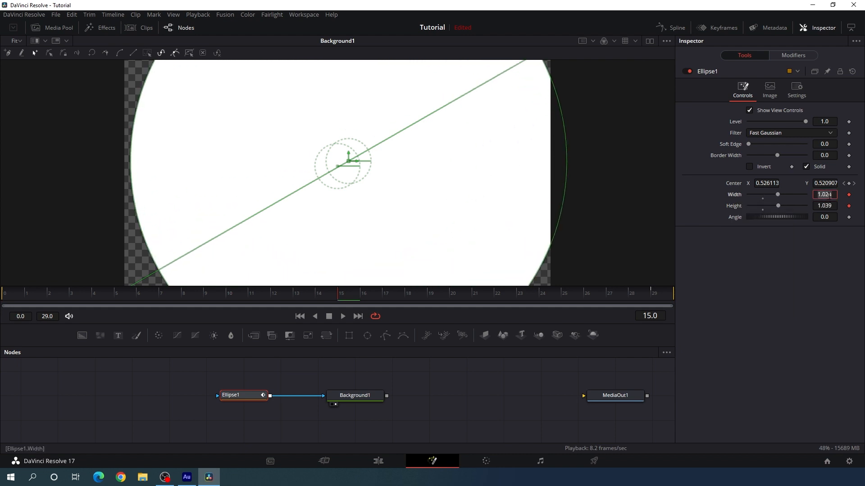
type("1.5")
key("Tab")
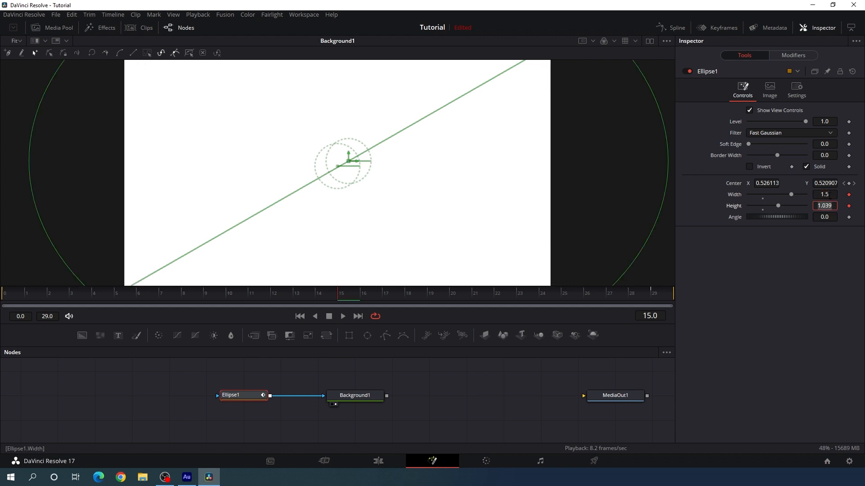
type("5")
key("Tab")
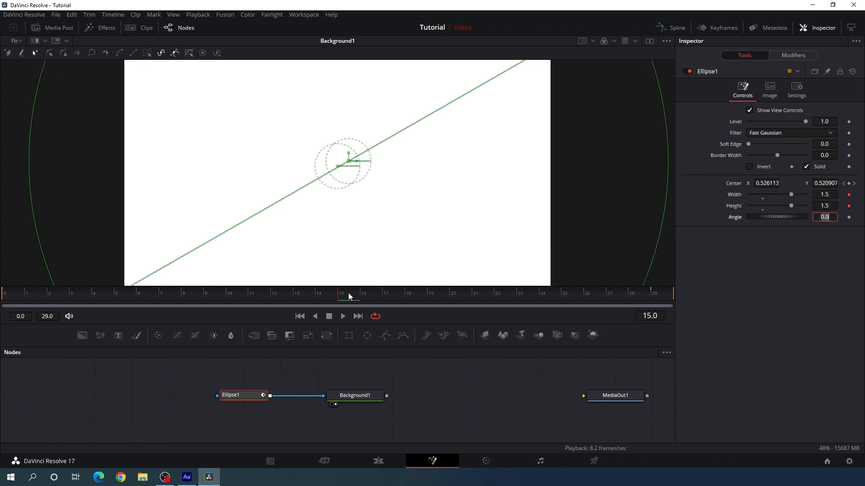
Set the ellipse's width and height to 0 at frame 29
left_click_drag(349, 296, 655, 296)
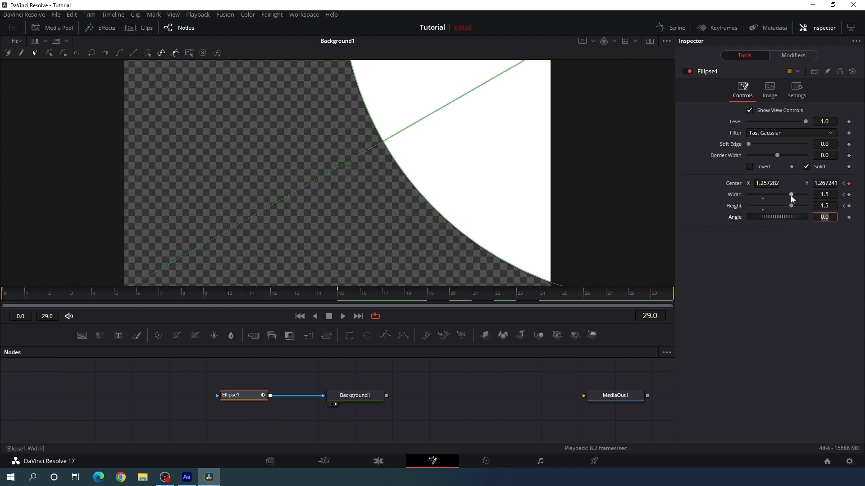
left_click_drag(790, 196, 736, 198)
left_click_drag(792, 205, 713, 211)
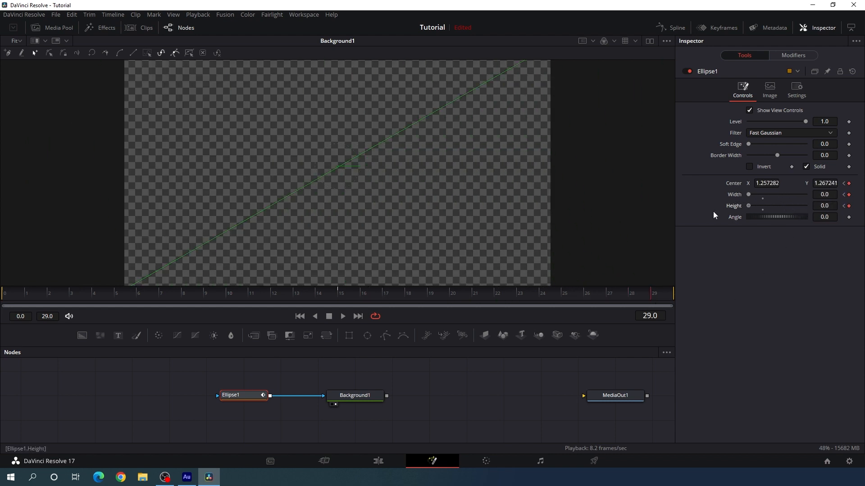
Set Ellipse1's width and height to 0 at frame 0 and scrub through the animation
left_click_drag(275, 297, 2, 303)
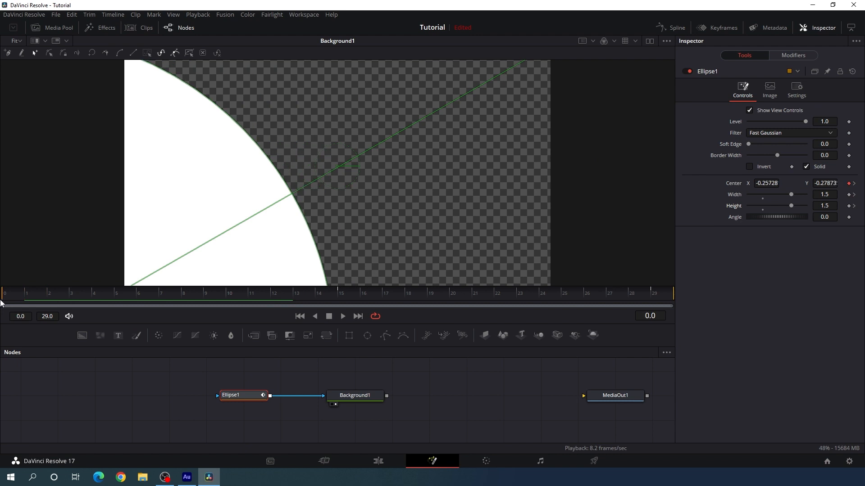
left_click_drag(790, 196, 720, 204)
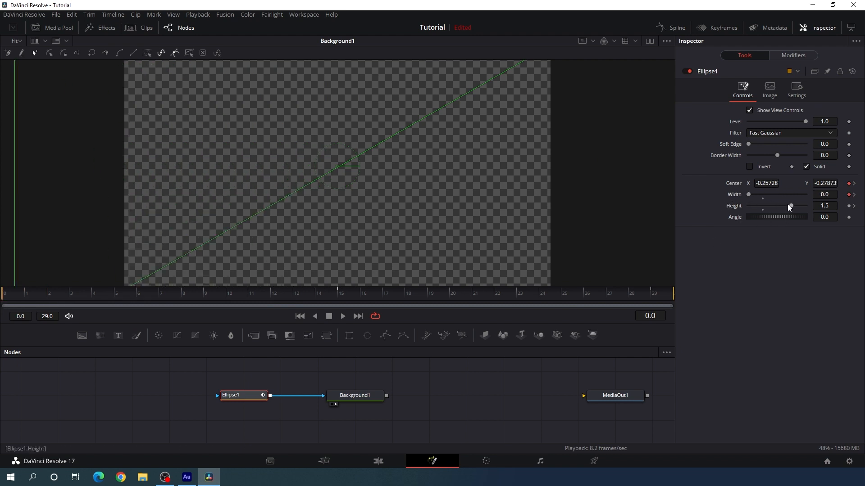
left_click_drag(791, 206, 723, 208)
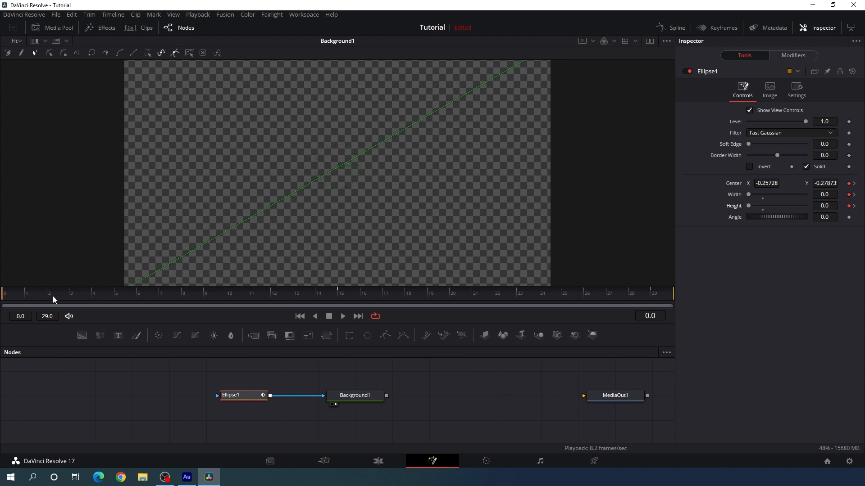
left_click_drag(53, 300, 263, 293)
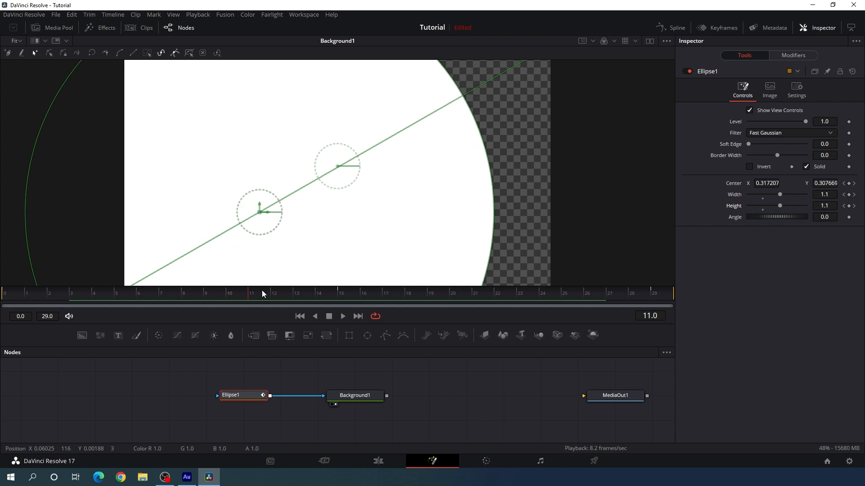
Smooth all of Ellipse1's displacement, width and height keyframes in the Spline editor and close the editor
left_click(671, 29)
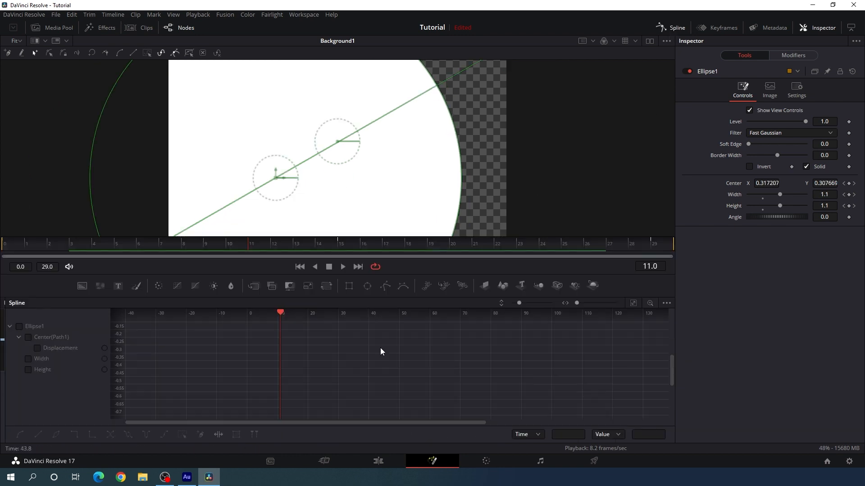
left_click(19, 328)
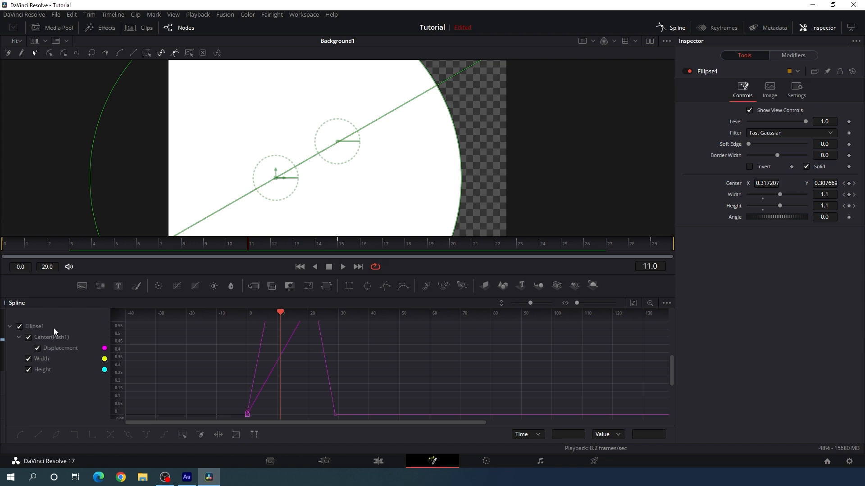
left_click(633, 303)
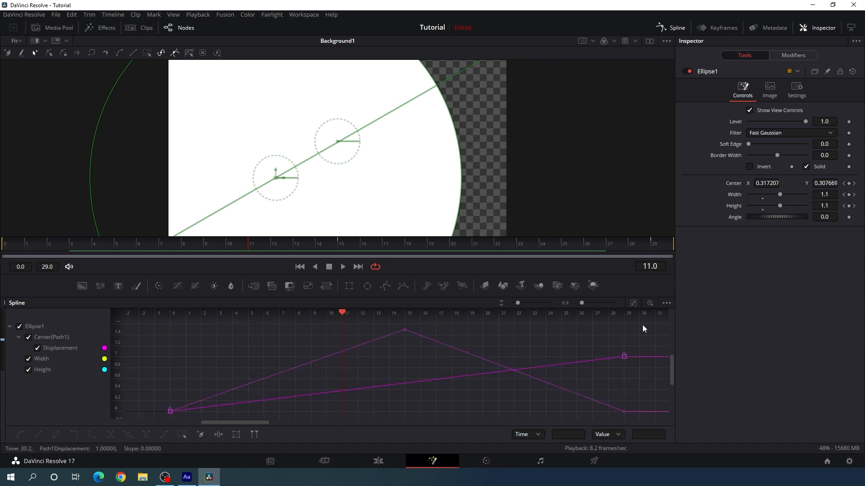
left_click_drag(643, 324, 146, 421)
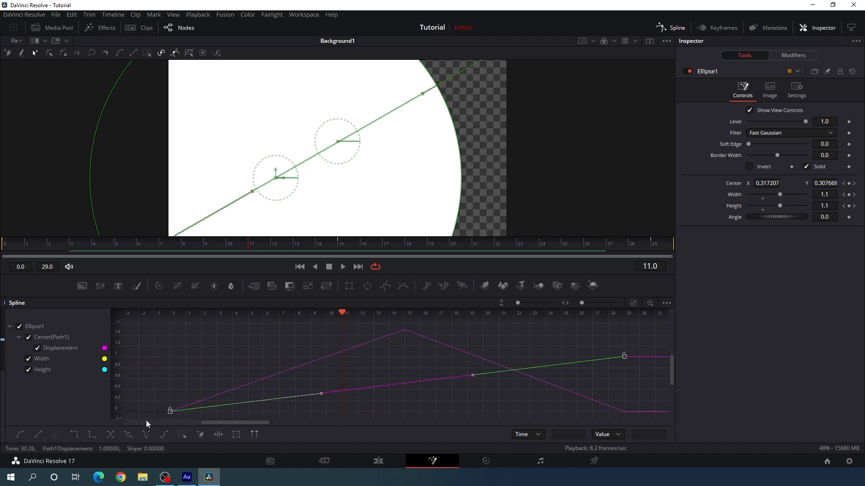
left_click(20, 435)
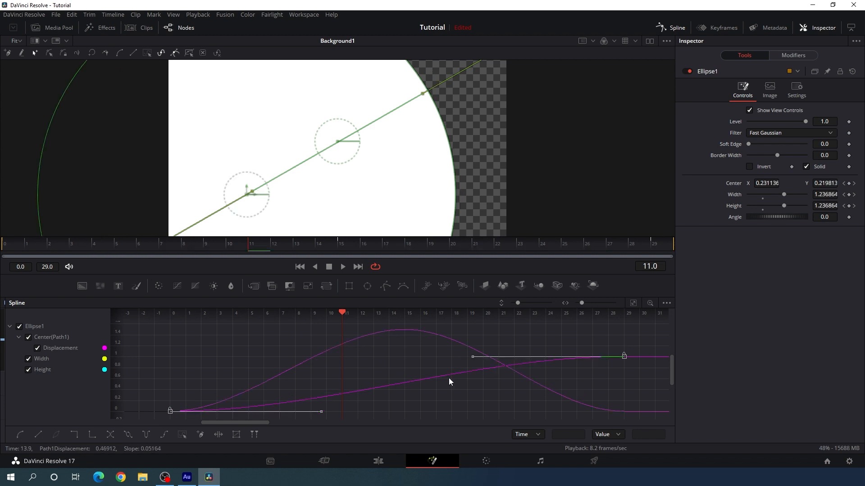
left_click(671, 28)
Add a Displace node after Background1
left_click(432, 360)
left_click_drag(432, 360, 395, 386)
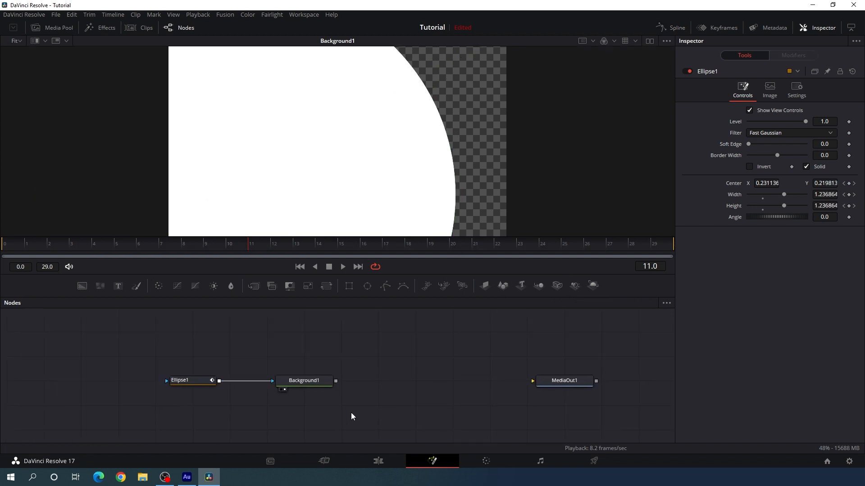
left_click(314, 384)
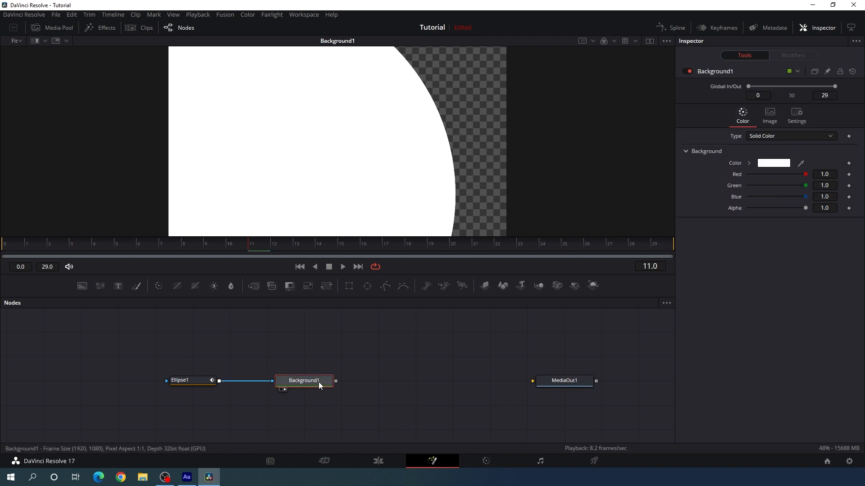
key("shift+space")
type("drop")
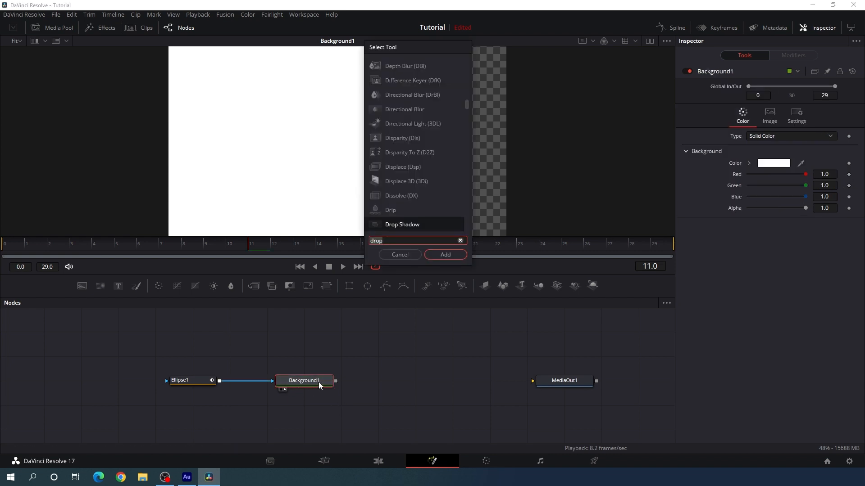
key("BackSpace")
key("BackSpace")
key("BackSpace")
key("BackSpace")
type("dis")
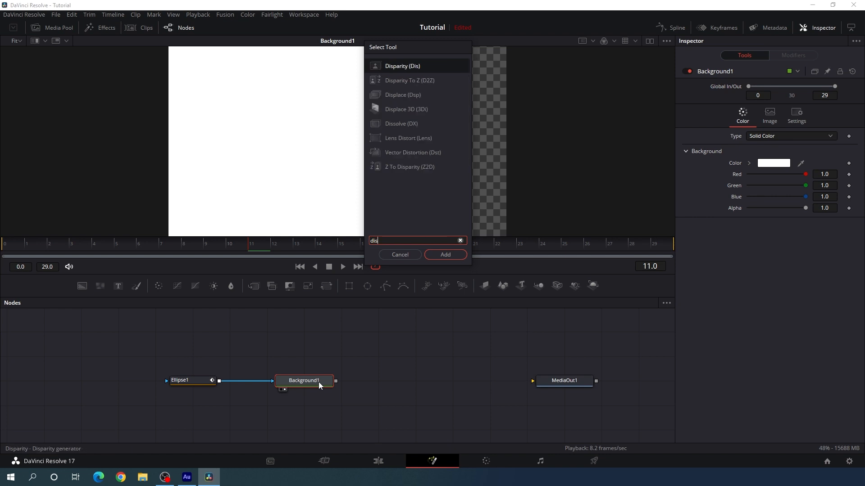
type("place")
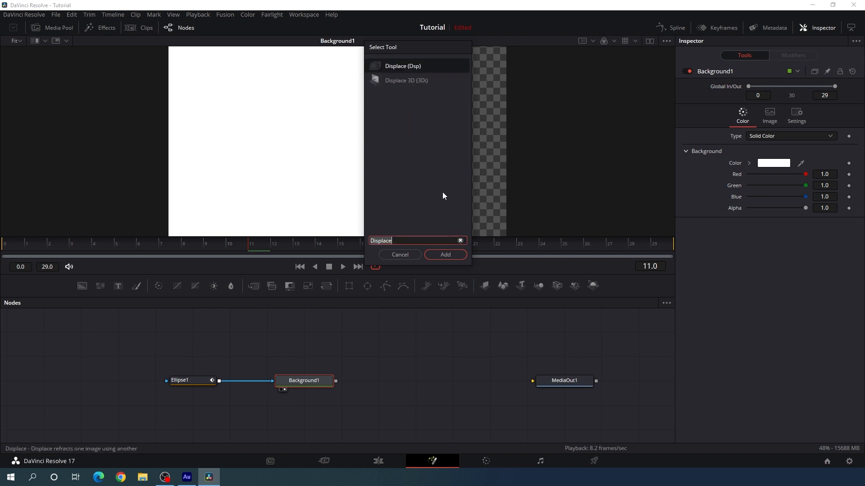
left_click(453, 259)
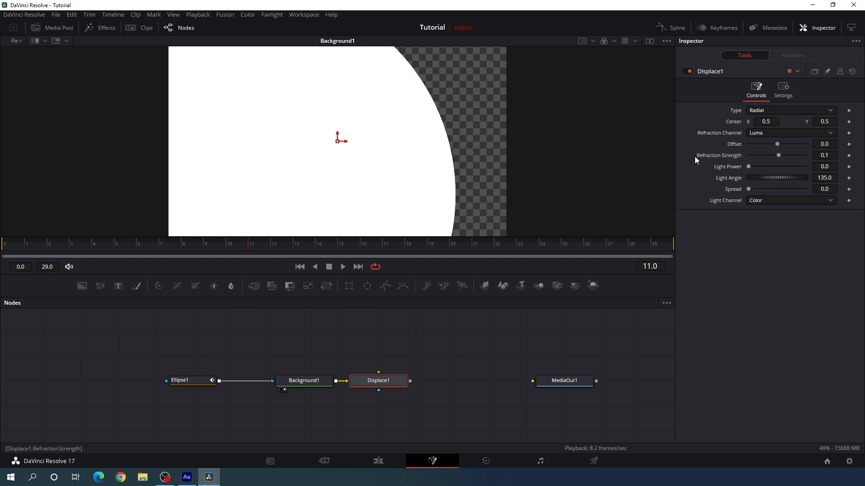
Set Displace1's refraction strength to 1.5
left_click(829, 156)
key("Return")
left_click(404, 361)
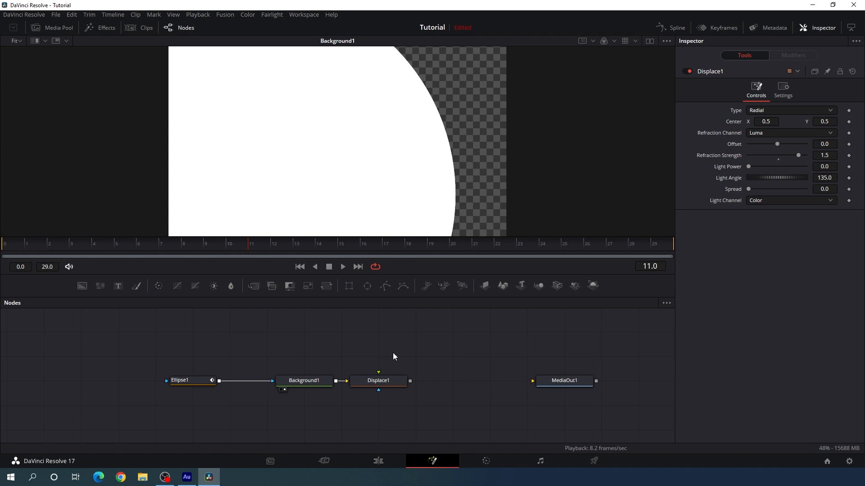
Add a FastNoise node above Displace1 and connect its output to Displace1 as the displacement map
key("shift+space")
type("fast")
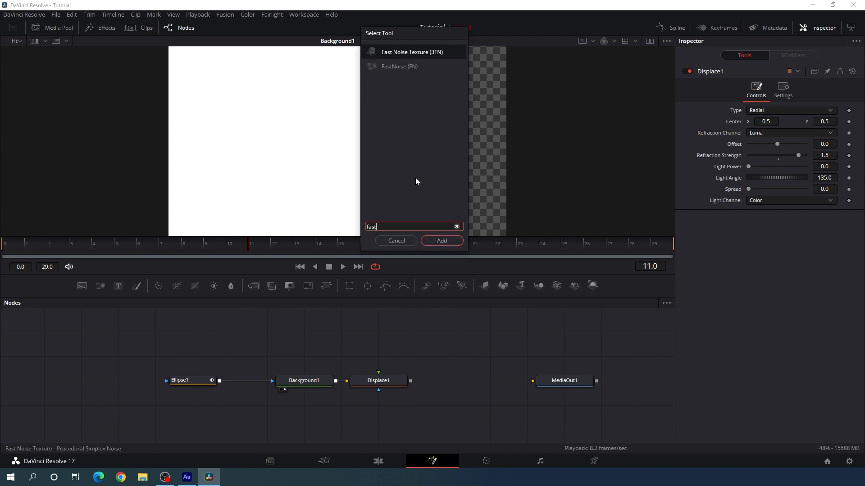
left_click(404, 68)
left_click(441, 241)
left_click(394, 344)
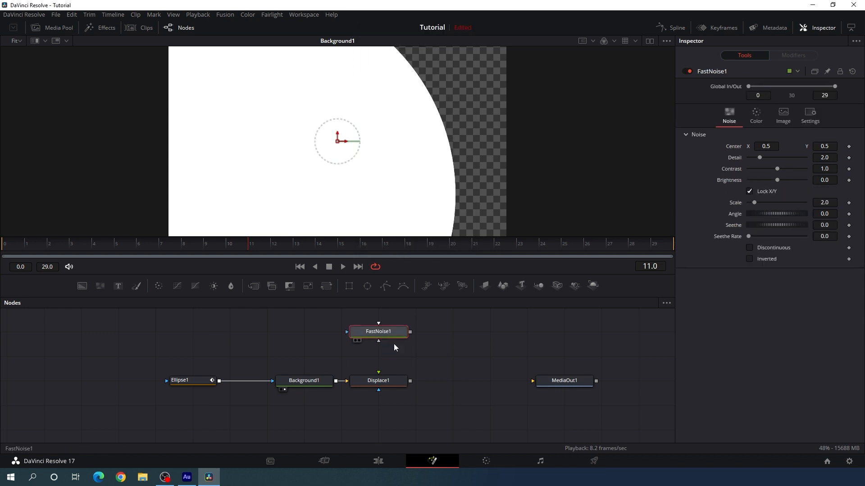
left_click_drag(410, 333, 380, 383)
Show FastNoise1 in the viewer and set its detail to 1 and contrast to 5
key("1")
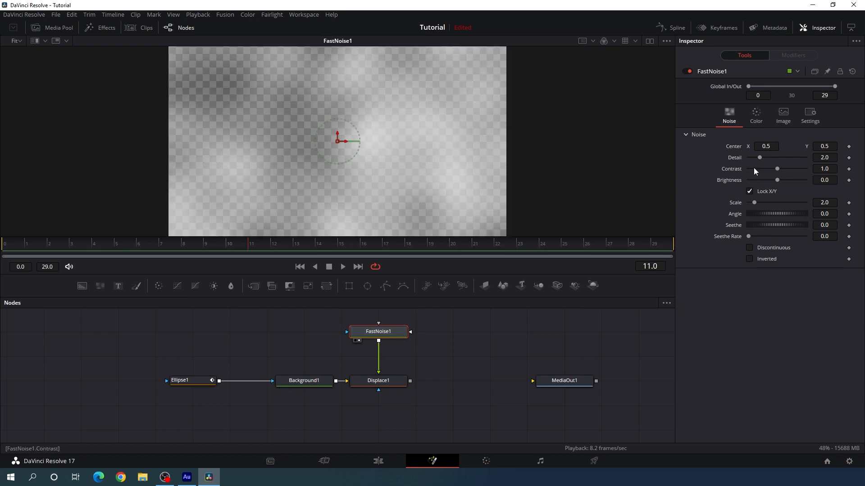
left_click_drag(759, 159, 753, 159)
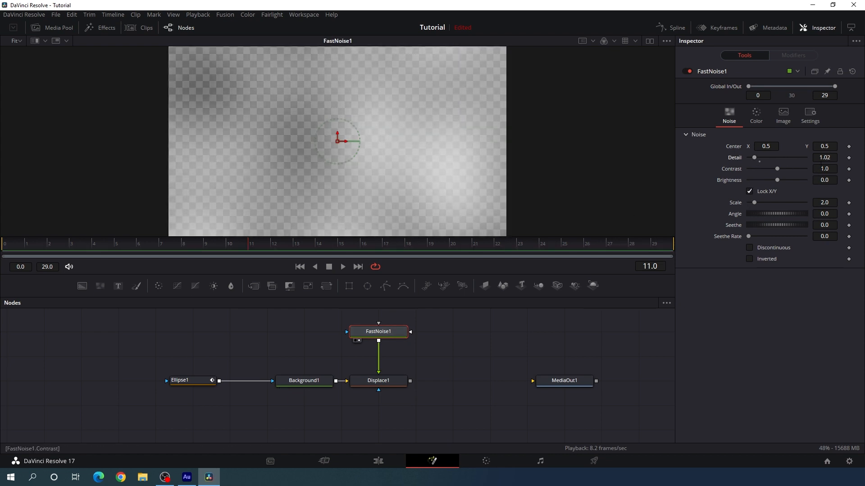
double_click(827, 158)
type("1")
key("Return")
left_click_drag(778, 169, 862, 174)
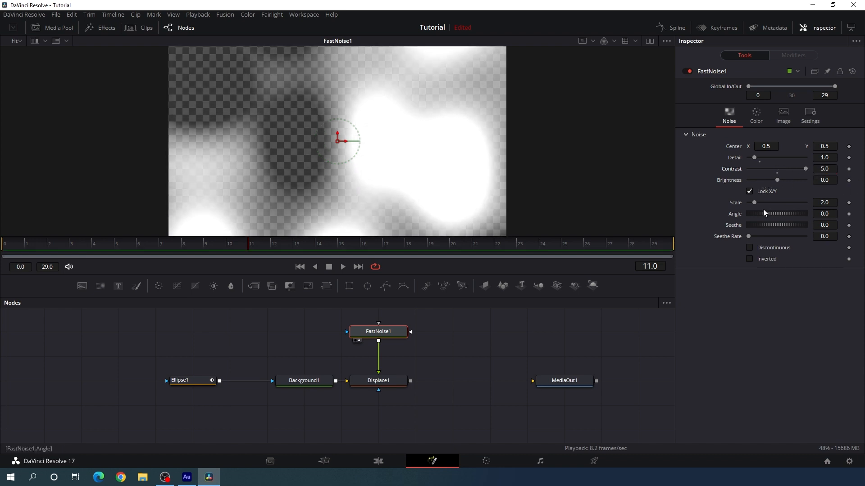
Set FastNoise1's scale to 5
left_click_drag(756, 204, 763, 205)
left_click(833, 203)
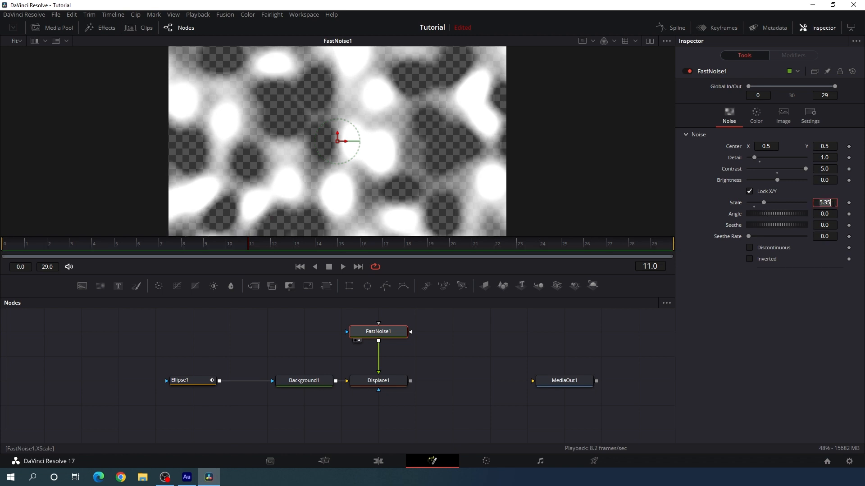
type("5")
key("Tab")
left_click(752, 327)
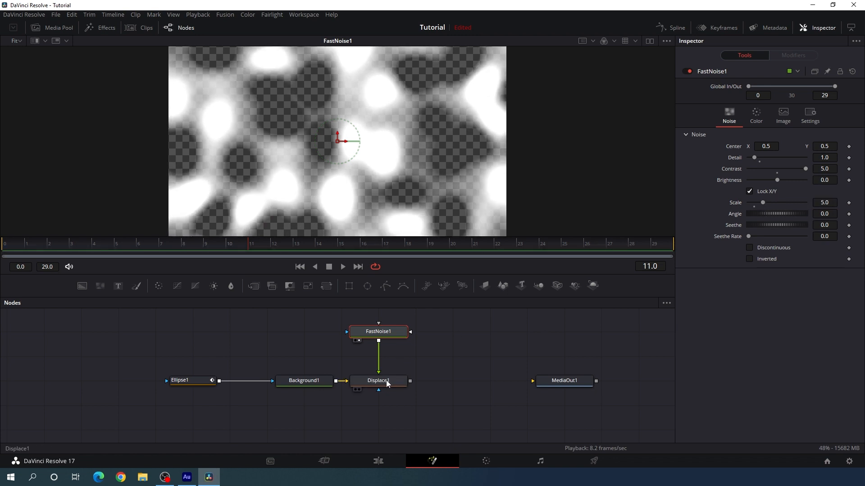
Show Displace1 in the viewer, scrub through its liquid edge, and set FastNoise1's scale to 3
left_click_drag(386, 382, 394, 143)
left_click(49, 255)
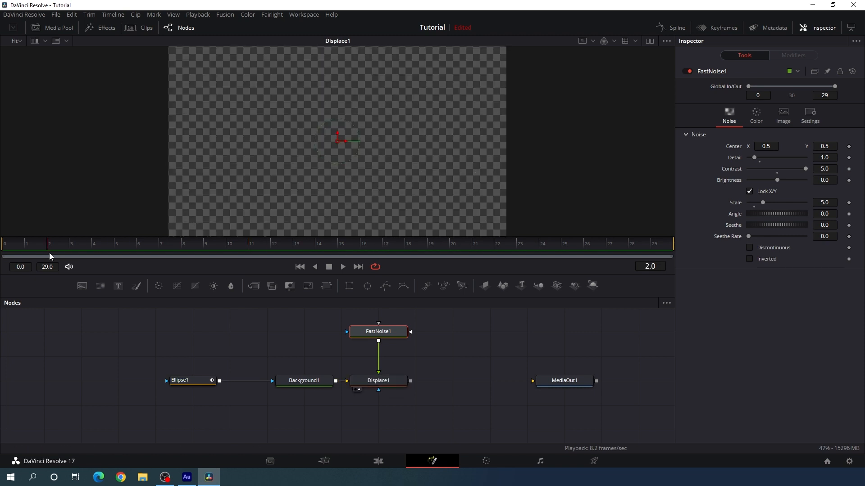
left_click_drag(116, 251, 232, 239)
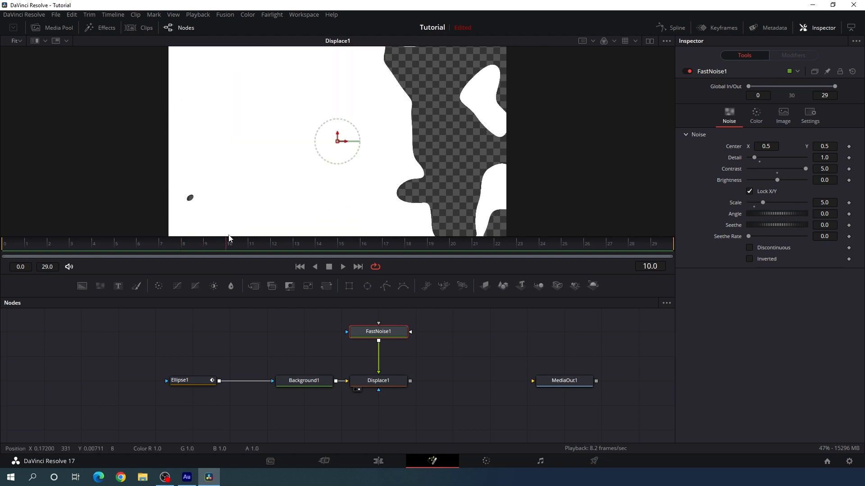
left_click(824, 203)
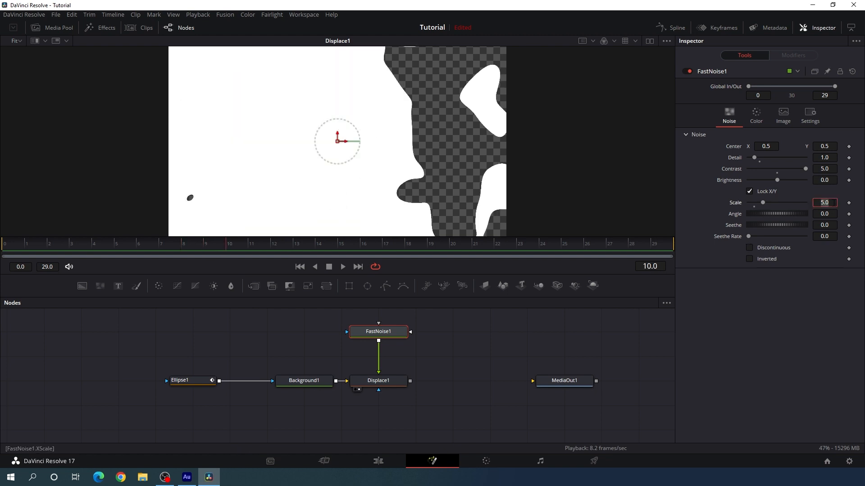
key("Tab")
left_click_drag(266, 247, 333, 245)
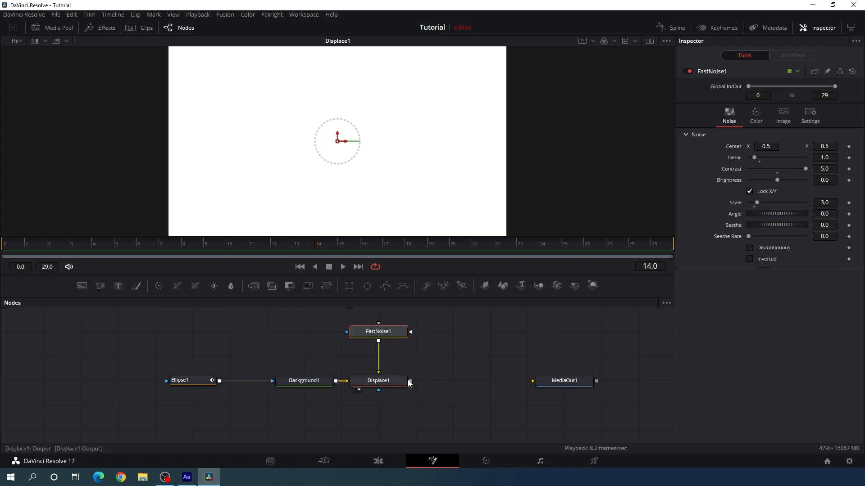
Connect Displace1 to MediaOut1 and return to the Edit page
left_click_drag(410, 381, 561, 382)
left_click(379, 460)
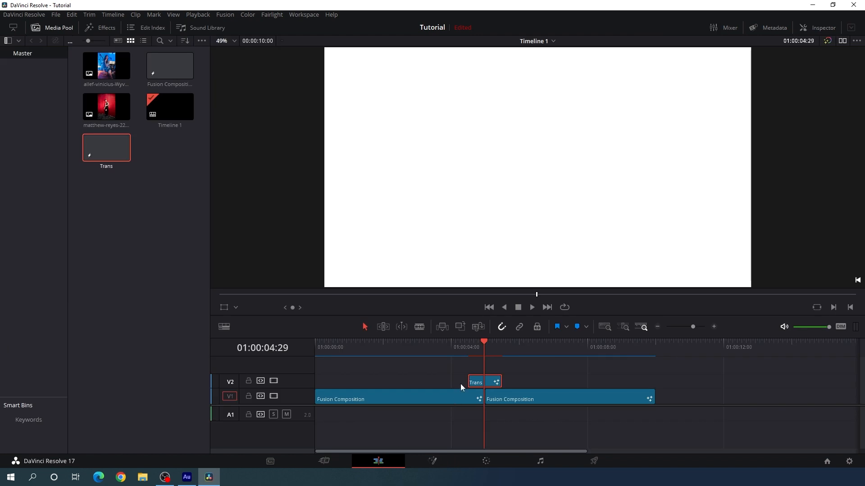
Play the timeline across the Trans clip to check the transition between the two slides
left_click(457, 348)
key("space")
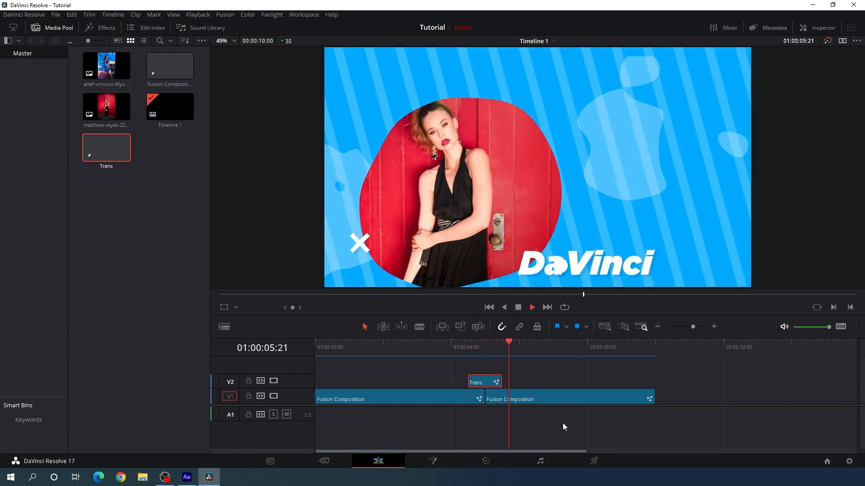
key("space")
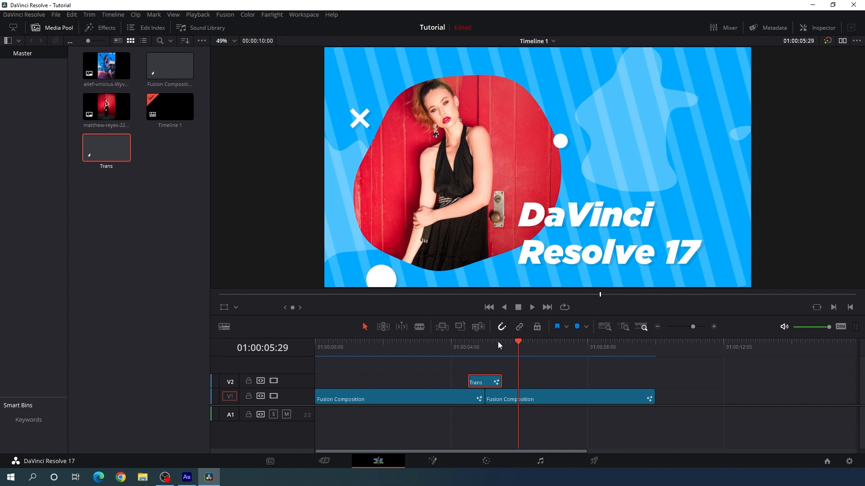
Play the whole slideshow full screen from the start of the timeline
left_click_drag(498, 342, 313, 351)
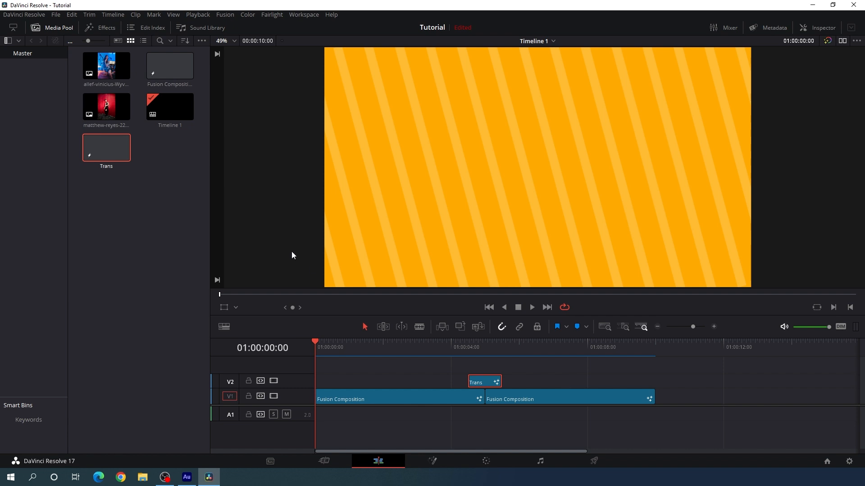
key("ctrl+f")
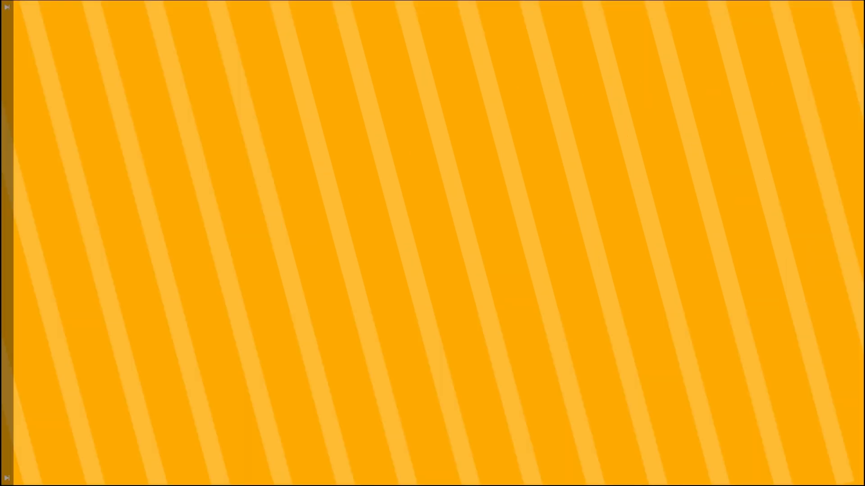
key("space")
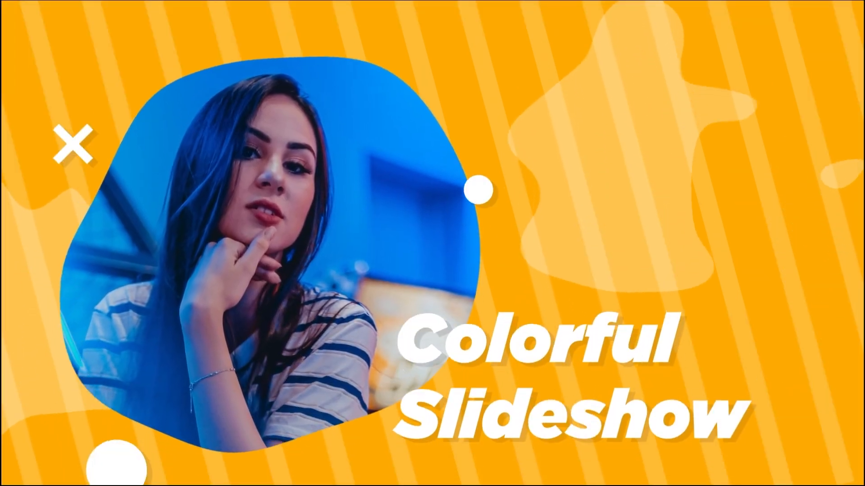